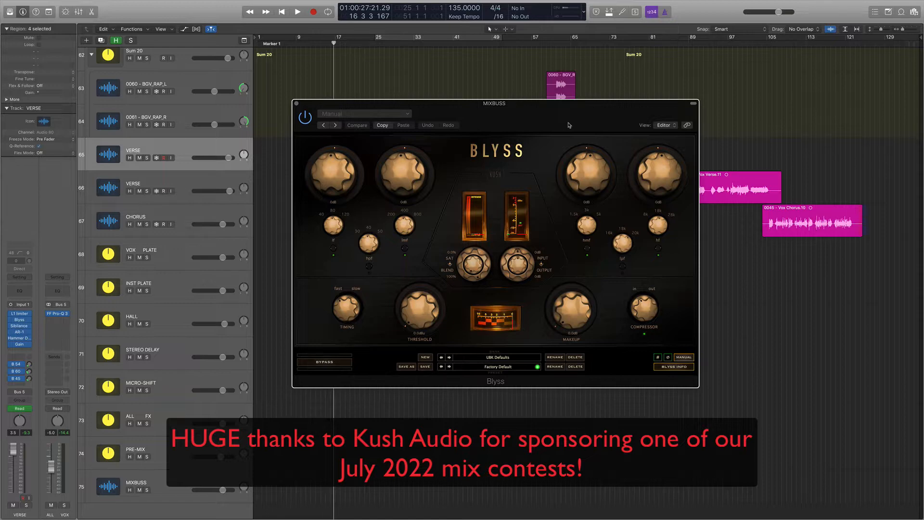
Step: Show the mixer and try the timing control of the Blyss compressor, ending with the plug-in window closed
key("x")
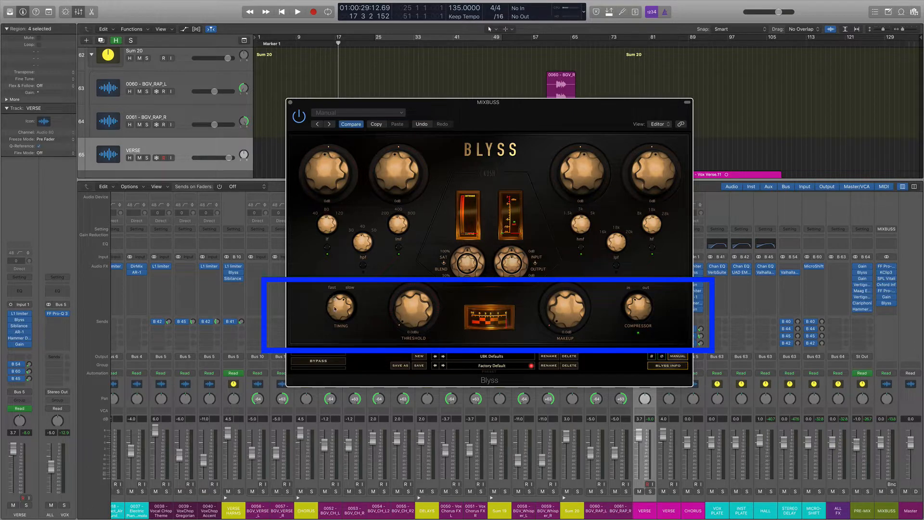
left_click_drag(337, 300, 354, 268)
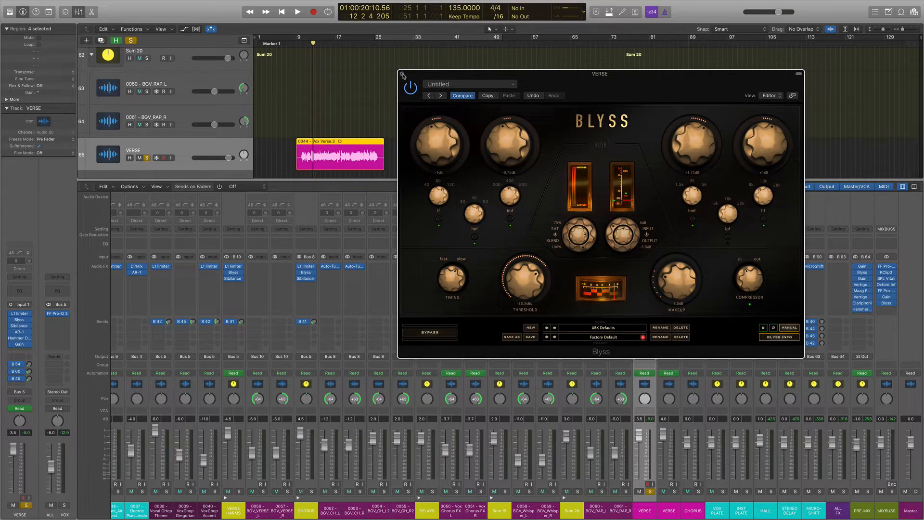
left_click(403, 75)
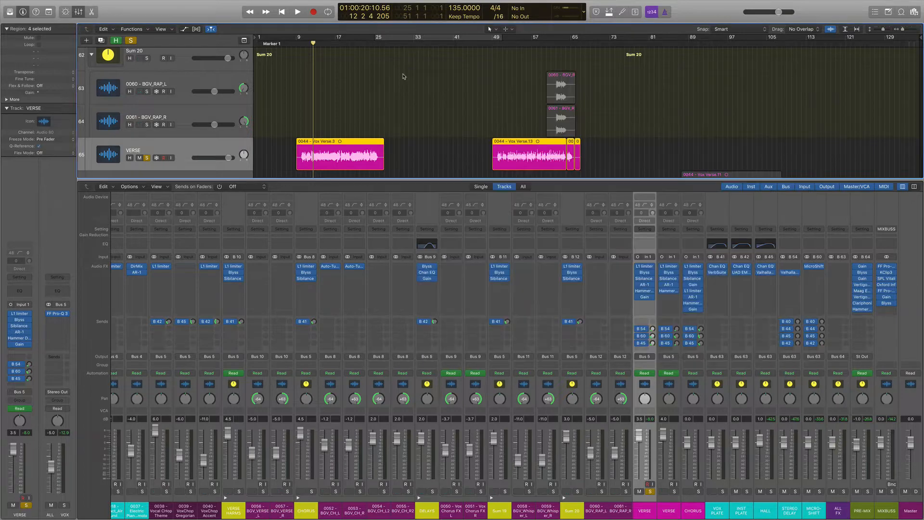
Step: Take the VERSE track out of solo and play the full mix from the beginning of the song
left_click(297, 44)
left_click(147, 157)
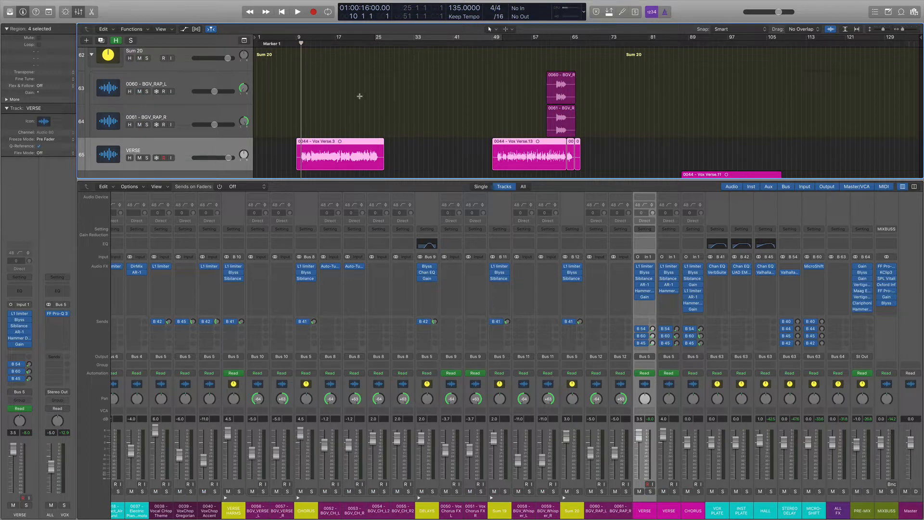
left_click(284, 12)
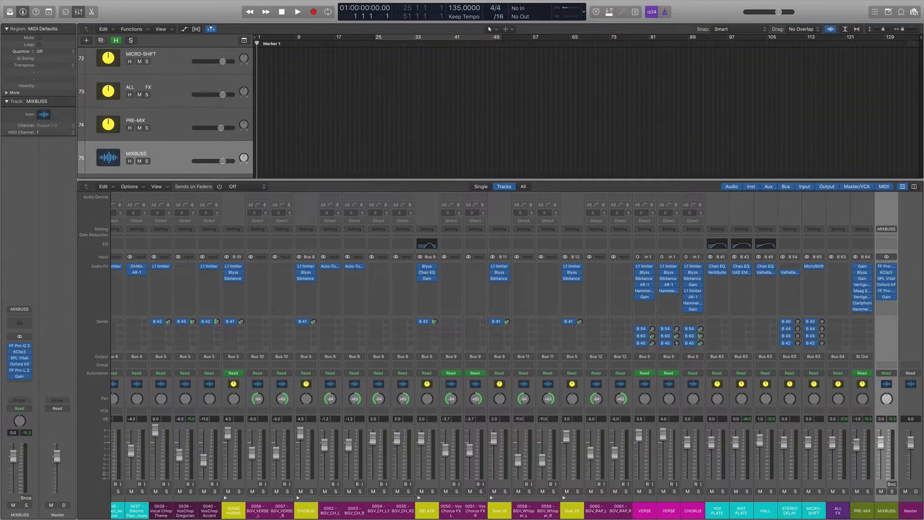
key("space")
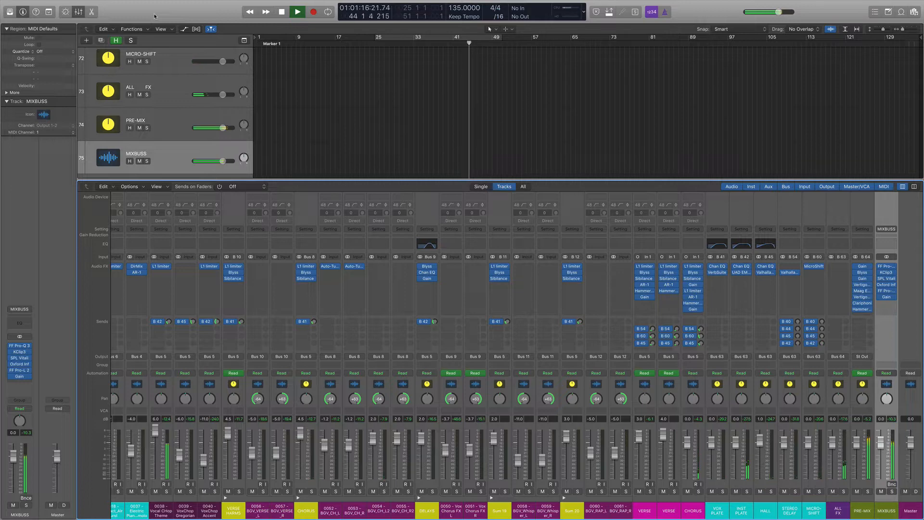
key("space")
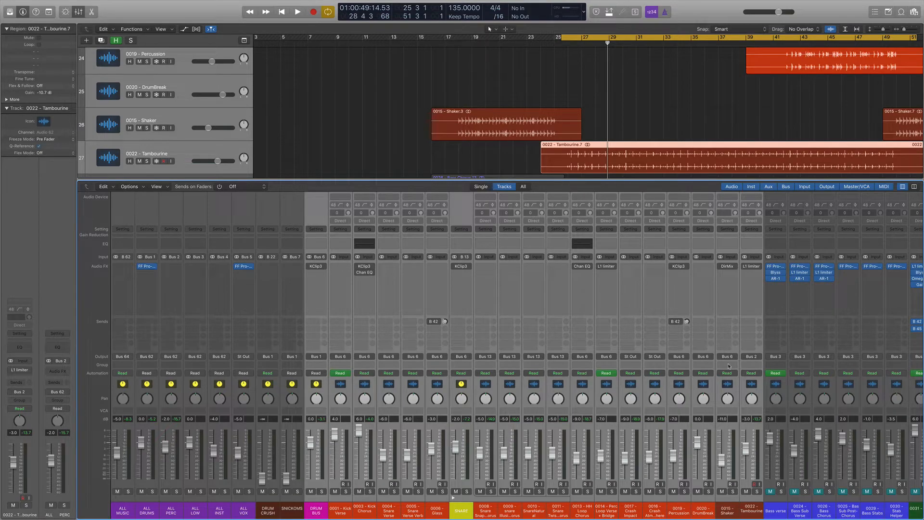
Step: Look across the mixer channels and play the drum tracks in the chorus with their plug-ins bypassed
scroll(729, 365, "right", 15)
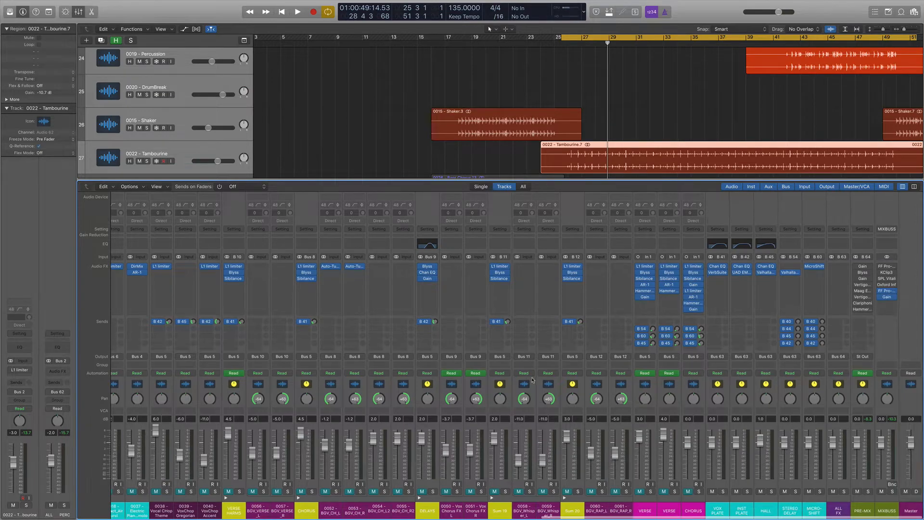
scroll(532, 380, "left", 15)
key("space")
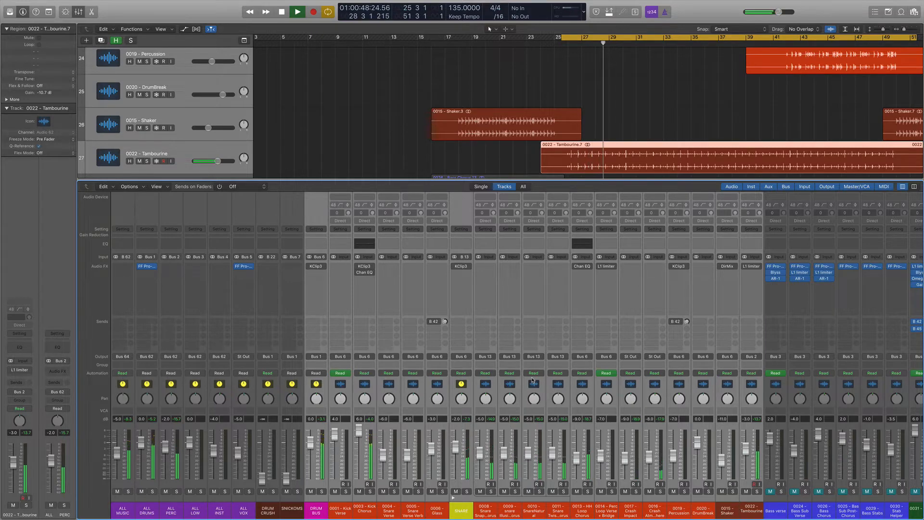
key("space")
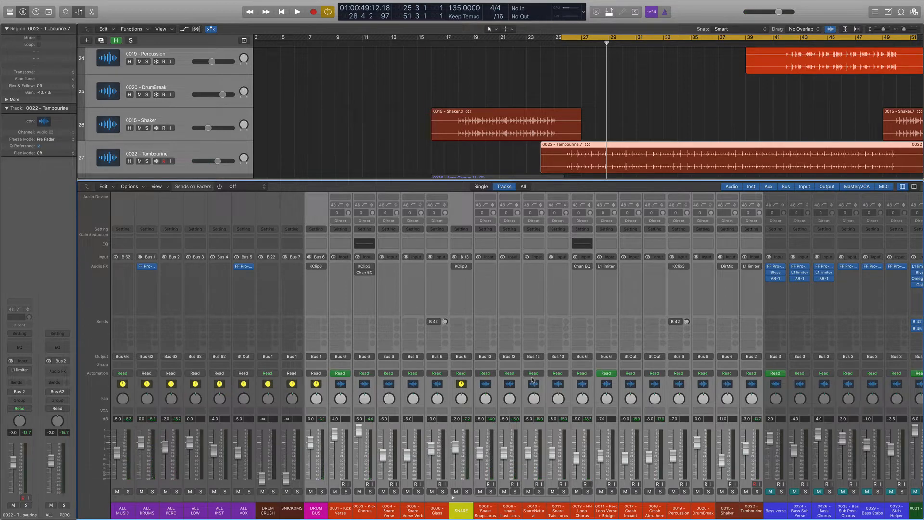
Step: Enable the bypassed plug-ins on the selected drum tracks and inspect the KClip3 settings on the DRUM BUS
mouse_move(309, 269)
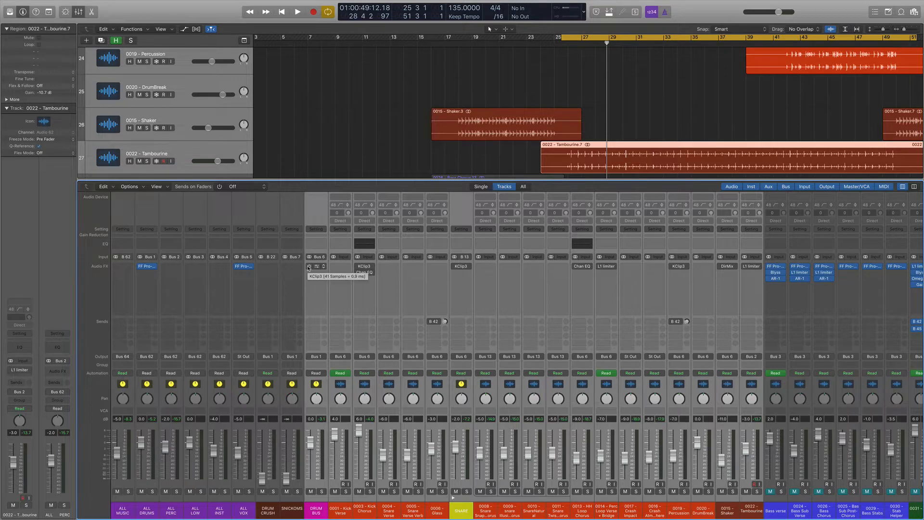
left_click(309, 266)
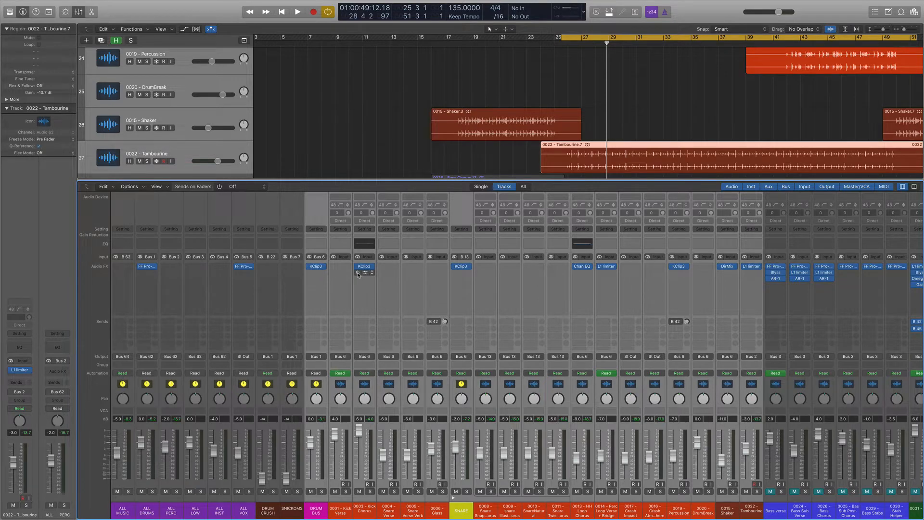
left_click(357, 273)
left_click(316, 268)
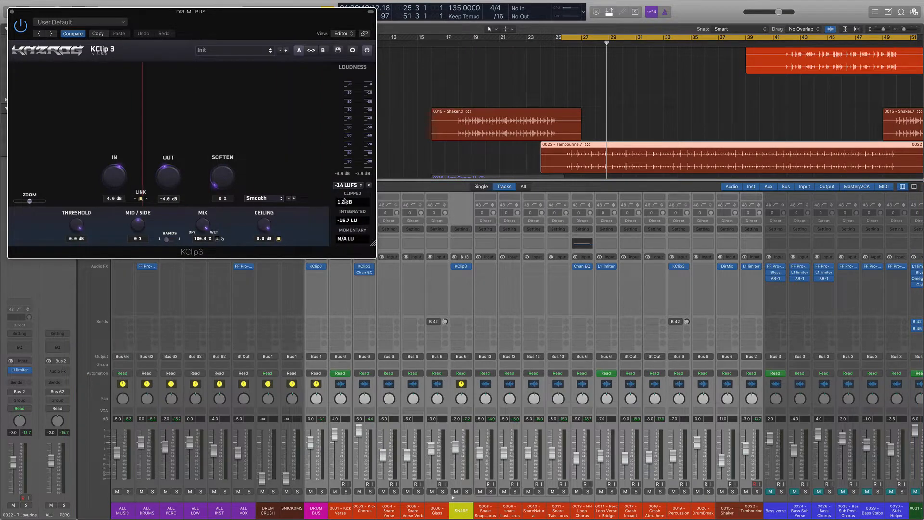
left_click(13, 12)
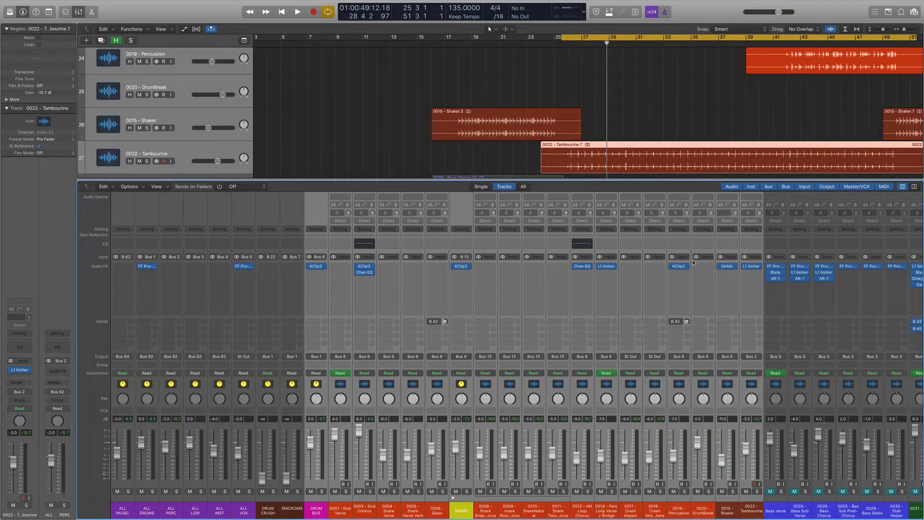
Step: Enable the Bus 42 sends on the drum tracks, select only the DrumBreak track and play the processed drums
left_click(673, 322)
left_click(699, 388)
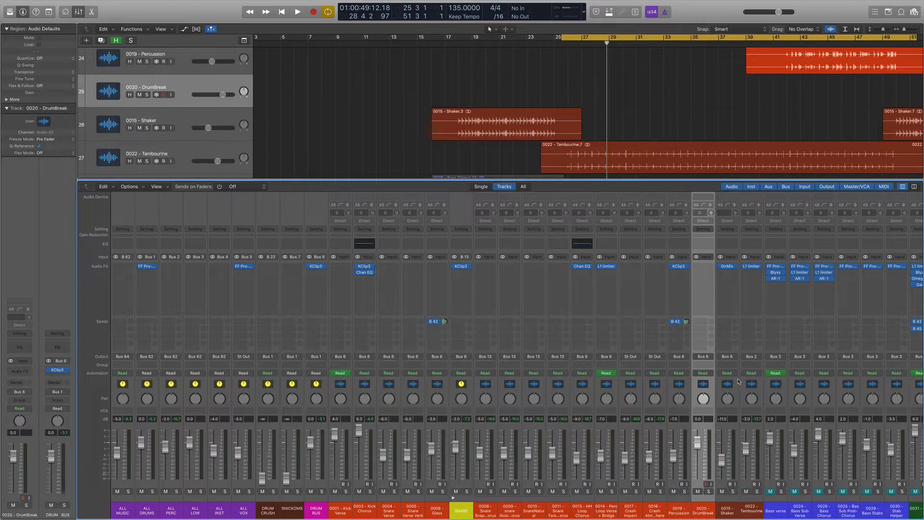
key("space")
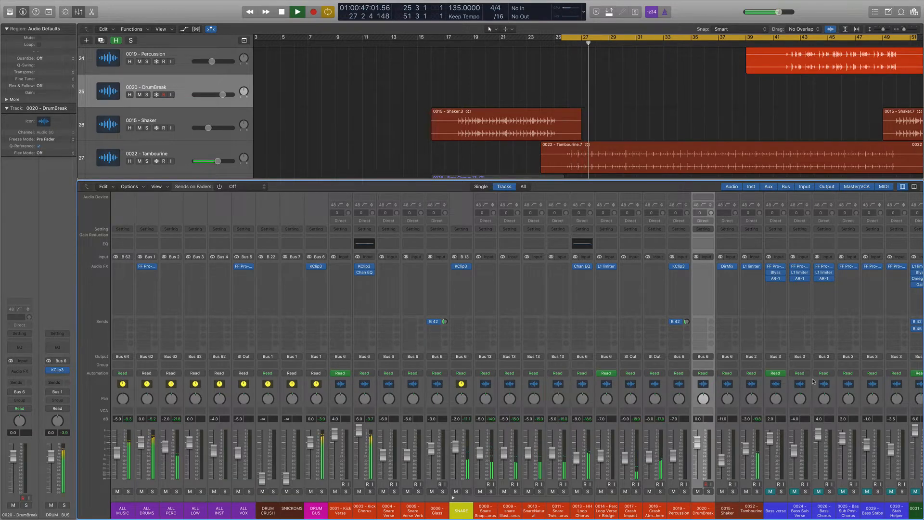
key("space")
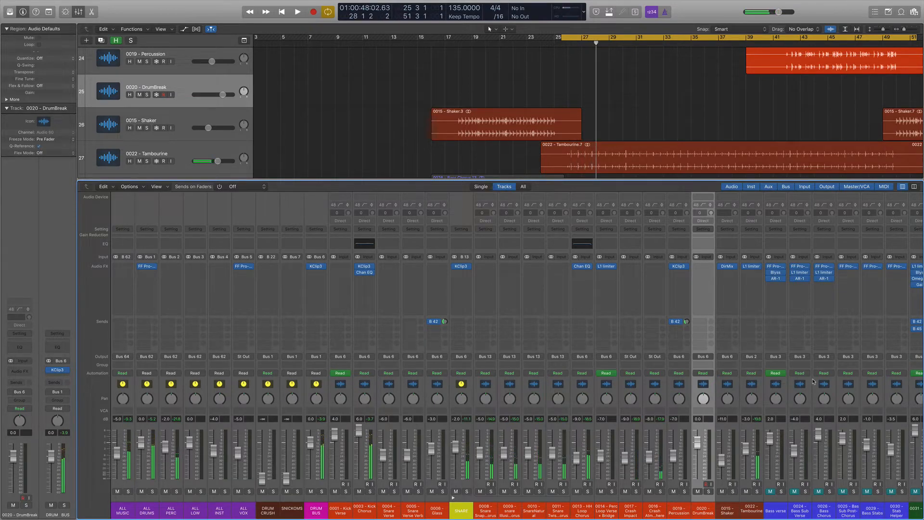
Step: Audition the drums with the PRE-MIX and MIXBUSS plug-ins bypassed and leave both plug-in chains enabled
scroll(826, 382, "right", 15)
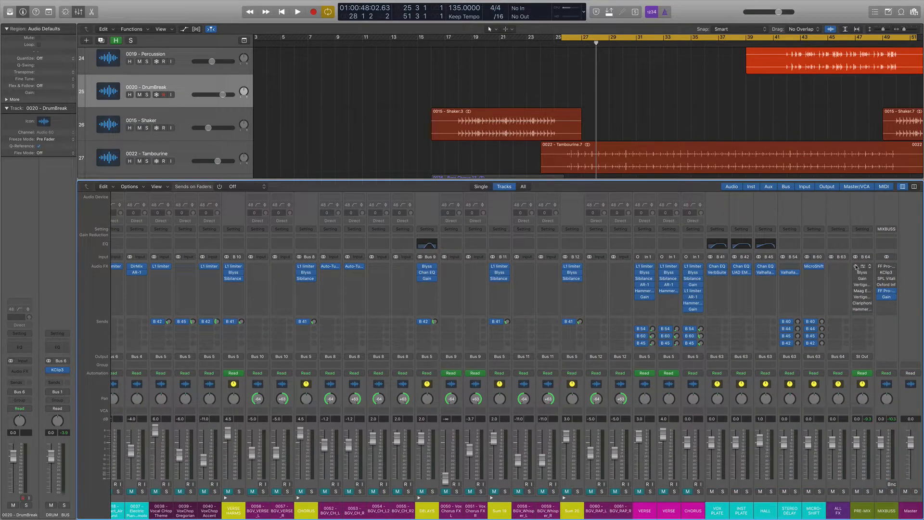
left_click_drag(856, 266, 853, 305)
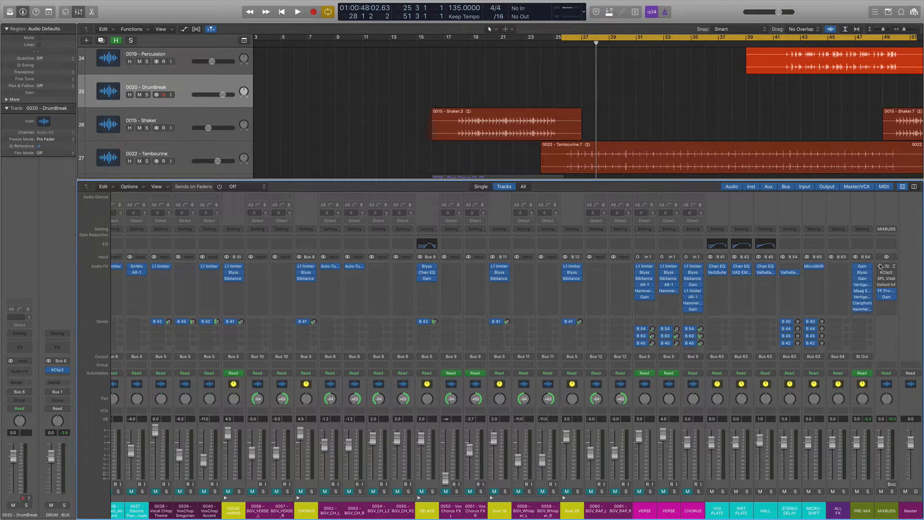
left_click_drag(881, 266, 880, 273)
key("space")
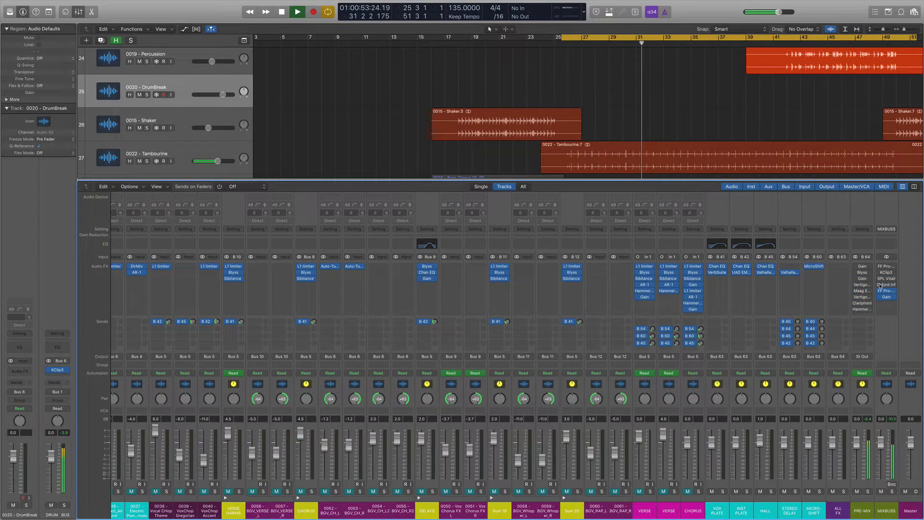
key("space")
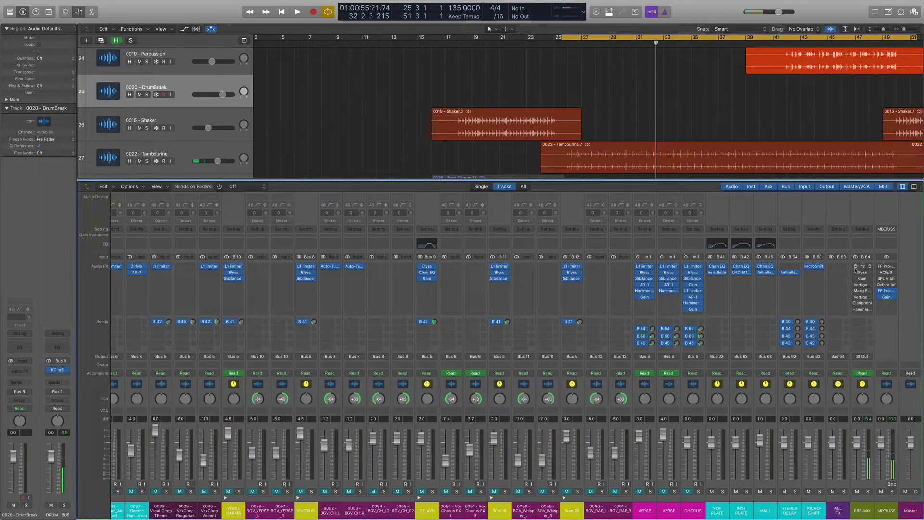
left_click_drag(856, 309, 857, 273)
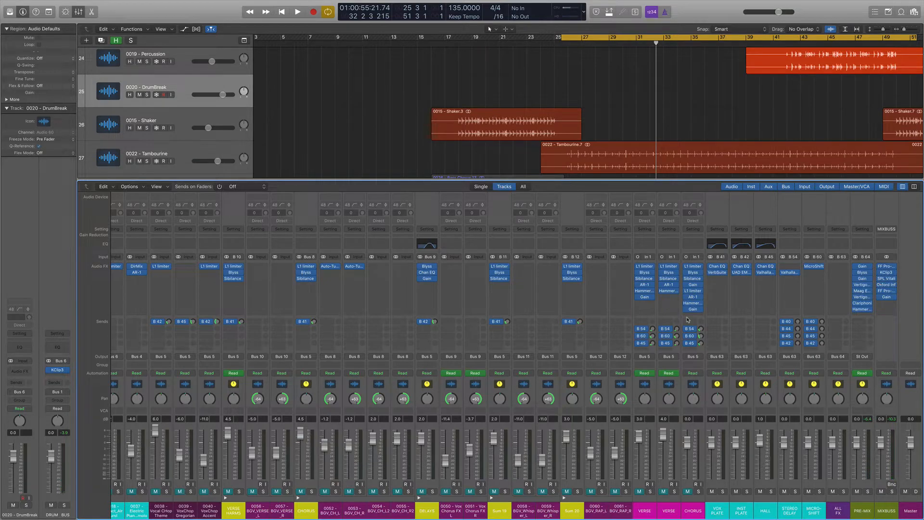
Step: Play the drums through the full processing chain and inspect the Channel EQ on the Kick Chorus track
scroll(509, 371, "left", 15)
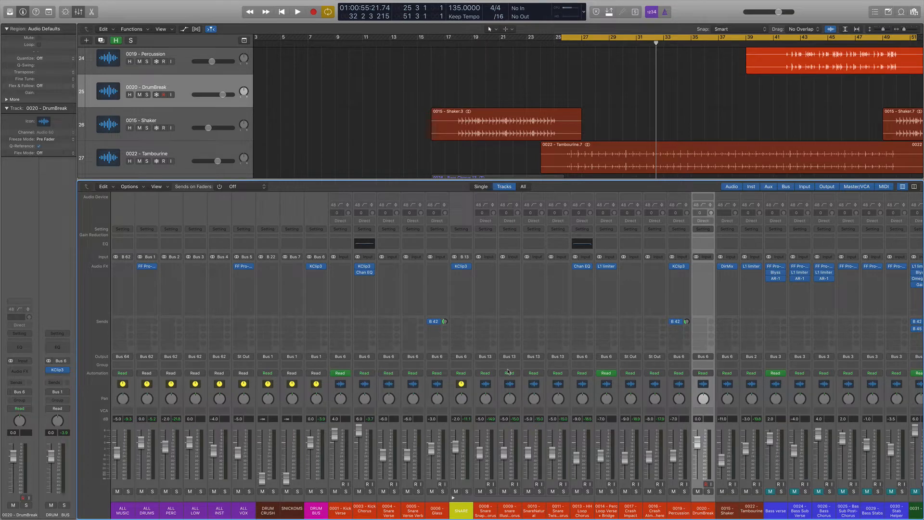
key("space")
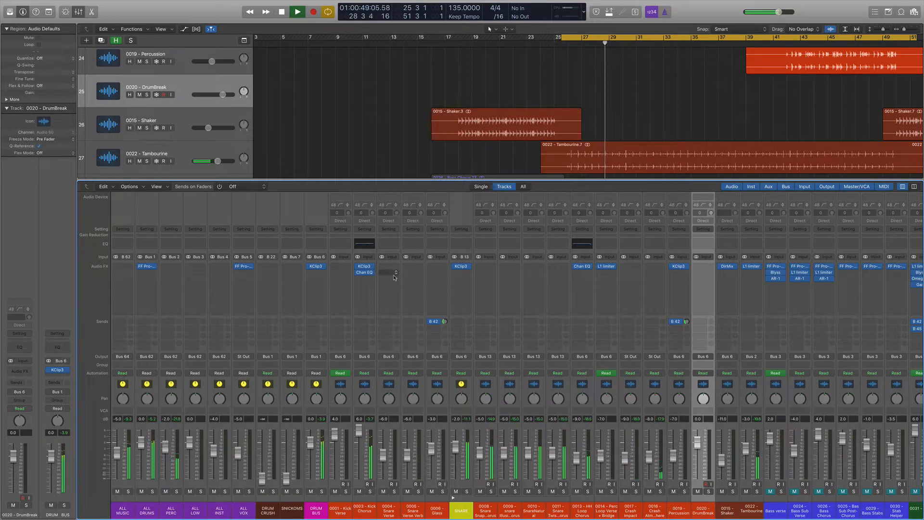
key("space")
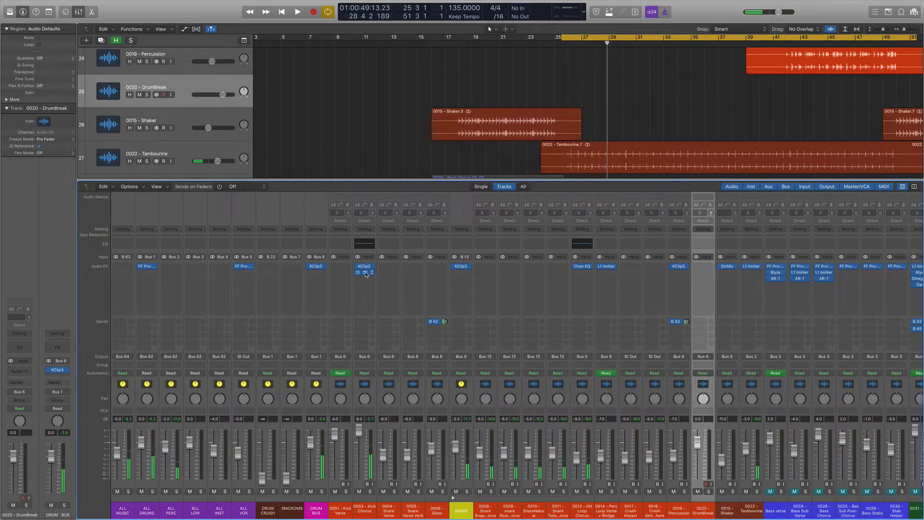
left_click(365, 273)
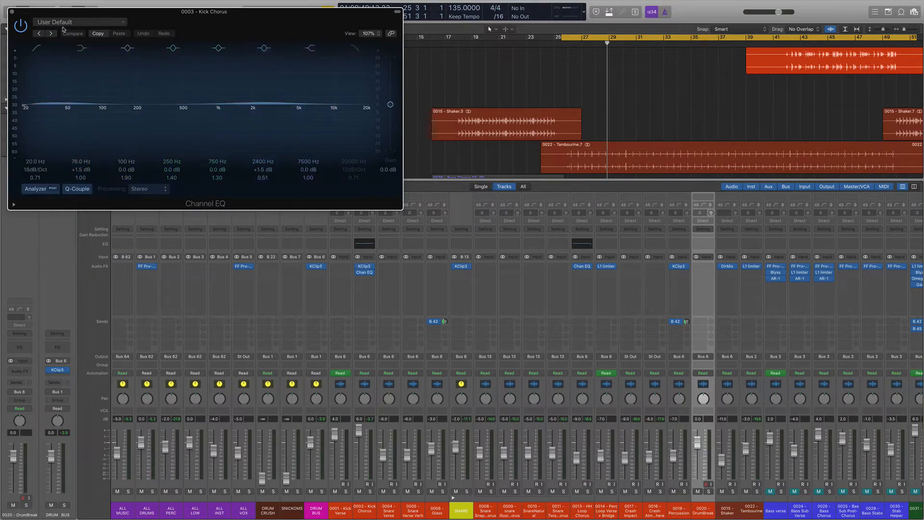
left_click(13, 12)
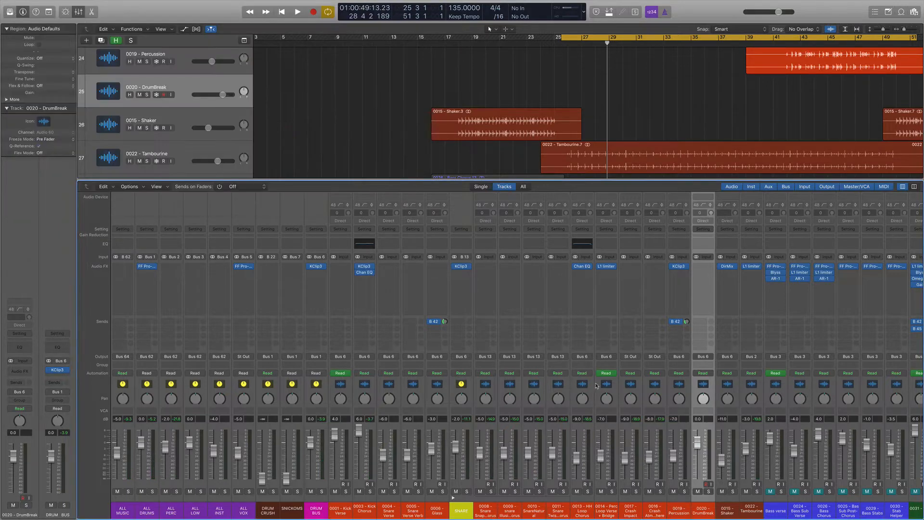
Step: Unmute the bass tracks from Bass verse through Stab Helper and play them together with the drums
scroll(615, 386, "right", 10)
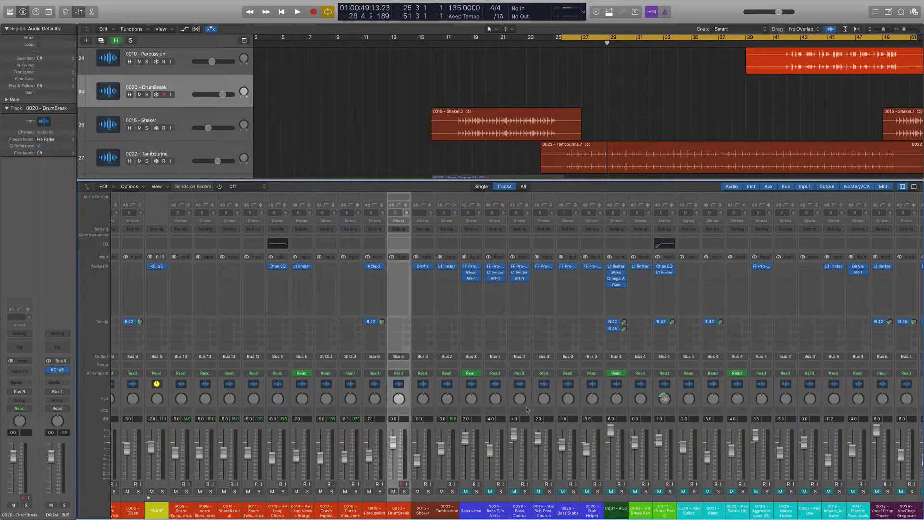
left_click_drag(466, 491, 581, 493)
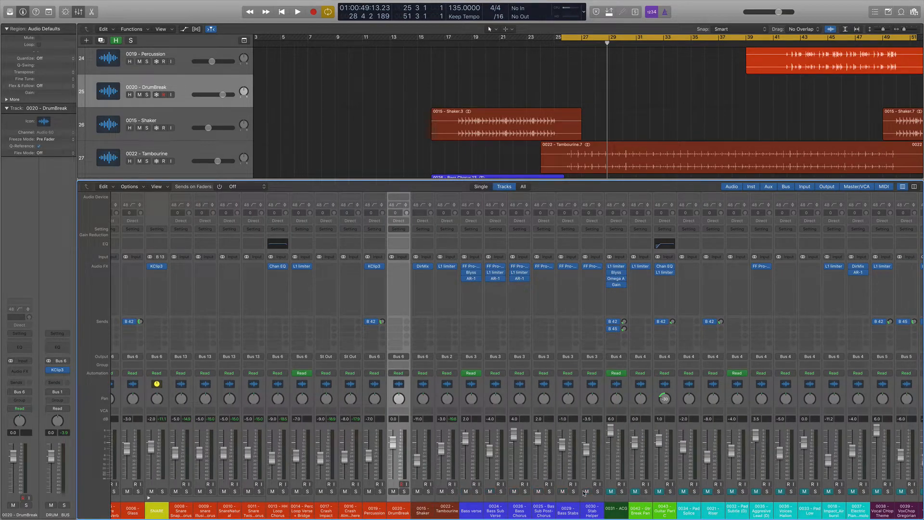
key("space")
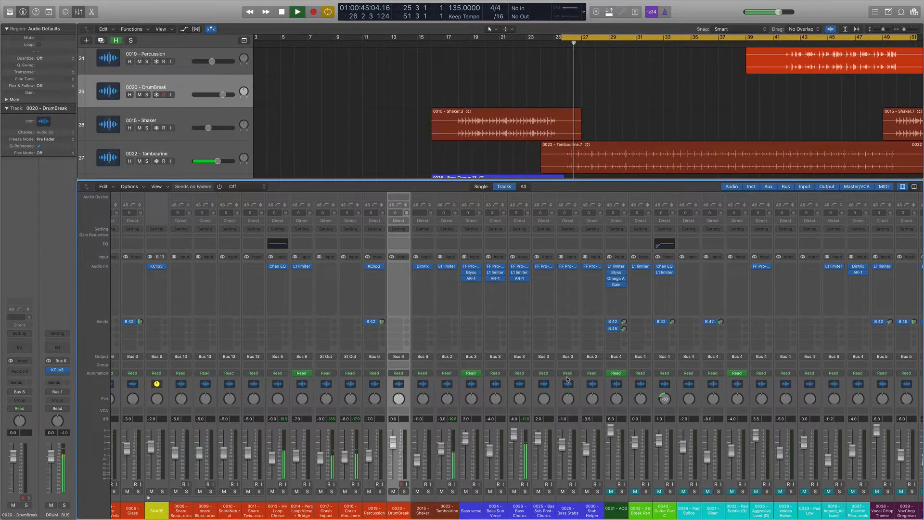
Step: Select and solo the Bass Chorus track during playback, listen to it alone and stop playback
left_click(527, 413)
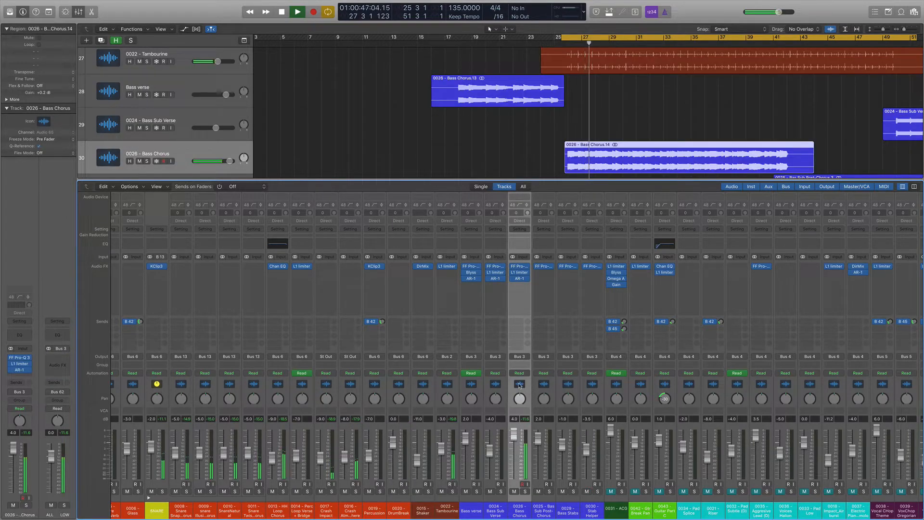
key("s")
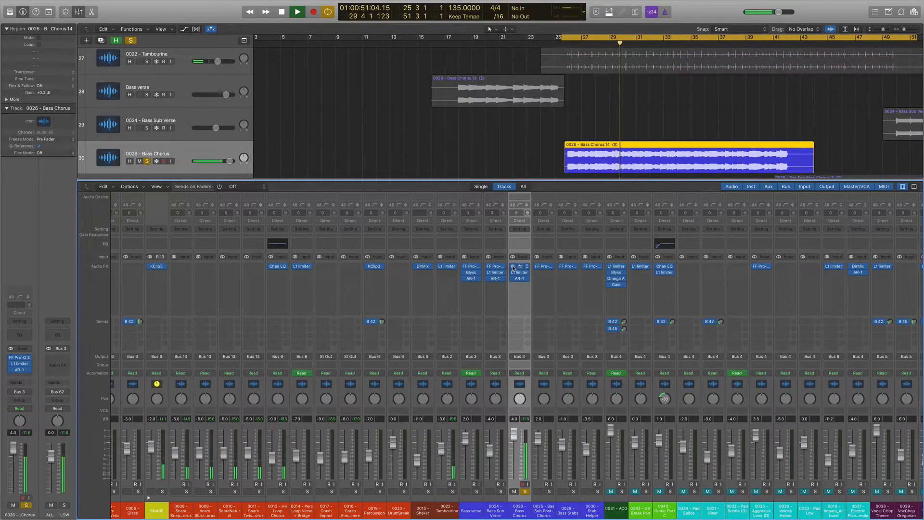
key("space")
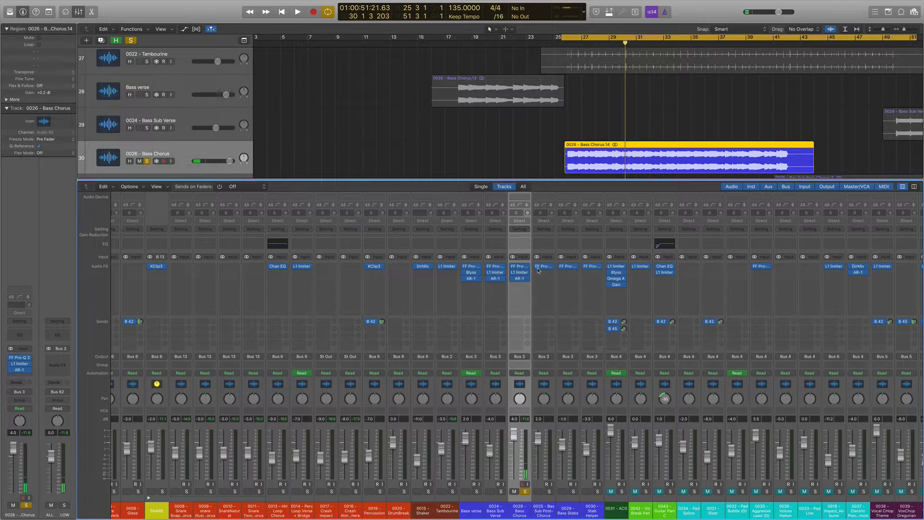
Step: Open the FabFilter Pro-Q 3 on the Bass Chorus track and inspect its EQ bands while playing the soloed bass
left_click(519, 269)
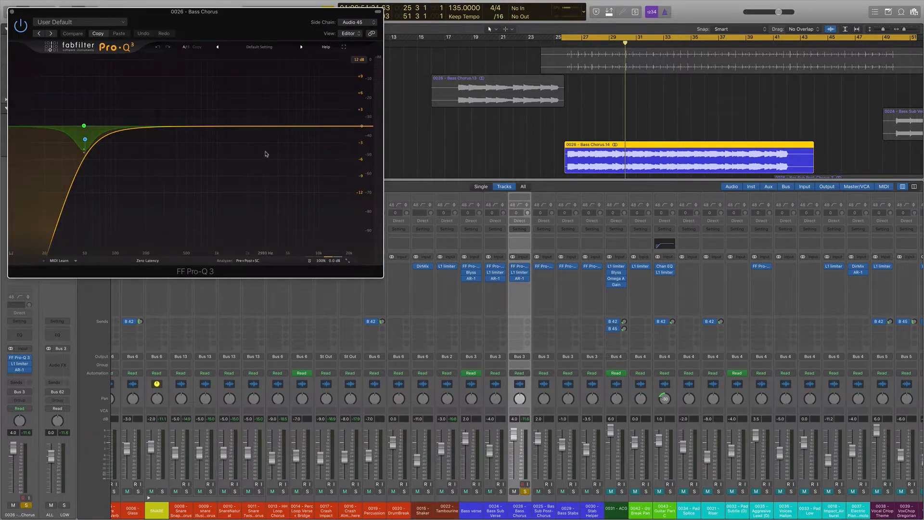
key("space")
mouse_move(103, 131)
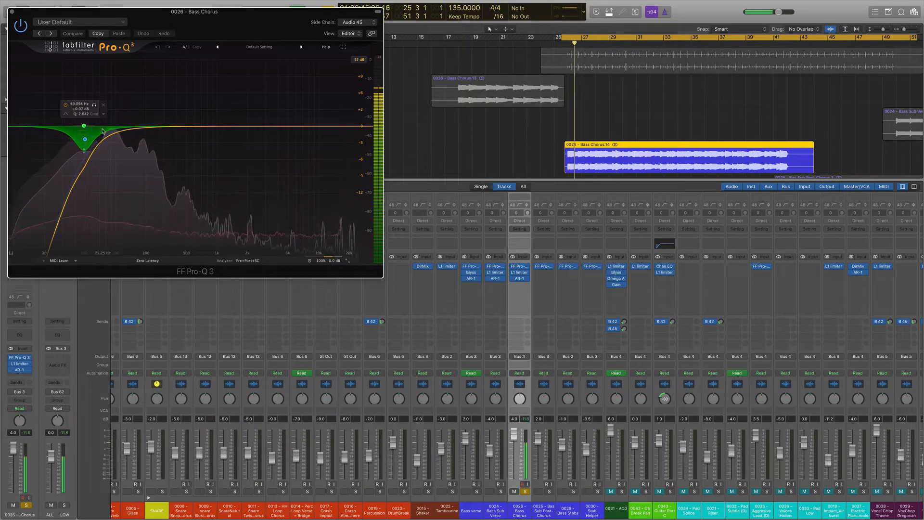
scroll(201, 474, "left", 1)
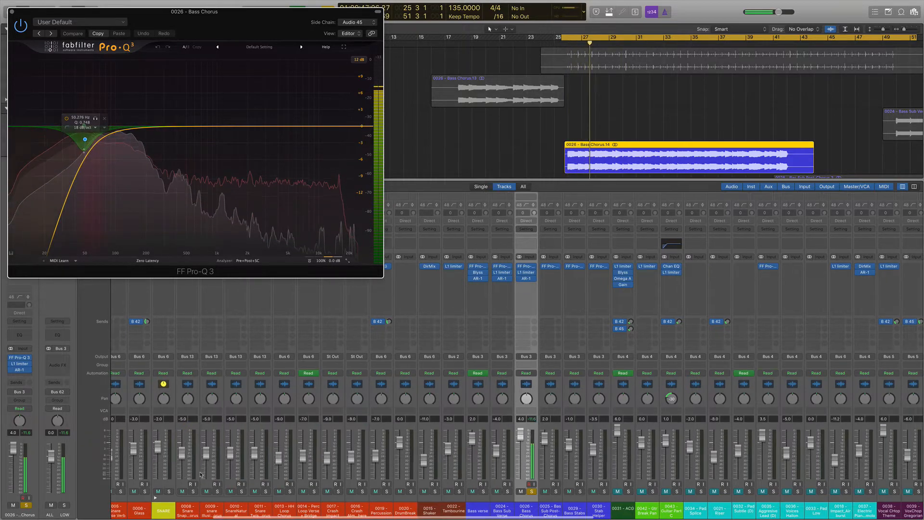
Step: Solo the Kick Chorus track alongside Bass Chorus, play both while checking the bass EQ and close the Pro-Q 3 window
scroll(201, 475, "left", 10)
left_click(345, 492)
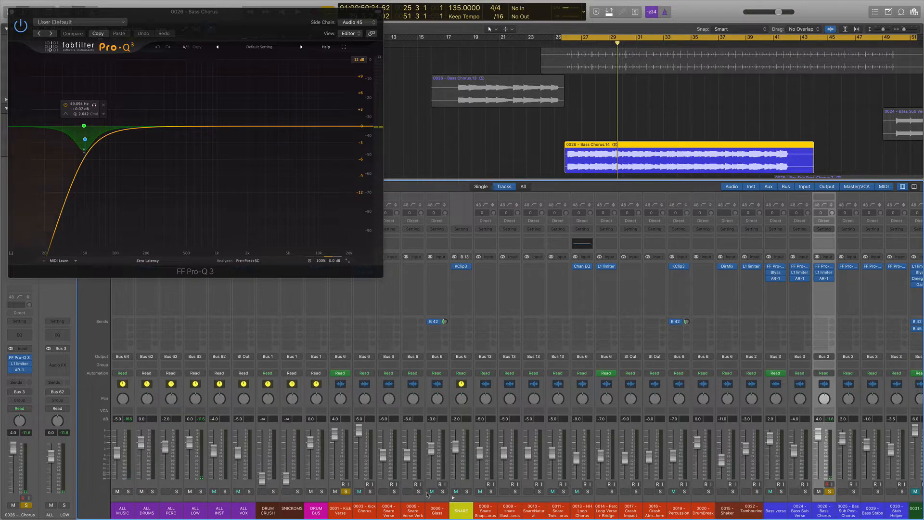
left_click(370, 492)
key("space")
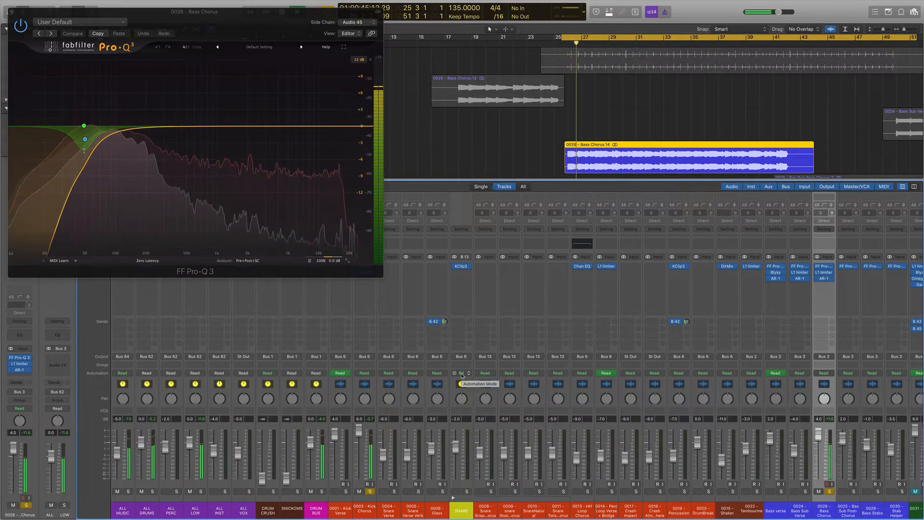
mouse_move(85, 140)
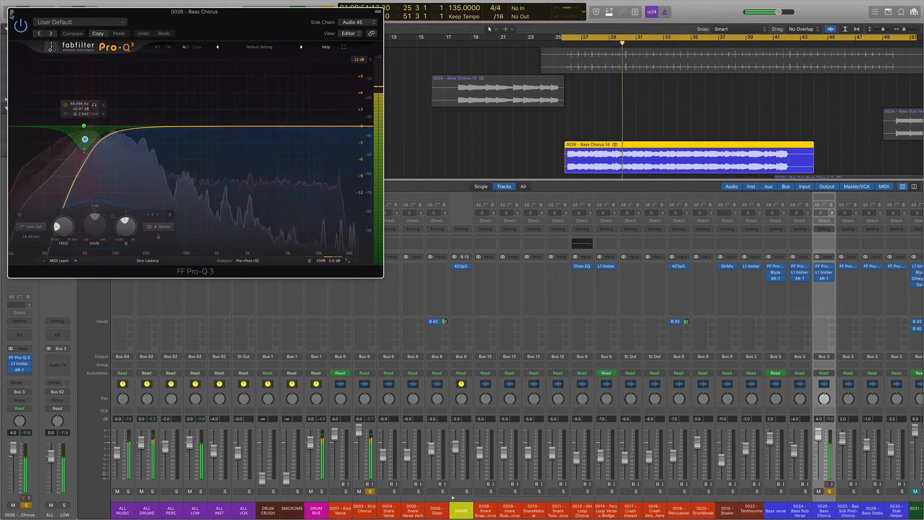
left_click(11, 11)
Step: Open the L1 limiter and AR-1 compressor of the Bass Chorus track, arrange them side by side and start playback
scroll(826, 339, "right", 2)
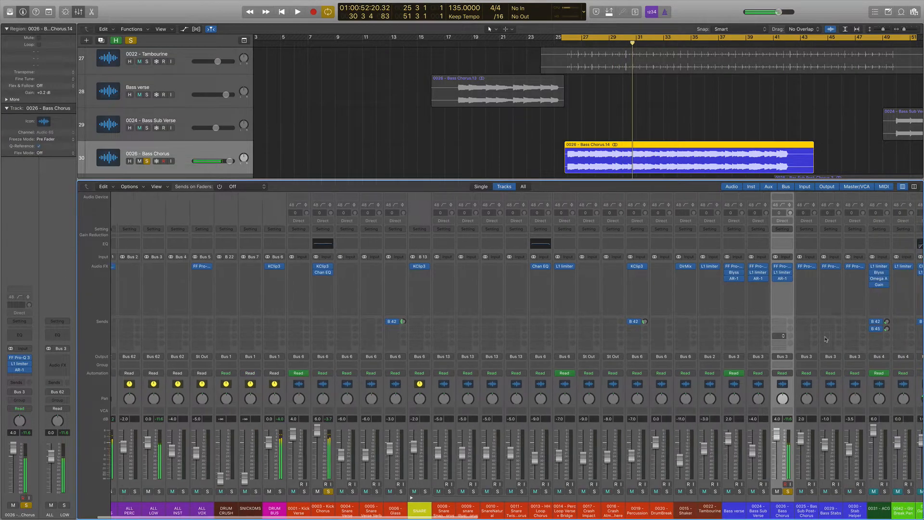
scroll(826, 339, "right", 2)
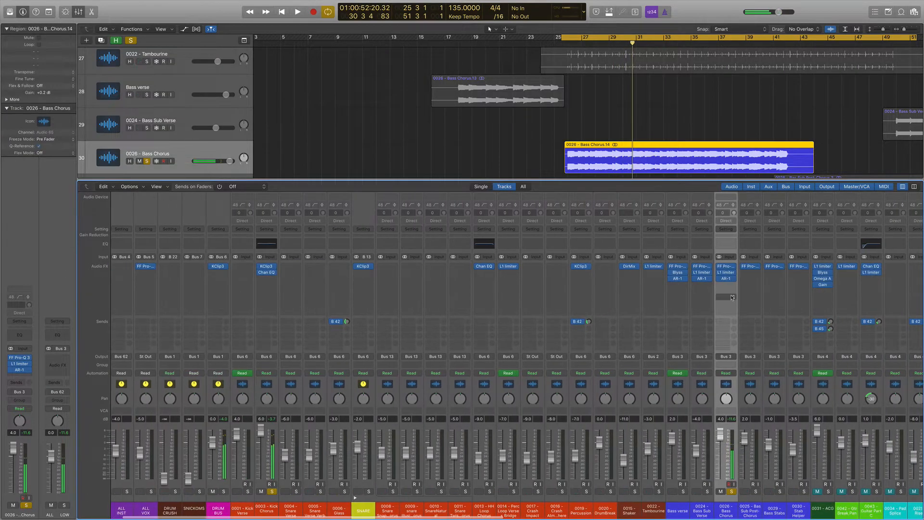
left_click(726, 278)
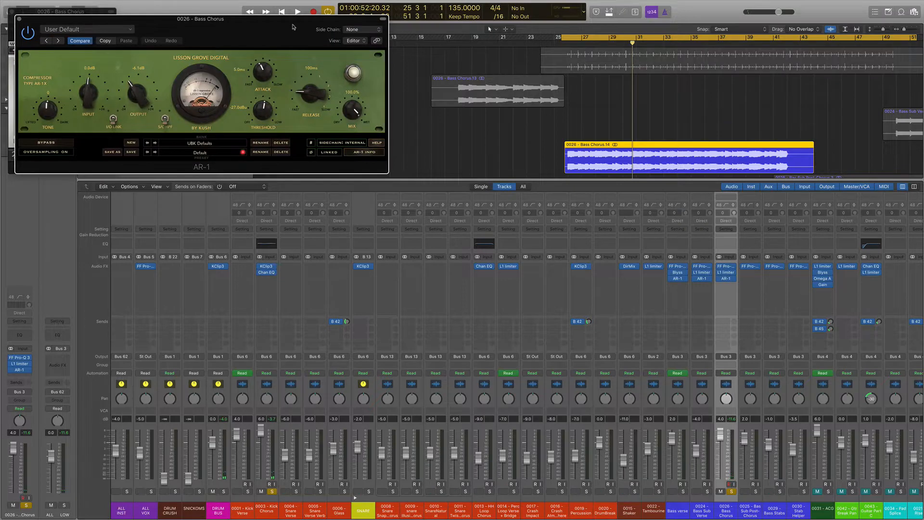
left_click_drag(294, 27, 527, 34)
key("space")
left_click_drag(90, 11, 156, 23)
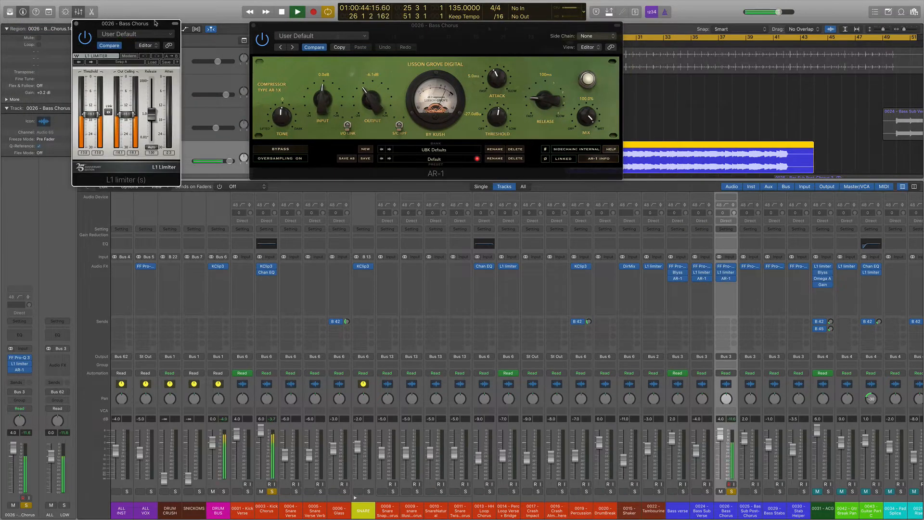
Step: Unsolo the Kick Chorus to hear Bass Chorus alone, and move the AR-1 window clear of the arrangement
left_click(271, 491)
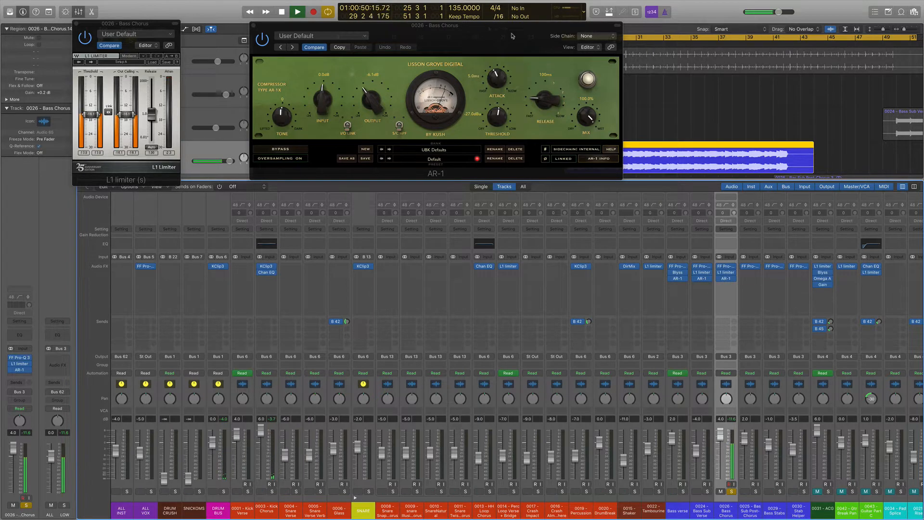
left_click_drag(513, 36, 406, 222)
key("space")
Step: Enlarge the track heights to inspect the Bass Chorus waveform and play the track alone
scroll(674, 128, "down", 1)
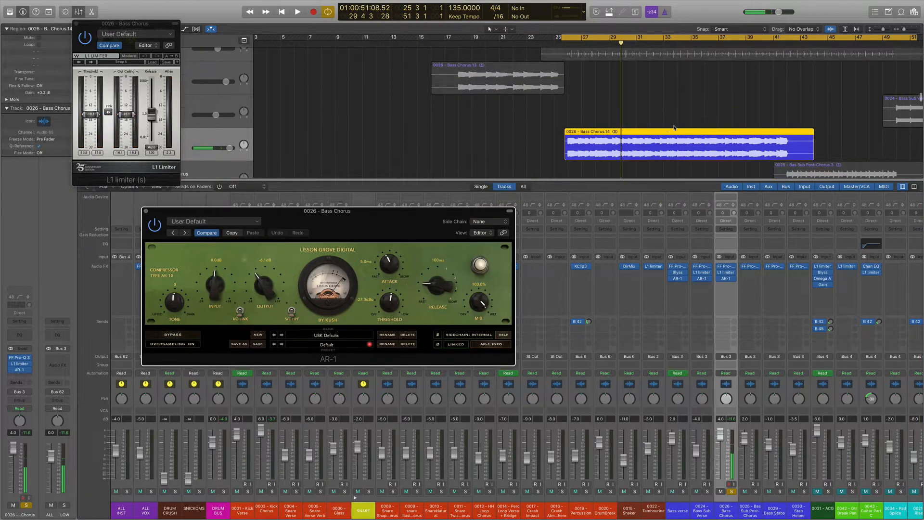
key("super+Down")
key("super+Down")
key("super+Down")
key("super+Down")
key("super+Down")
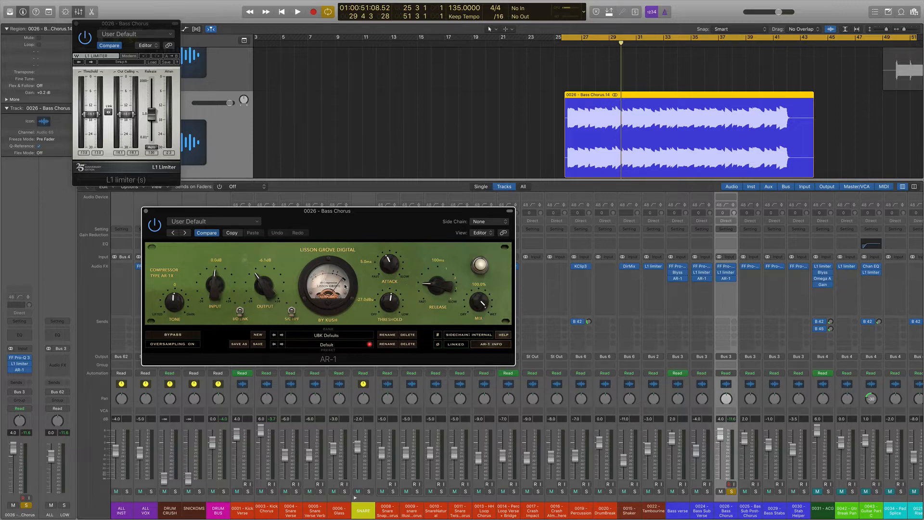
key("space")
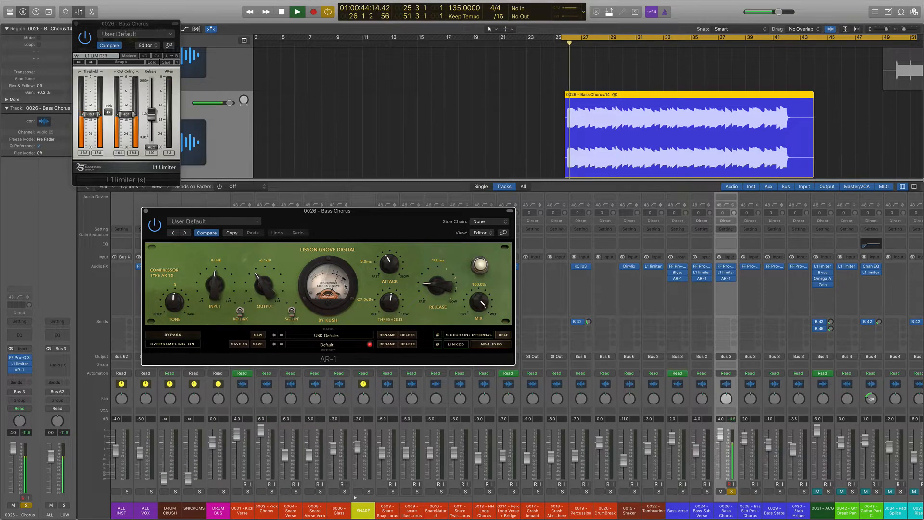
Step: Clear the Bass Chorus solo to hear it with the drums, and close the AR-1 and L1 limiter windows
left_click(732, 492)
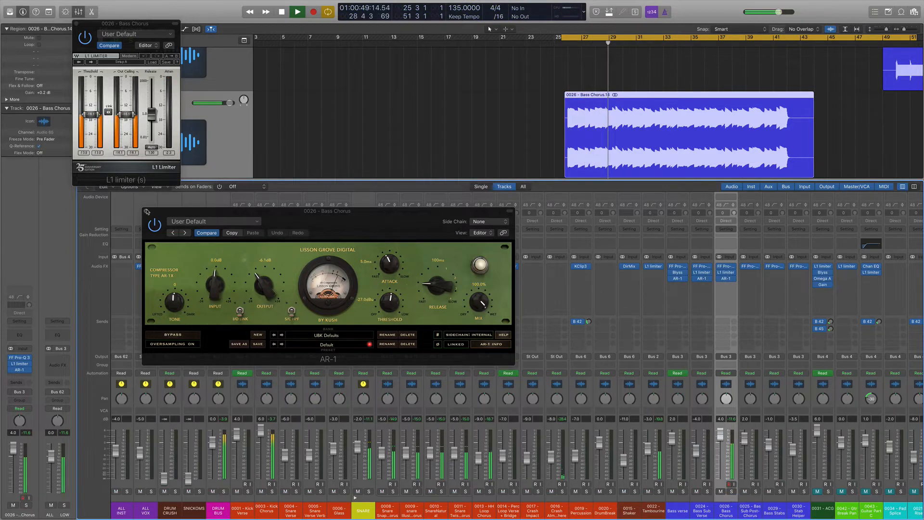
left_click(146, 211)
left_click(76, 24)
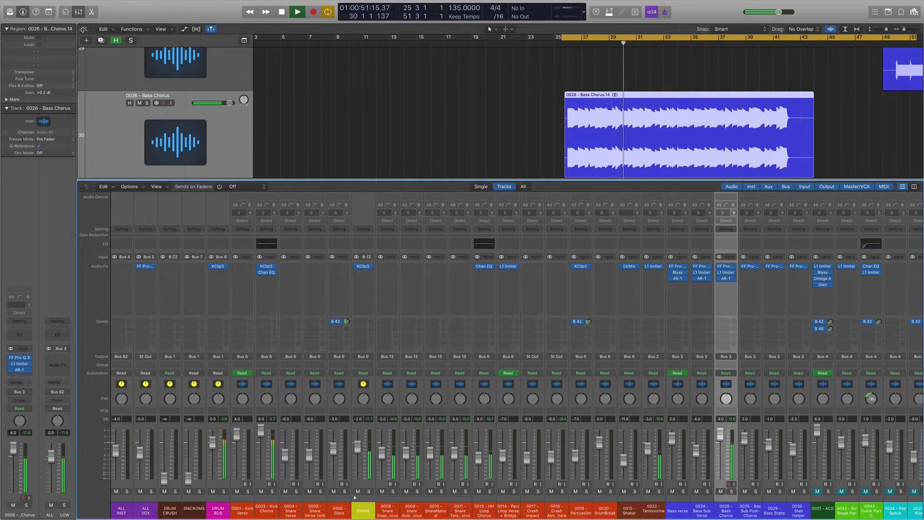
scroll(674, 361, "right", 10)
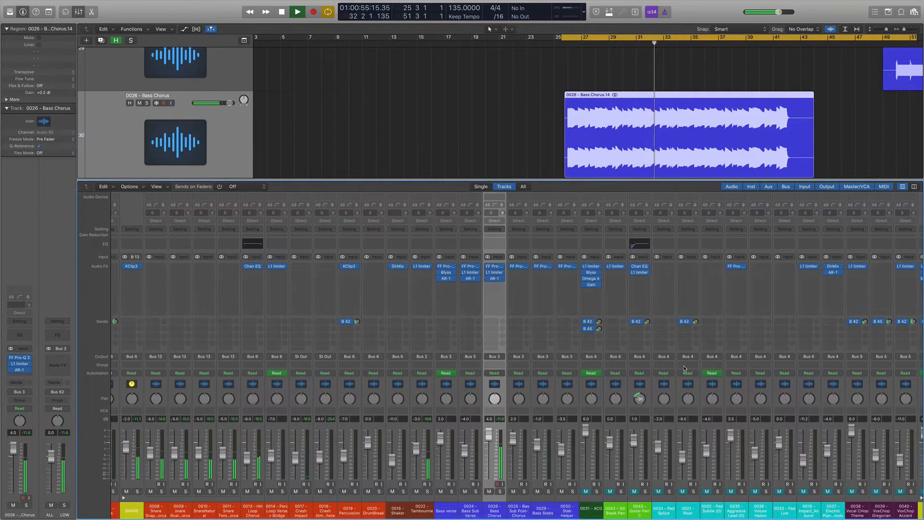
key("space")
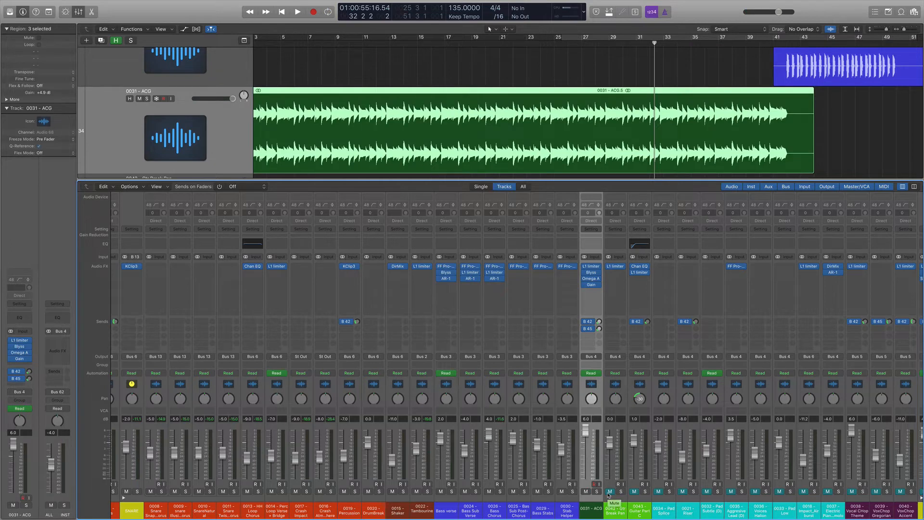
Step: Solo the ACG track and audition it from the song's start with its plug-ins and sends bypassed, and again with them enabled
key("Return")
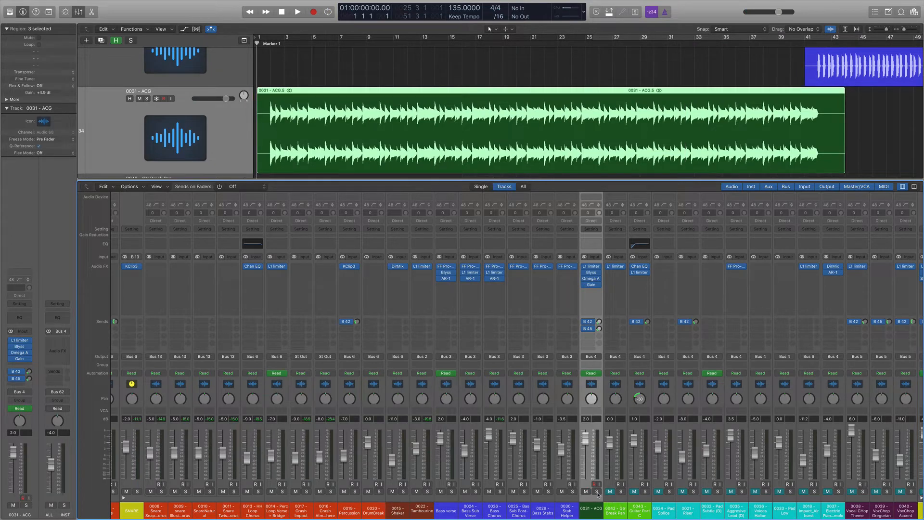
left_click(597, 492)
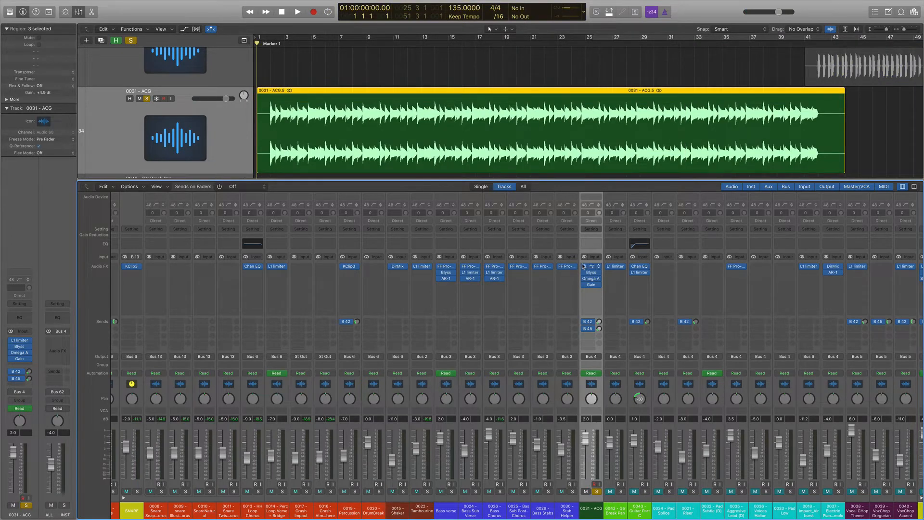
left_click_drag(584, 267, 578, 333)
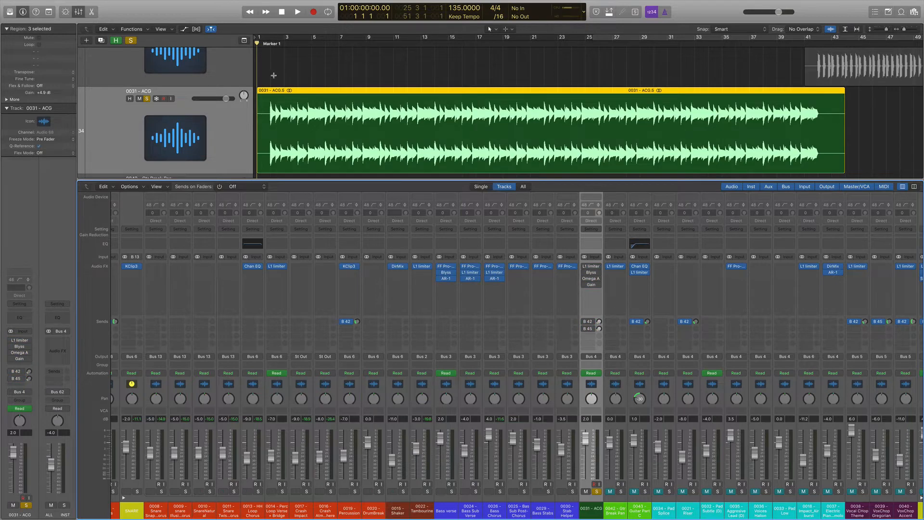
key("space")
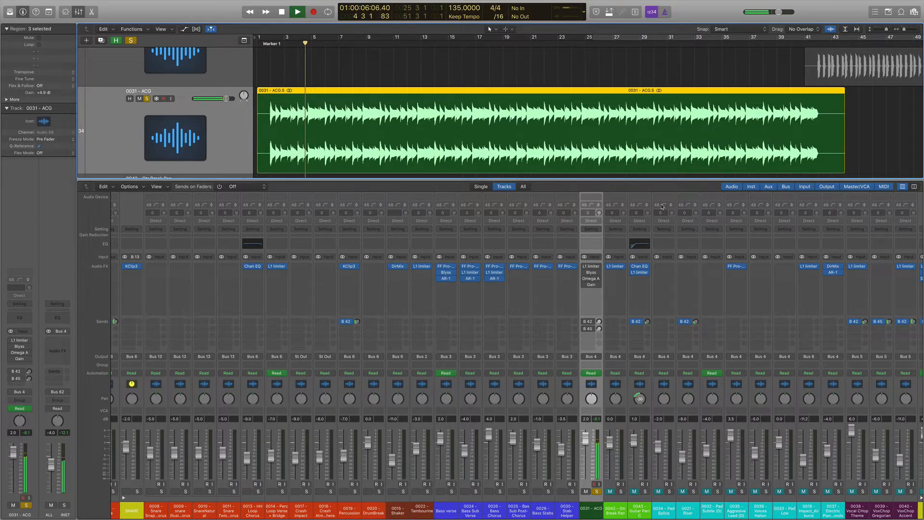
key("space")
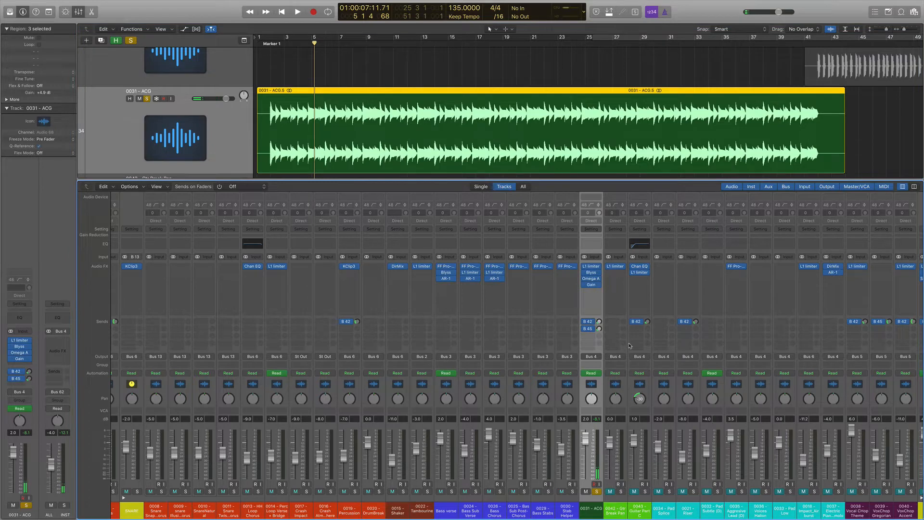
key("space")
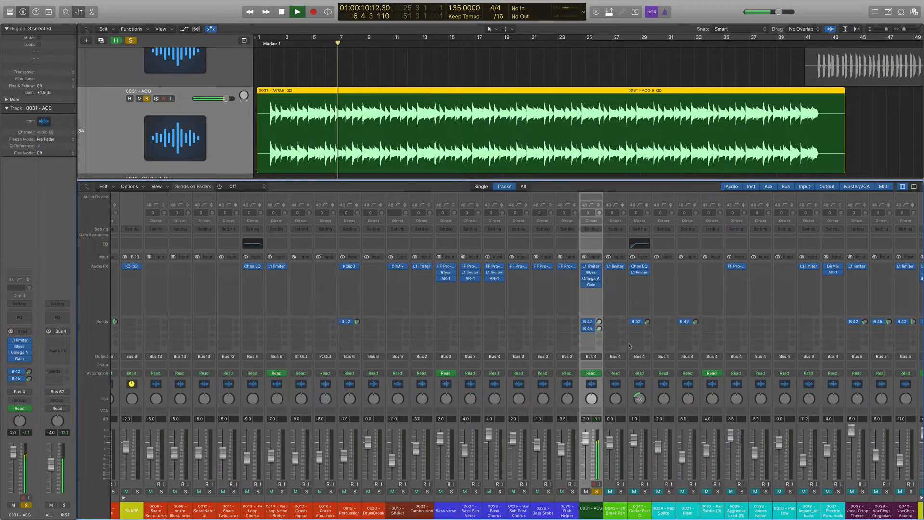
key("space")
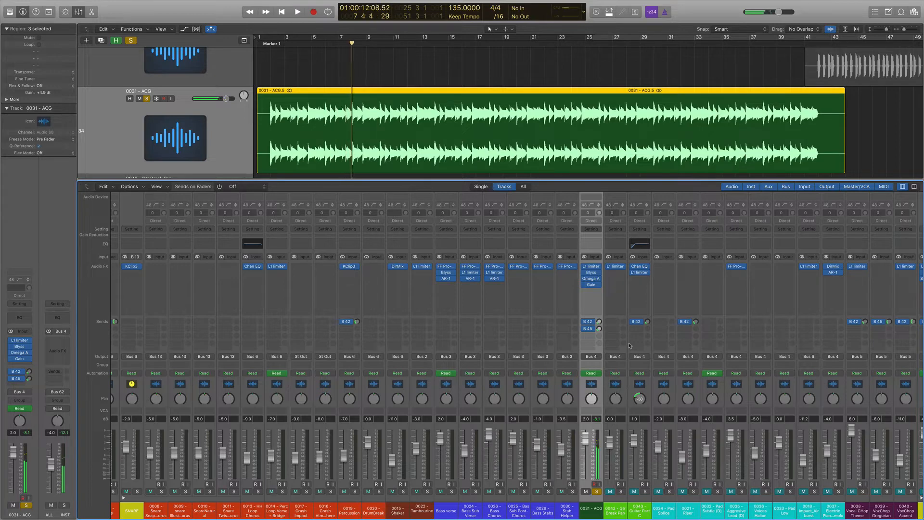
Step: Open the L1 limiter, Blyss, Omega A and Gain plug-ins of the ACG track to inspect them, and close Gain
left_click(592, 268)
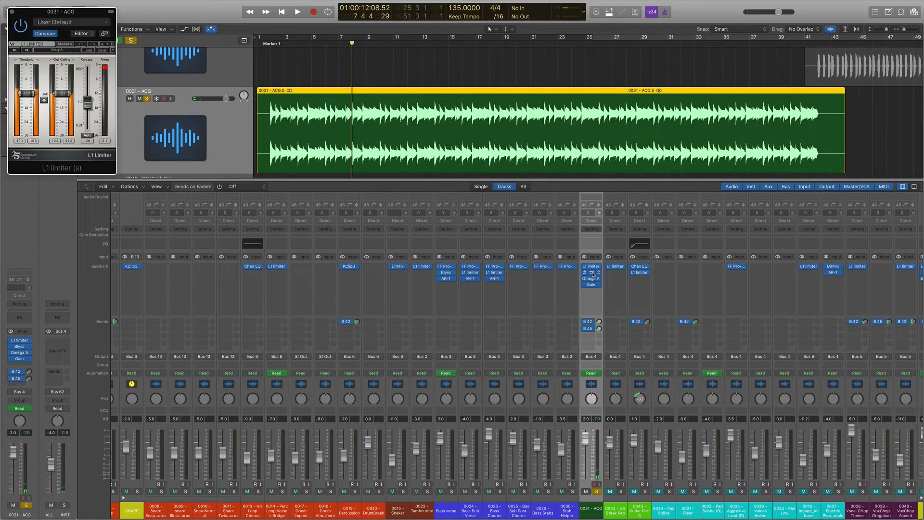
left_click(592, 273)
left_click_drag(261, 33, 378, 26)
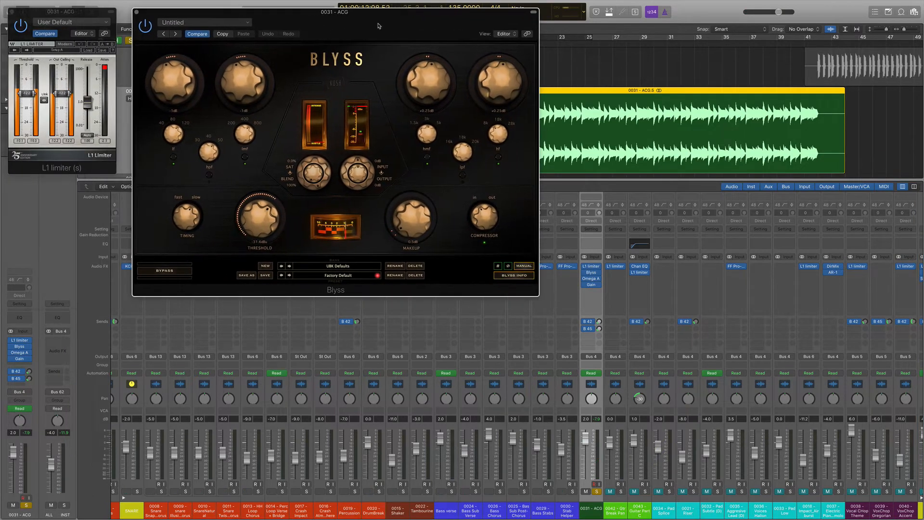
left_click(592, 279)
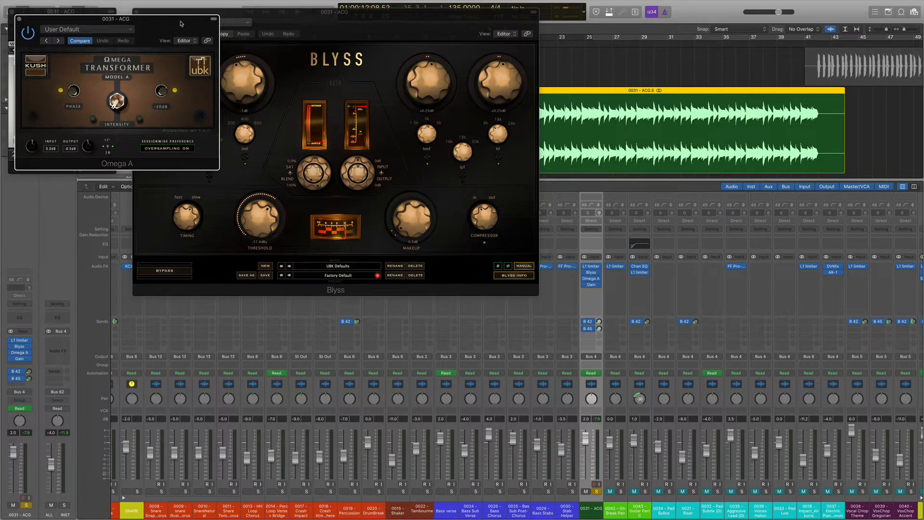
left_click_drag(181, 23, 744, 39)
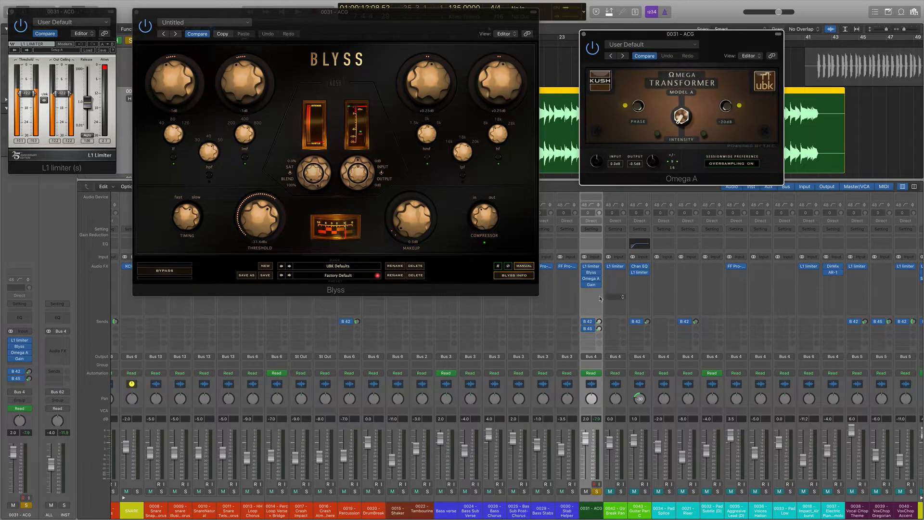
left_click(593, 284)
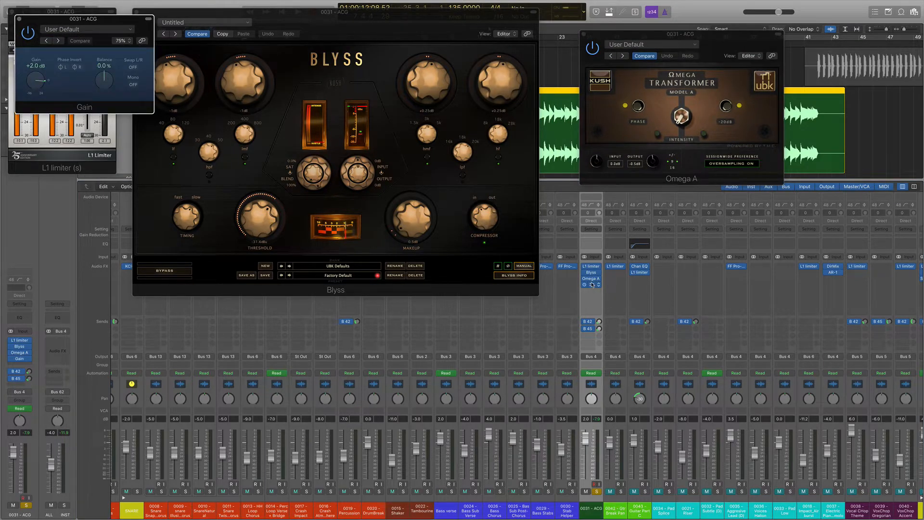
left_click(592, 284)
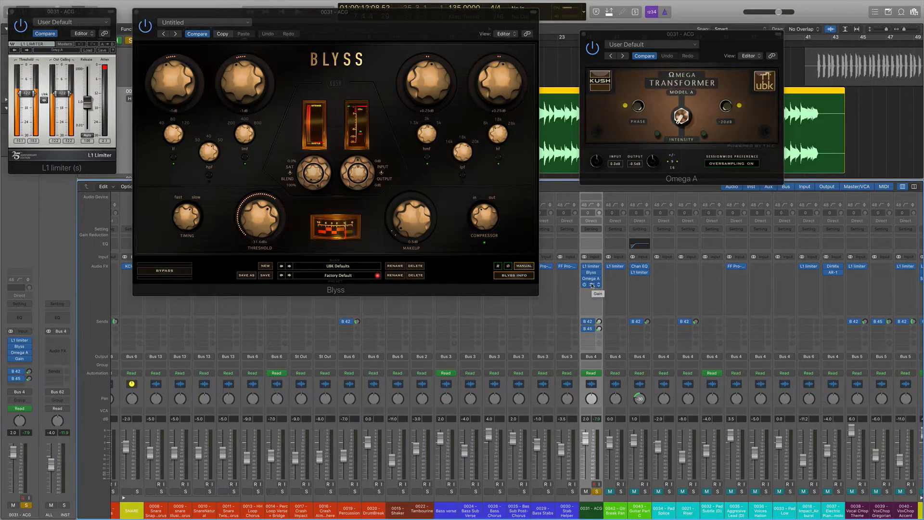
Step: Arrange the ACG track's L1 limiter, Blyss and Omega A windows so that all three are visible without overlapping
left_click_drag(722, 44, 743, 44)
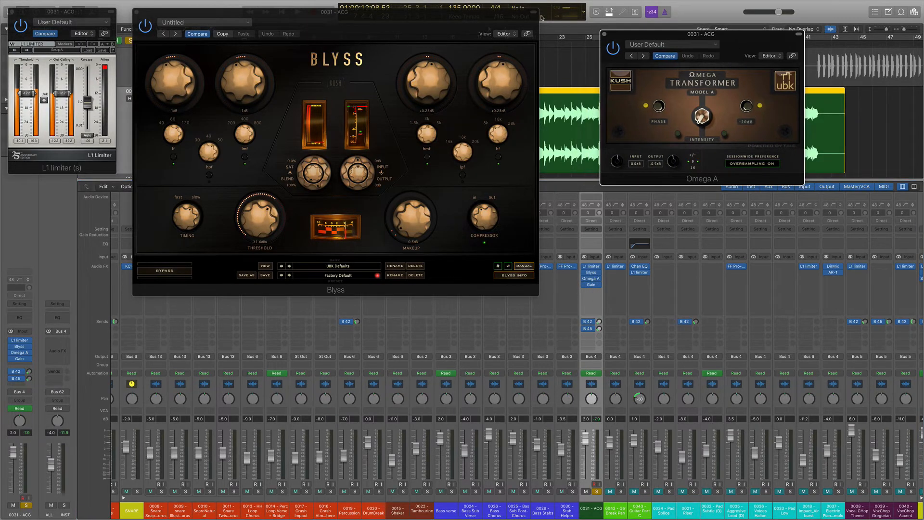
left_click_drag(455, 23, 489, 34)
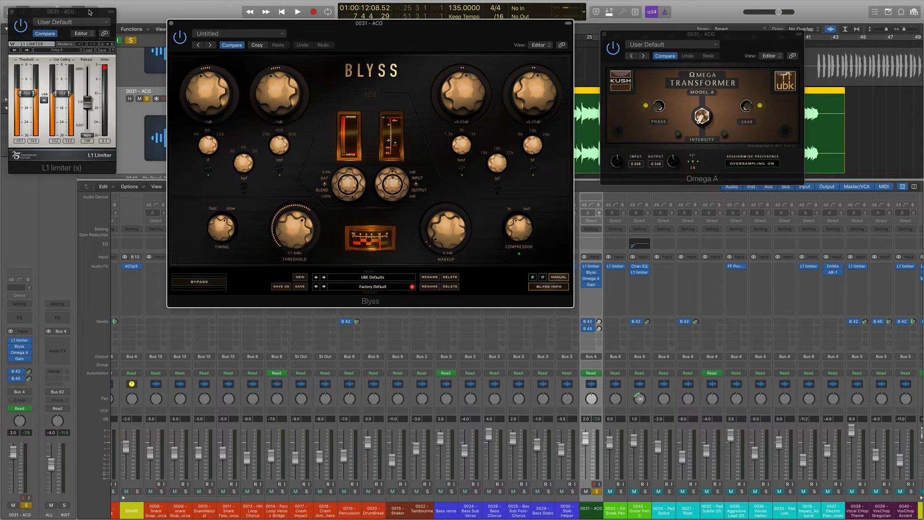
left_click_drag(89, 11, 99, 17)
left_click_drag(448, 39, 448, 212)
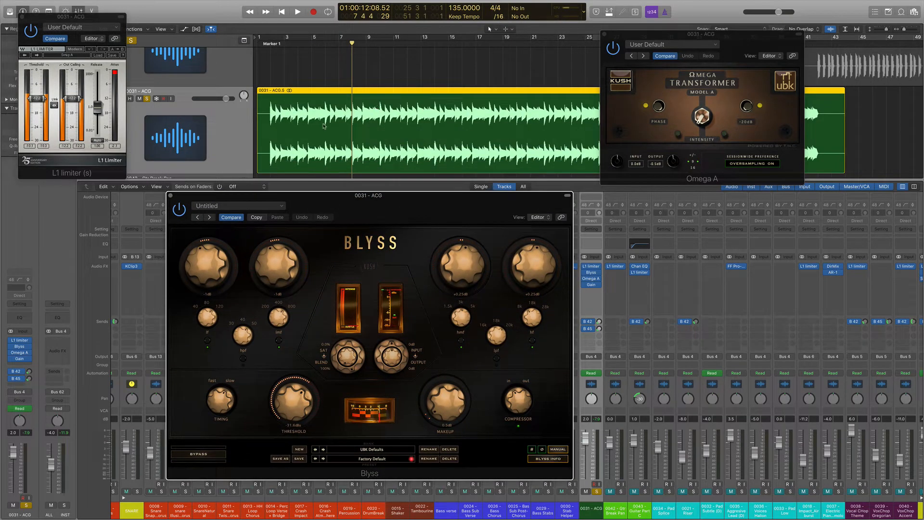
left_click_drag(448, 205, 450, 197)
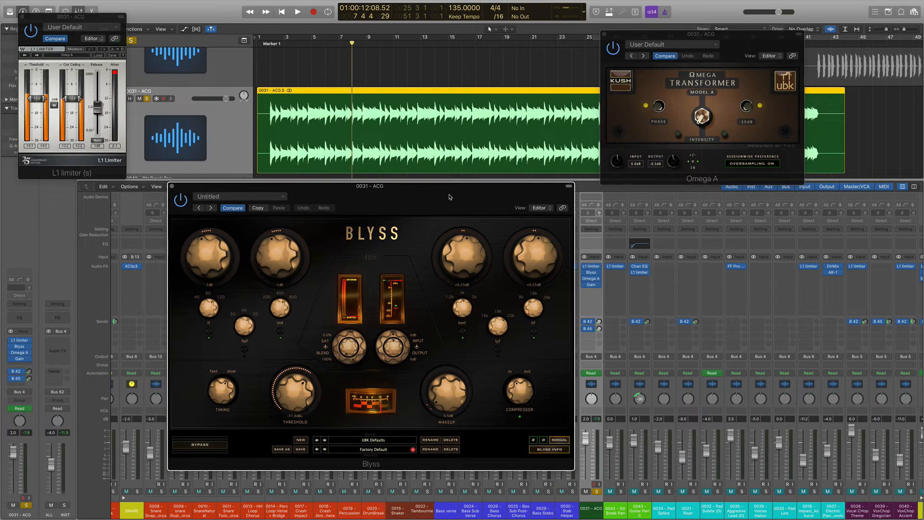
Step: Audition the soloed ACG track from the current position, bypass its Omega A plug-in, and move the Blyss window higher so it fits fully in view
key("space")
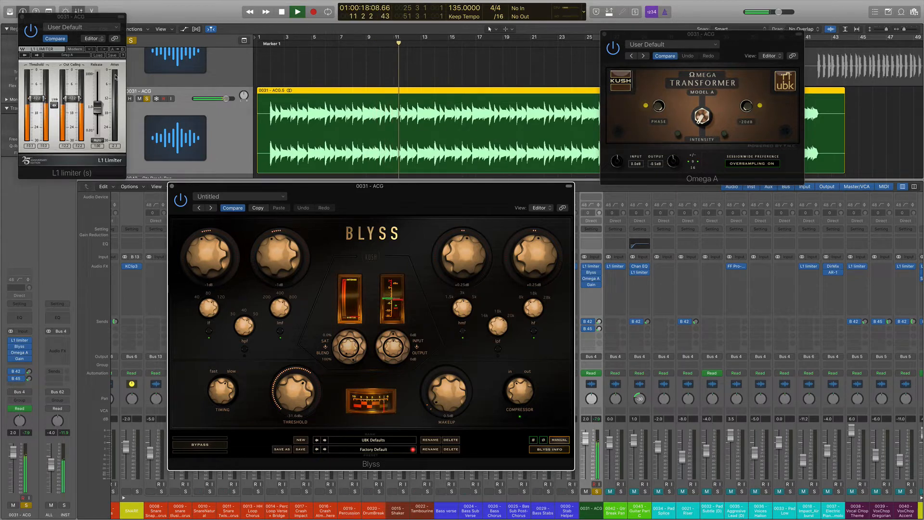
key("space")
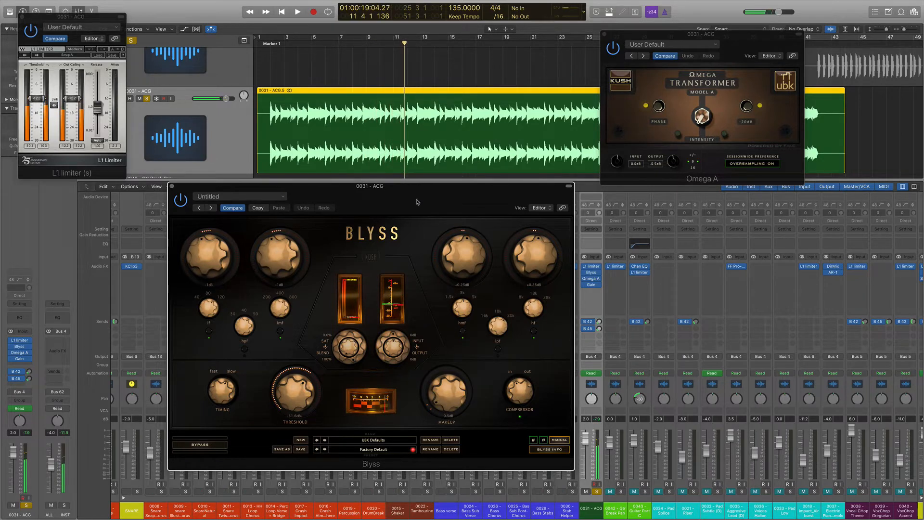
left_click_drag(417, 202, 424, 91)
left_click(612, 48)
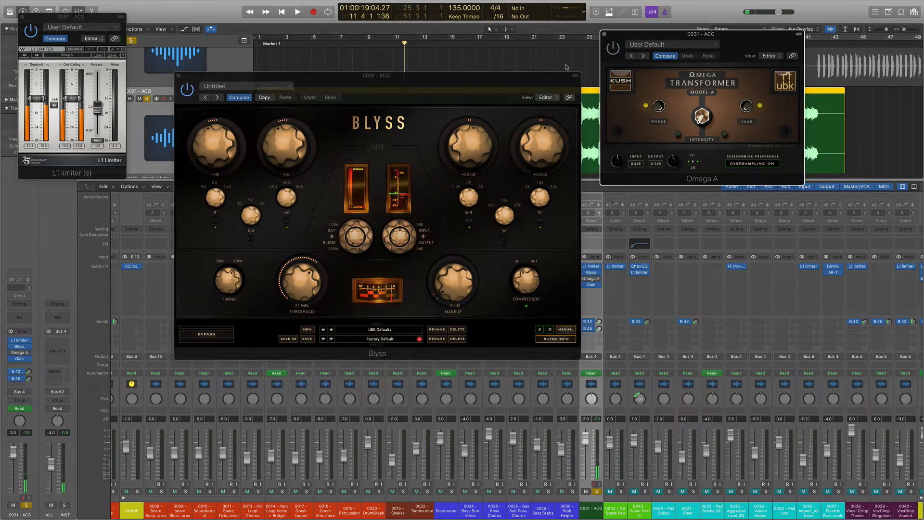
left_click_drag(513, 87, 532, 56)
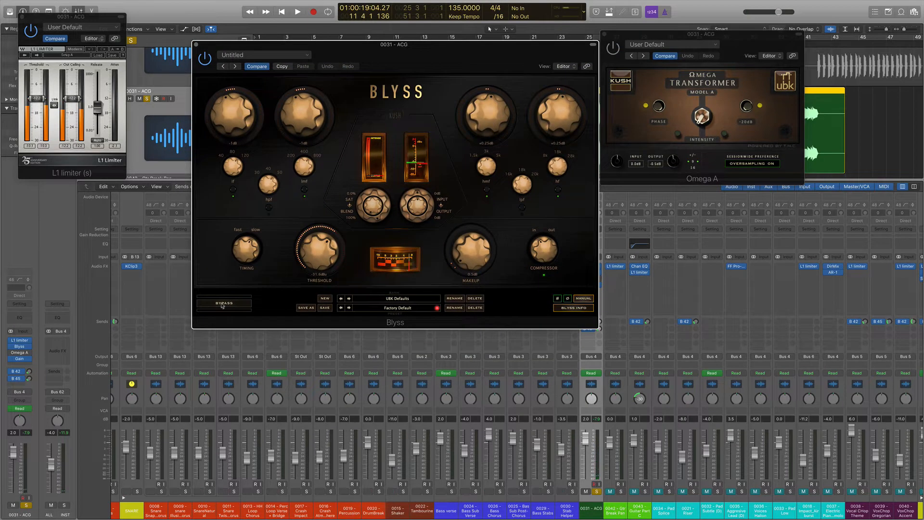
Step: Audition the ACG track with Blyss bypassed and again with Blyss enabled, and stop playback
left_click(224, 303)
key("space")
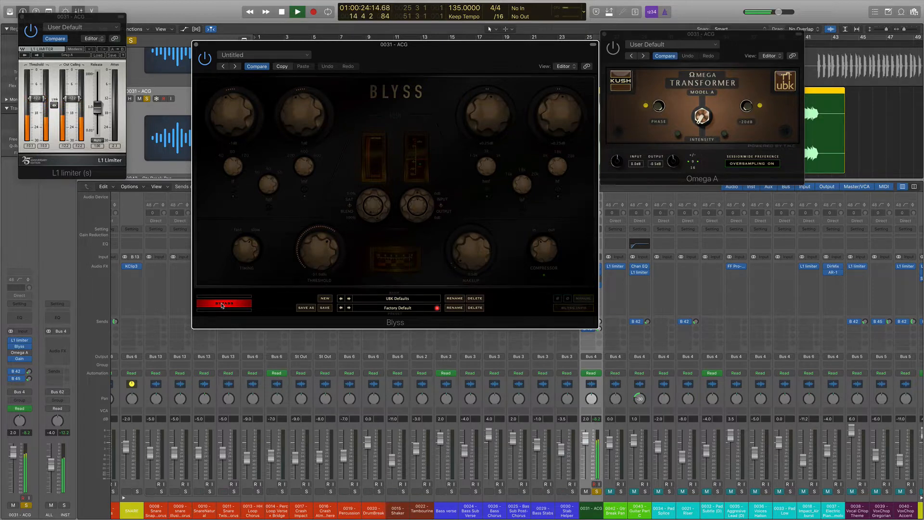
left_click(223, 305)
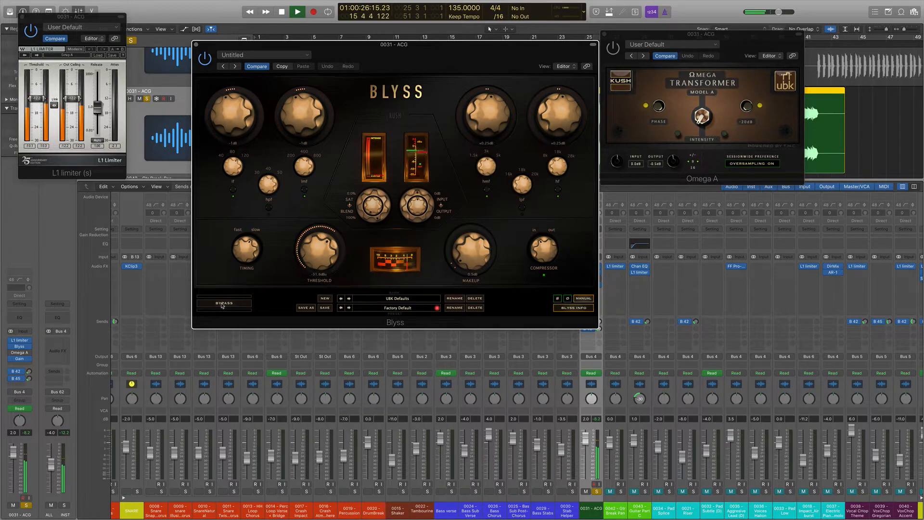
key("space")
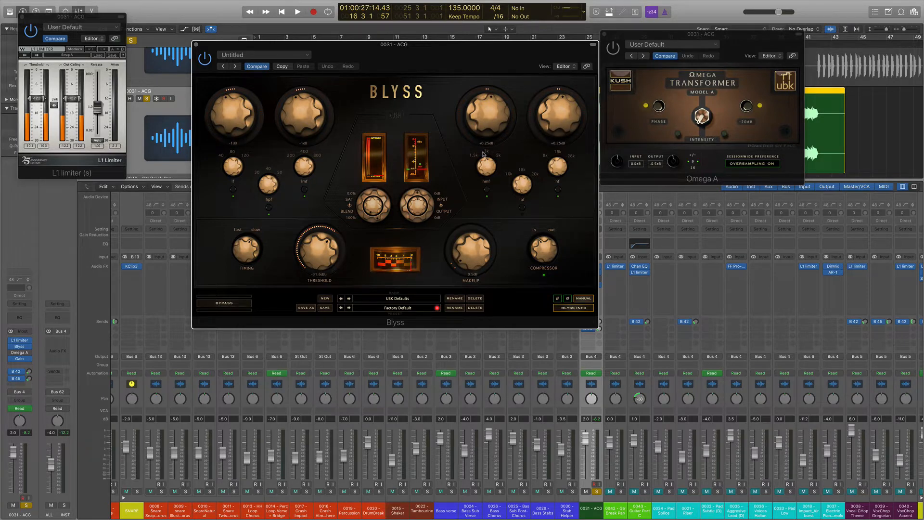
Step: Uncover the ACG region and audition the track from bar 2 with Blyss enabled, bypassed and enabled again
left_click_drag(464, 57, 440, 166)
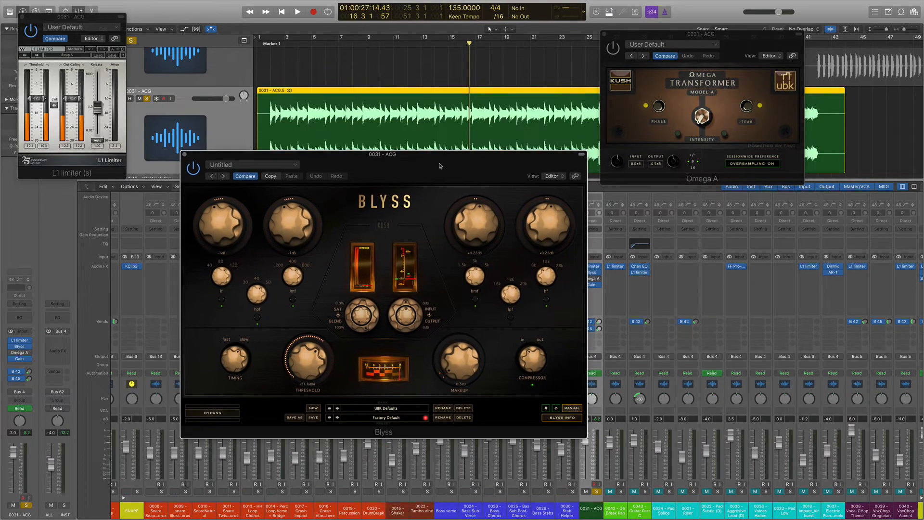
scroll(402, 118, "down", 3)
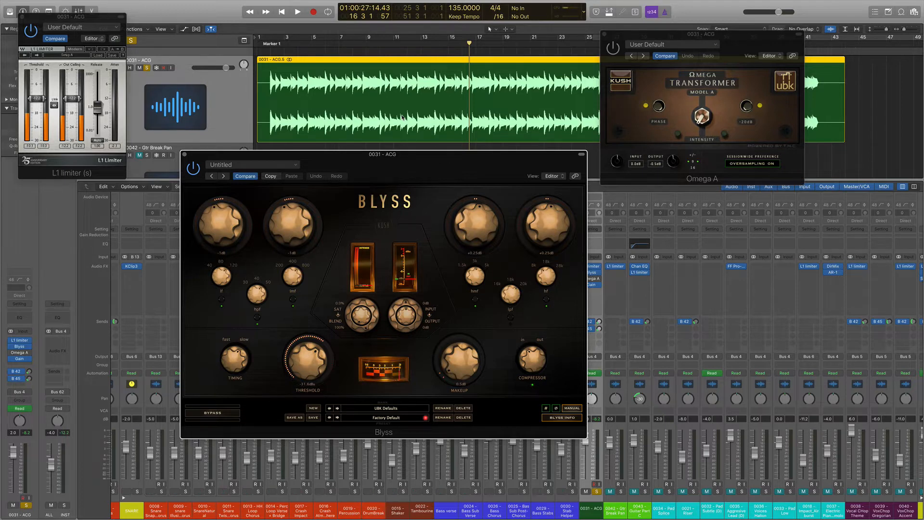
left_click(267, 44)
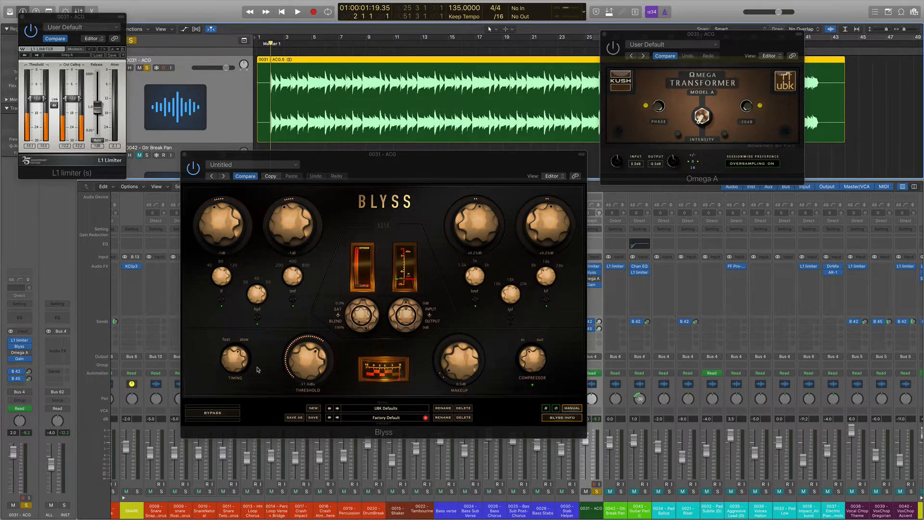
key("space")
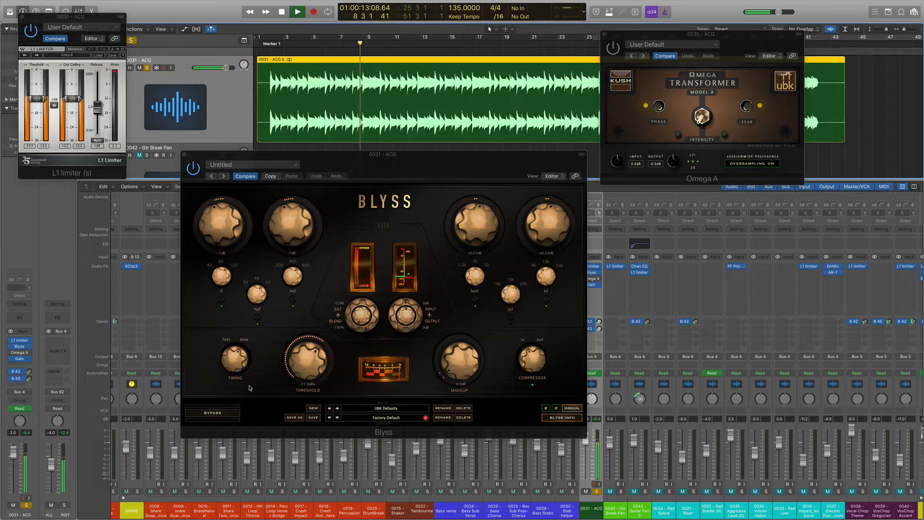
left_click(218, 413)
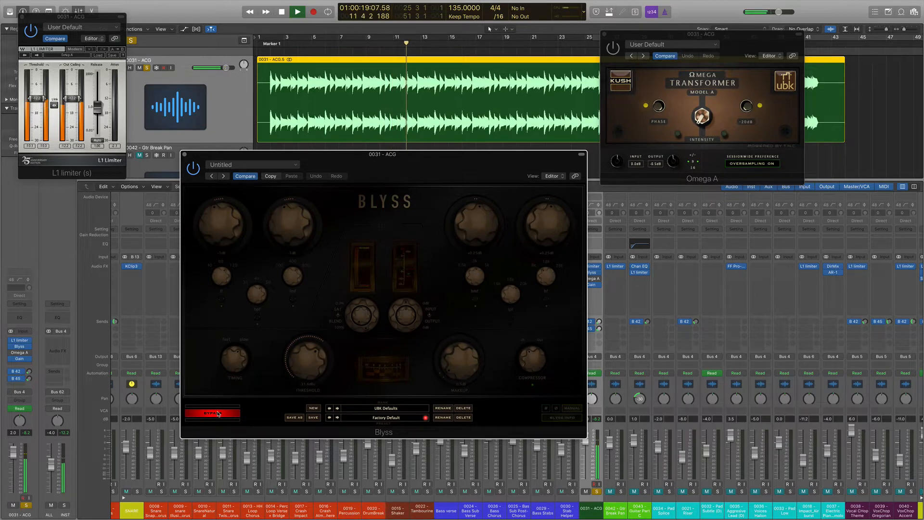
left_click(218, 413)
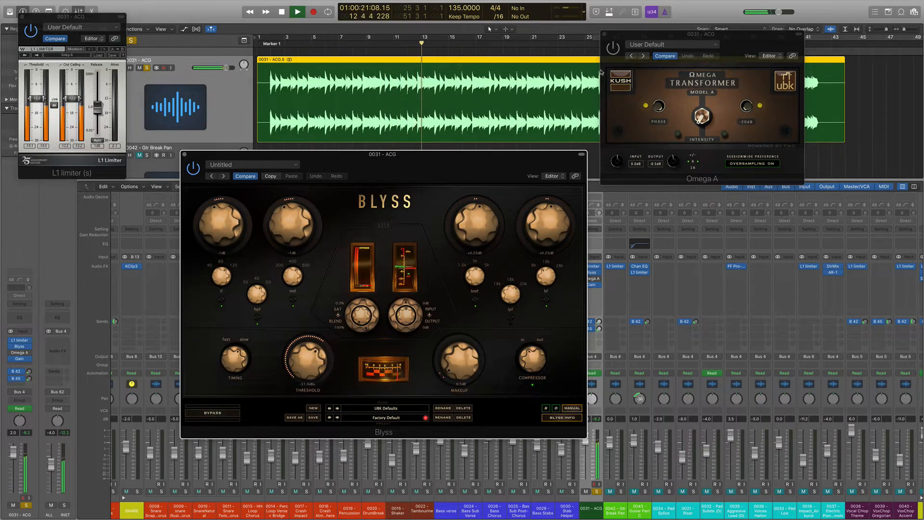
Step: Re-enable Omega A, move its window clear of the ruler, and audition the ACG track with Omega A bypassed and enabled again
left_click(613, 48)
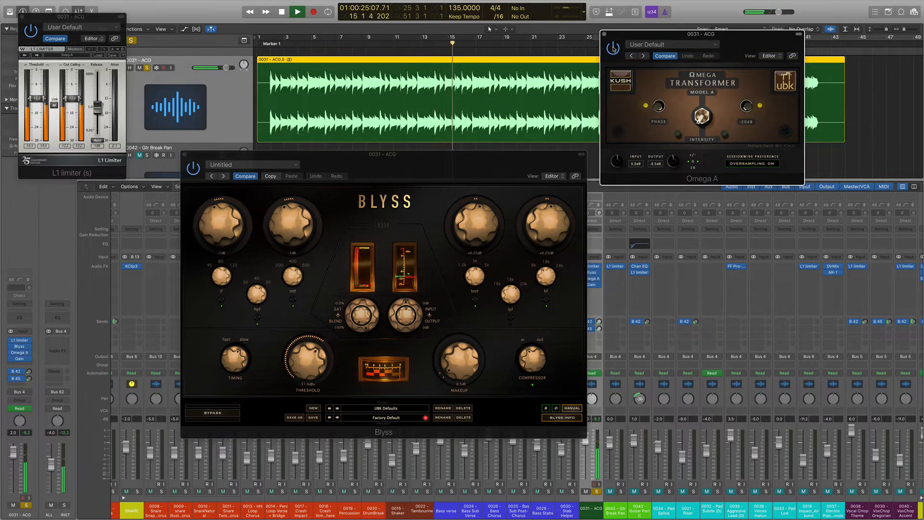
left_click_drag(765, 44, 799, 152)
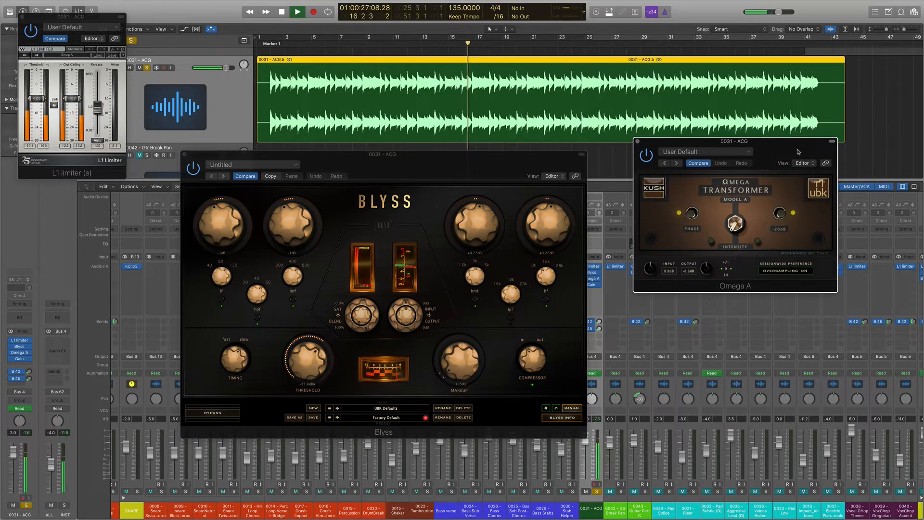
left_click(647, 155)
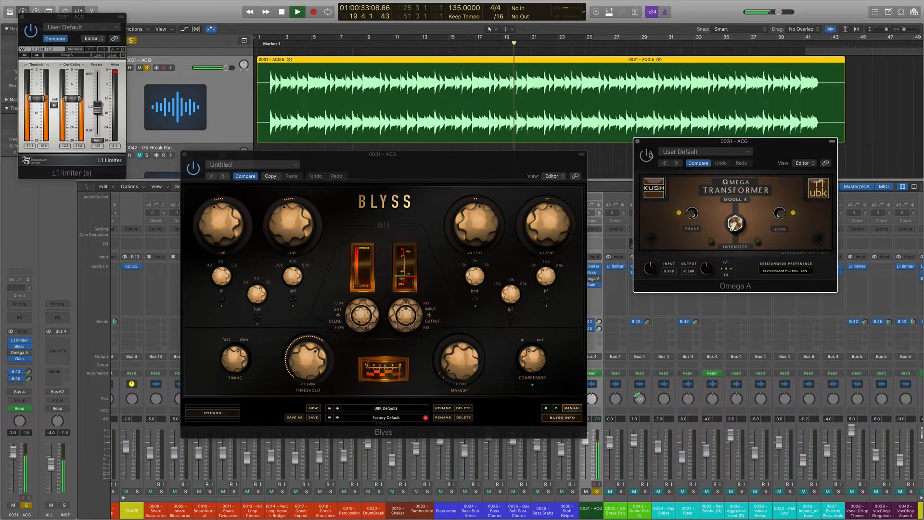
left_click(647, 154)
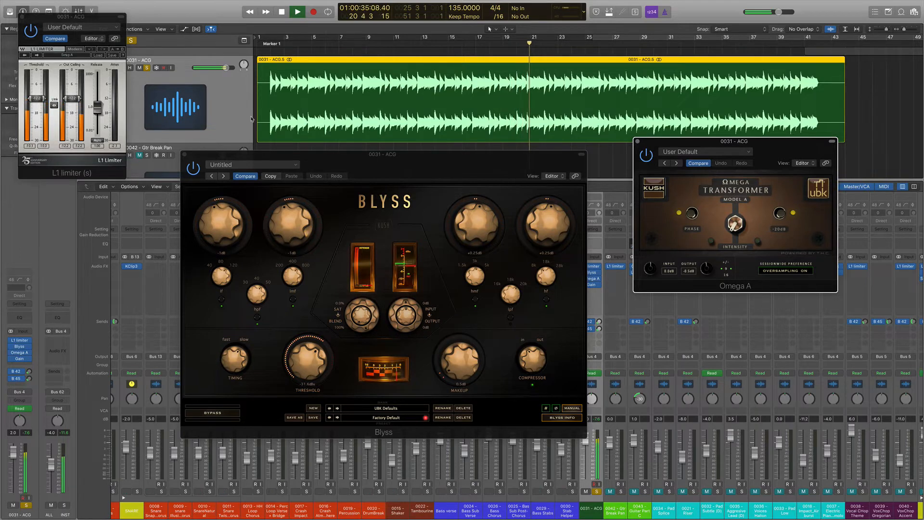
key("space")
Step: Close the Blyss and Omega A windows and clear the solo on the ACG track
left_click(184, 155)
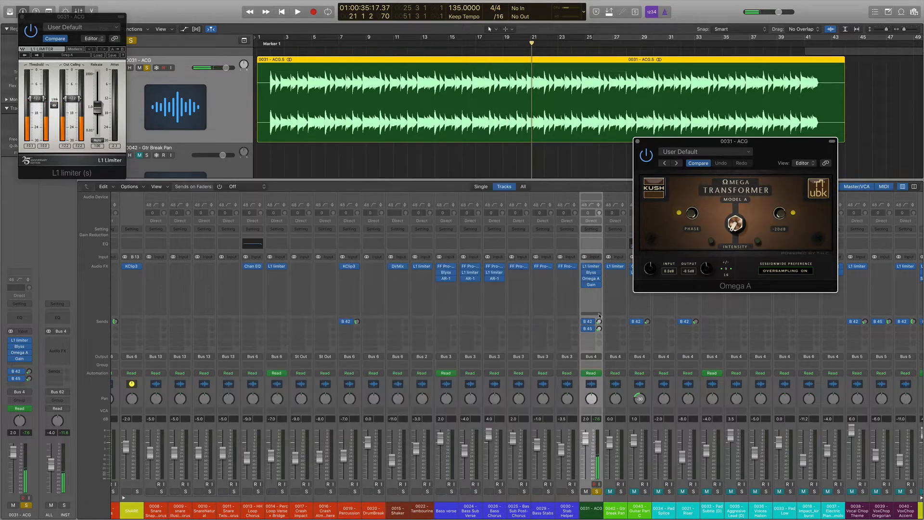
left_click(637, 143)
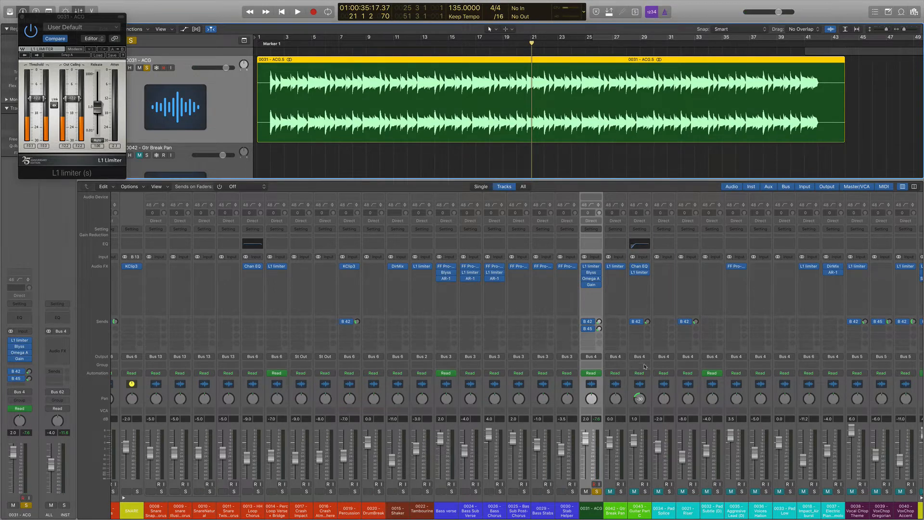
left_click(597, 491)
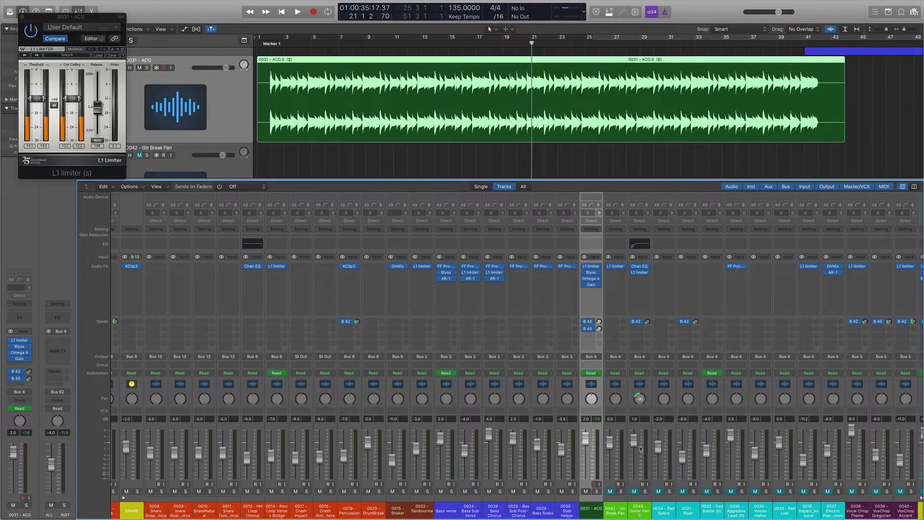
Step: Unmute the tracks from Gtr Break Pan through Electric Piano Tremolo plus VoxChop Gregorian, and play the song from bar 1
scroll(700, 373, "right", 15)
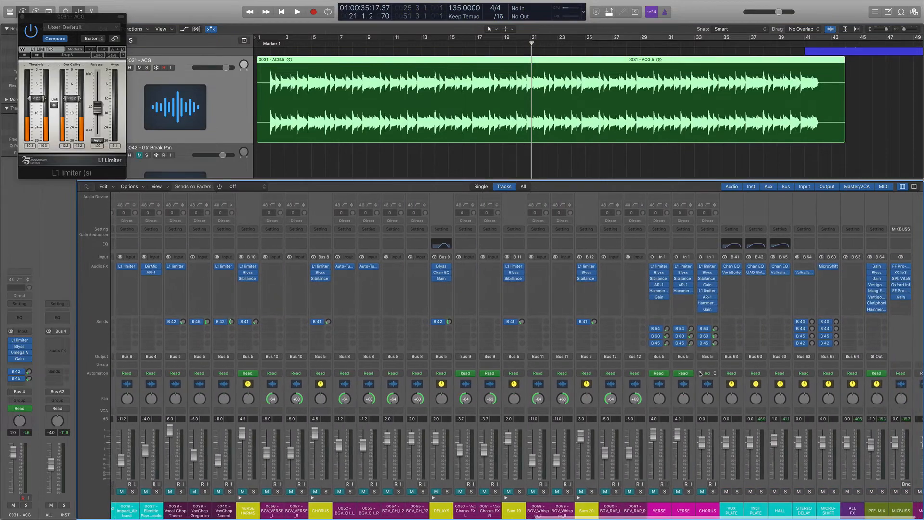
scroll(701, 373, "left", 15)
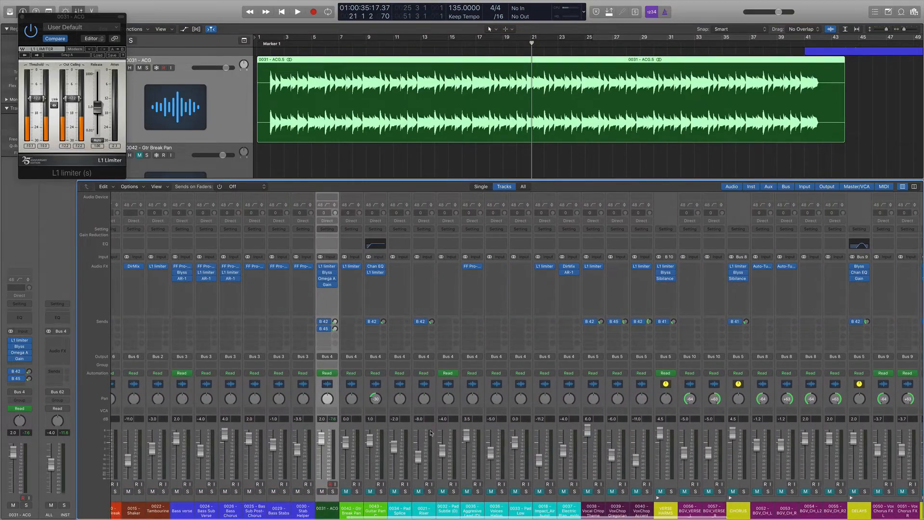
left_click(262, 43)
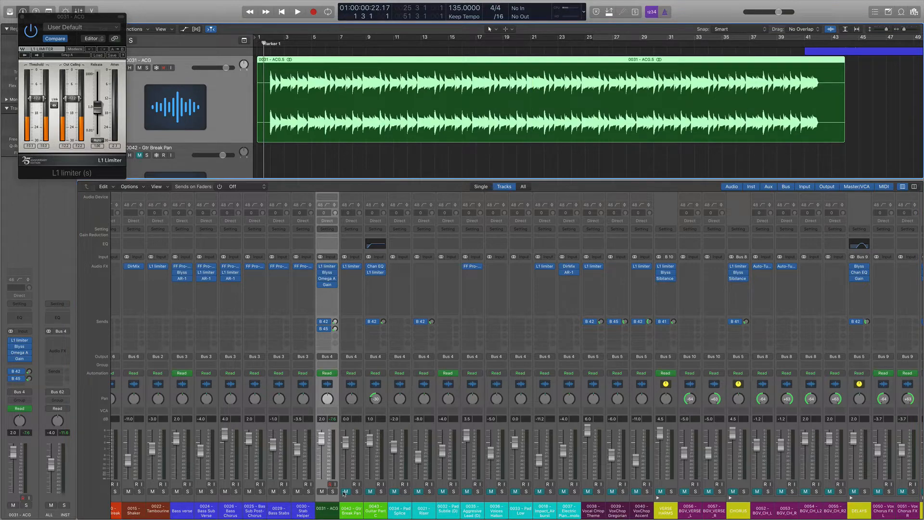
left_click_drag(345, 491, 511, 491)
key("space")
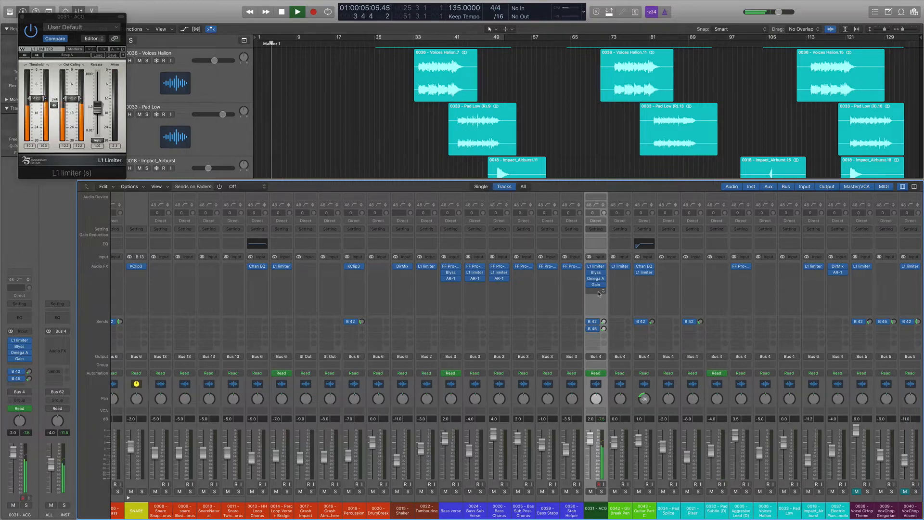
Step: Compare the mix with the ACG track's plug-ins and sends bypassed and enabled, stop playback, and close the L1 limiter window
scroll(644, 305, "right", 5)
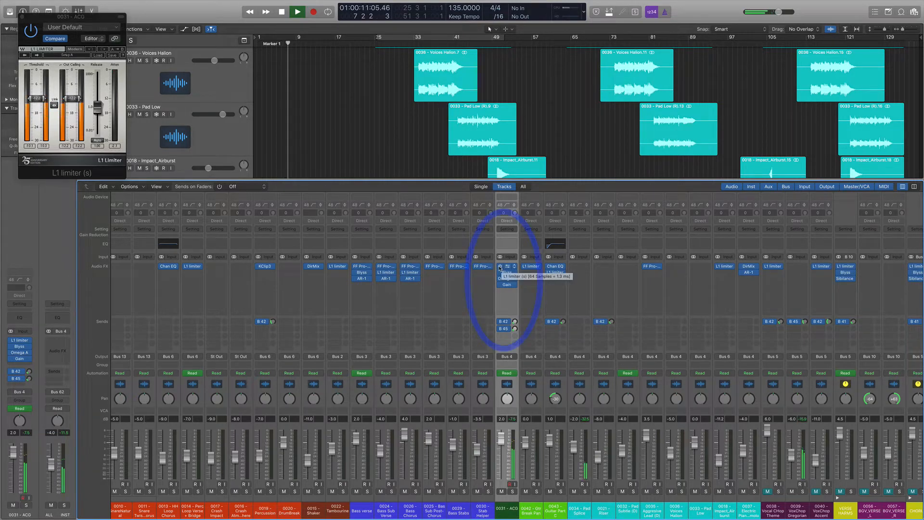
left_click_drag(500, 267, 501, 336)
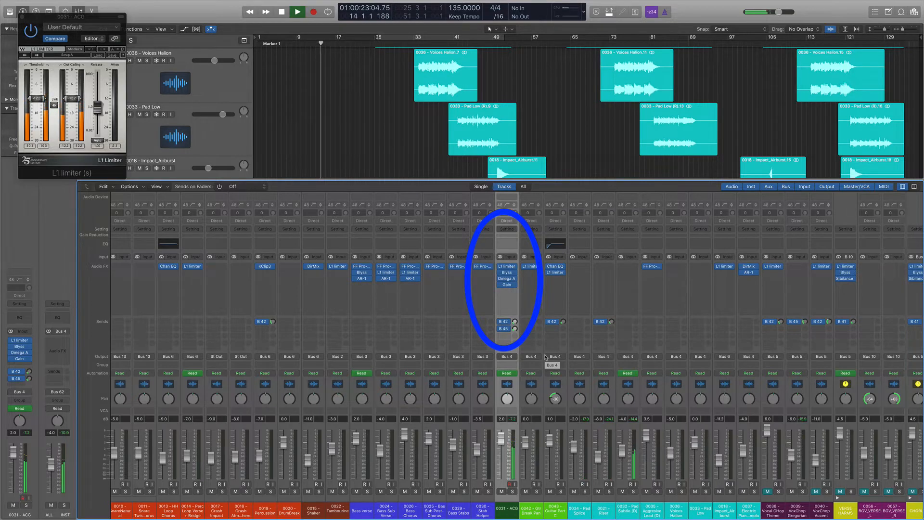
key("space")
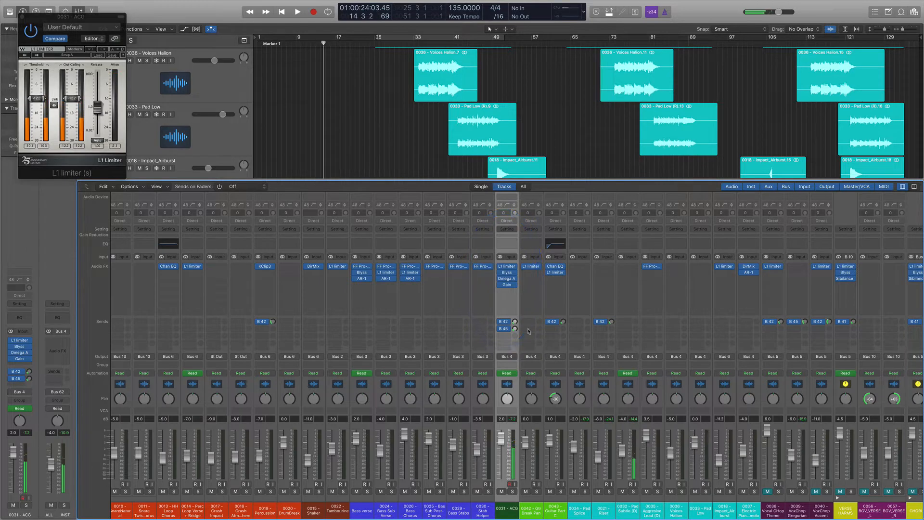
left_click(22, 17)
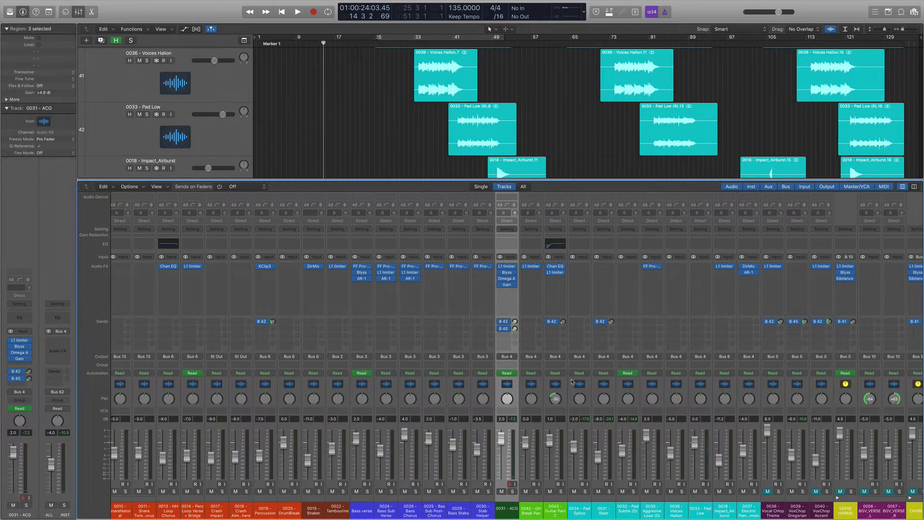
Step: Select the mixer channels from Gtr Break Pan through Electric Piano Tremolo
key("x")
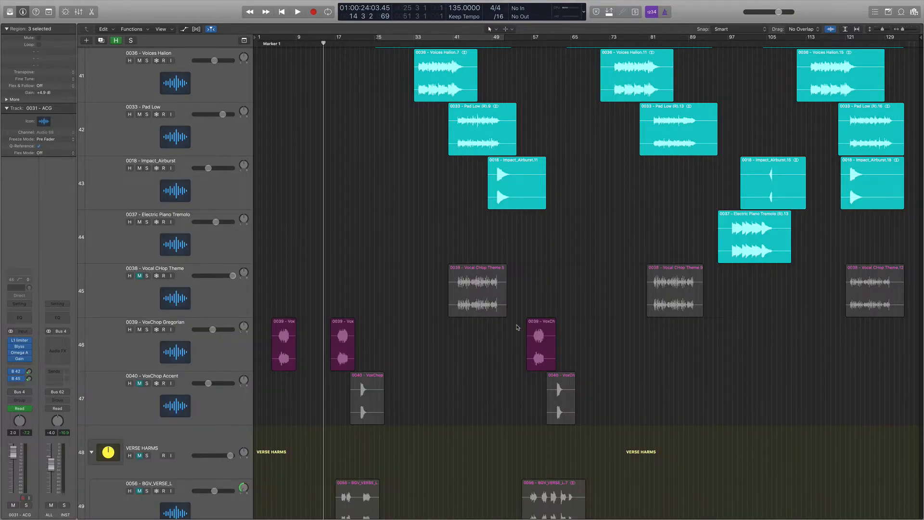
scroll(518, 327, "up", 5)
key("x")
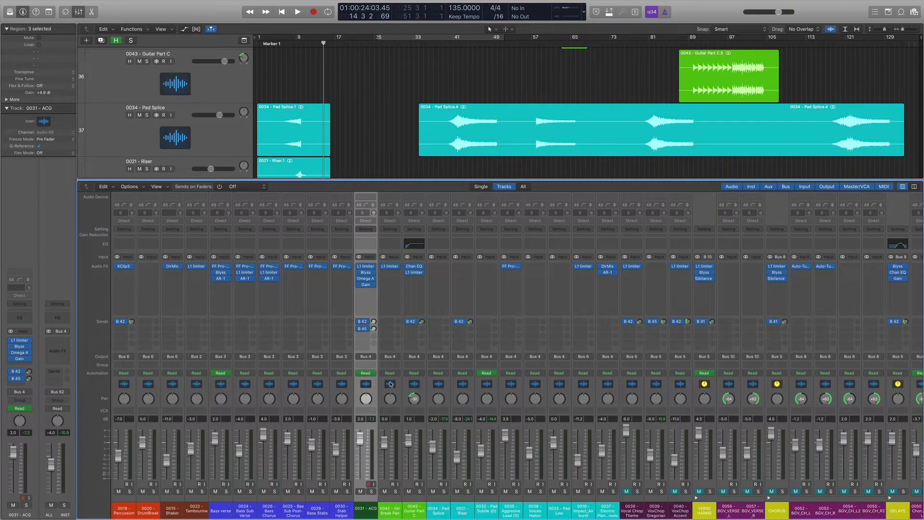
left_click_drag(390, 384, 592, 400)
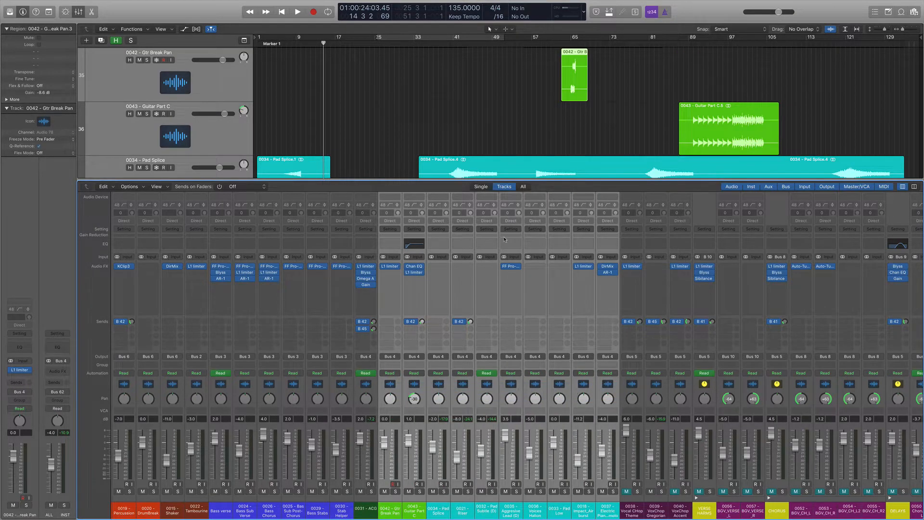
Step: Hide the mixer, solo the selected guitar, pad and effects tracks, and play them from bar 33
scroll(465, 152, "down", 10)
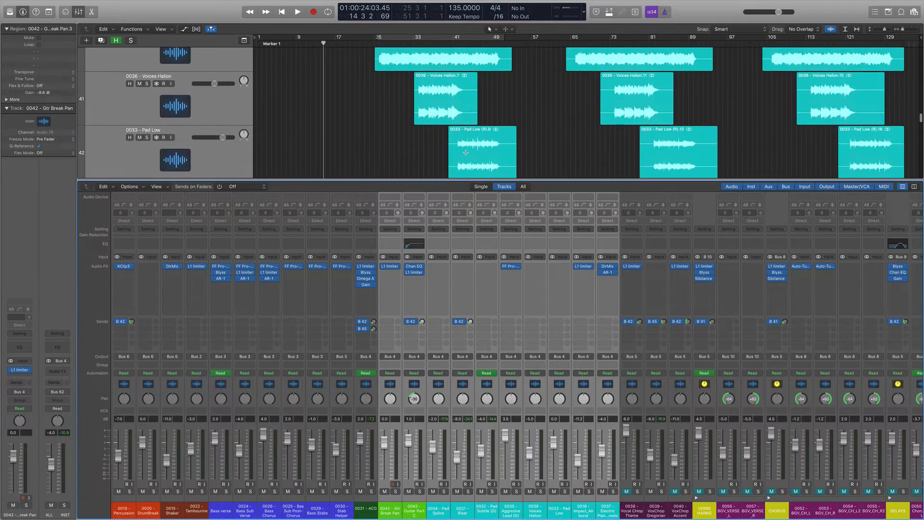
key("x")
scroll(428, 73, "up", 3)
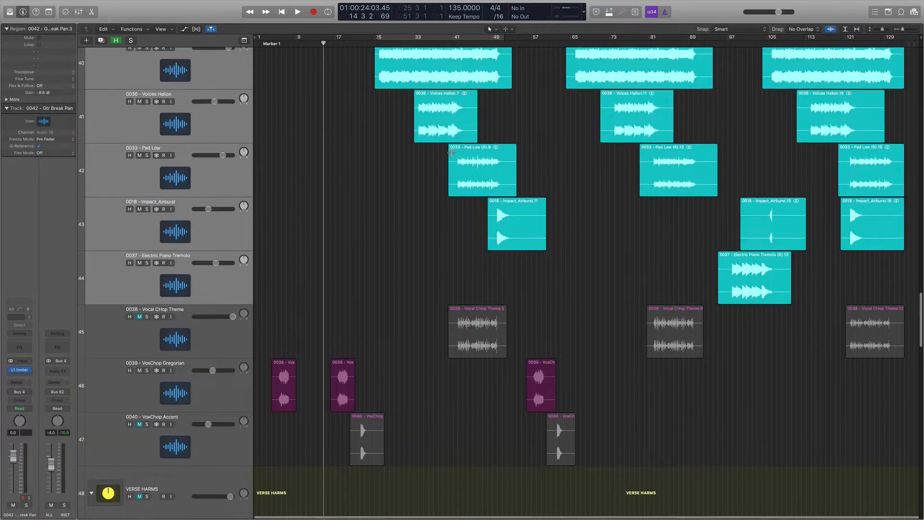
key("alt+period")
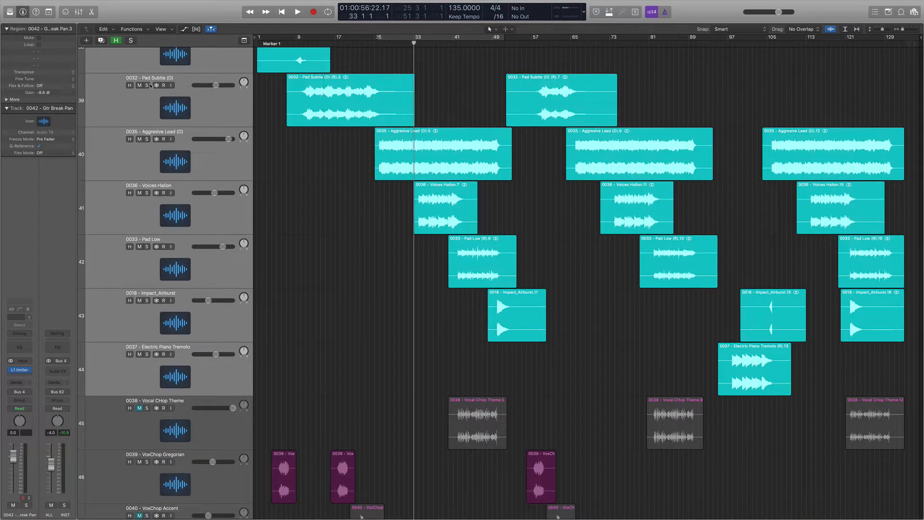
left_click(146, 86)
key("space")
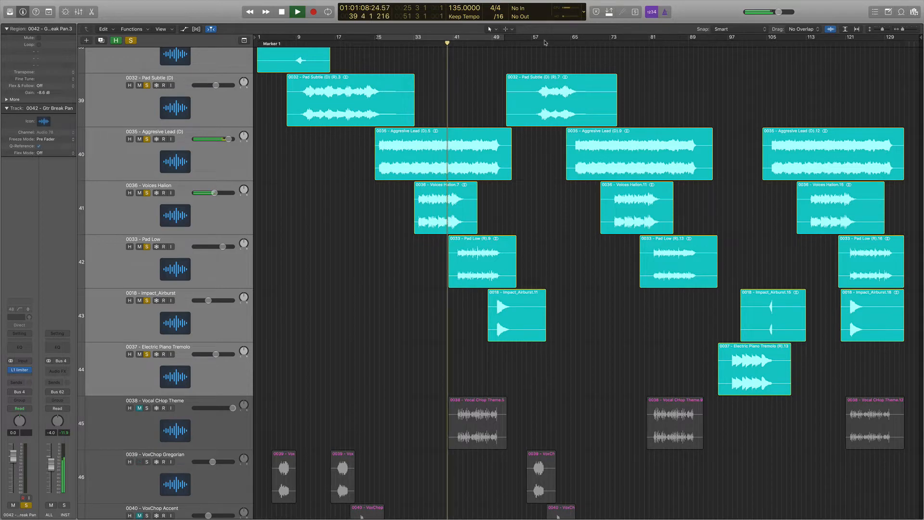
Step: Audition the soloed guitar, pad and effects tracks from about bars 60 and 84, and stop playback with the mixer shown
left_click(550, 43)
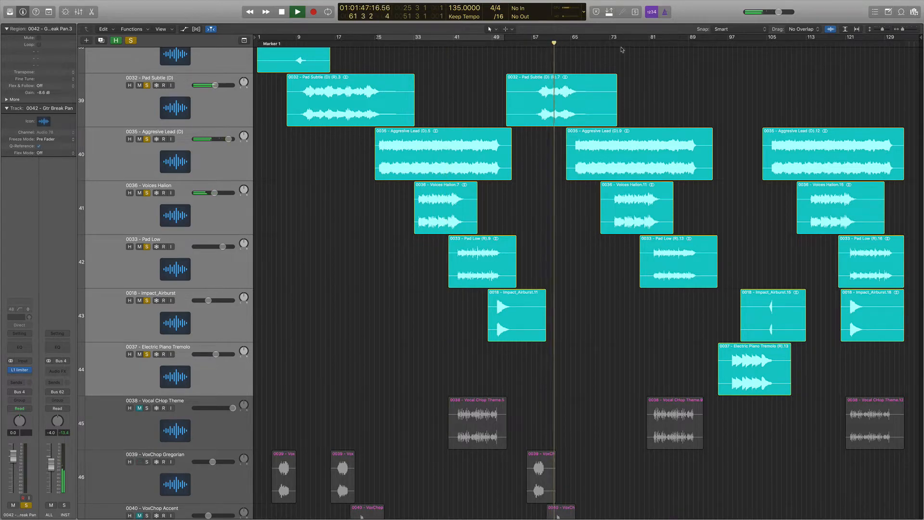
left_click(666, 44)
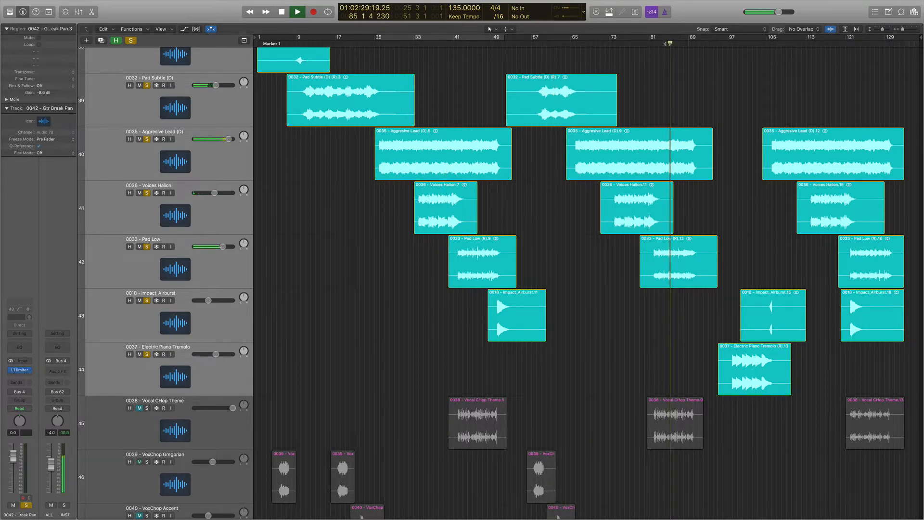
key("x")
key("space")
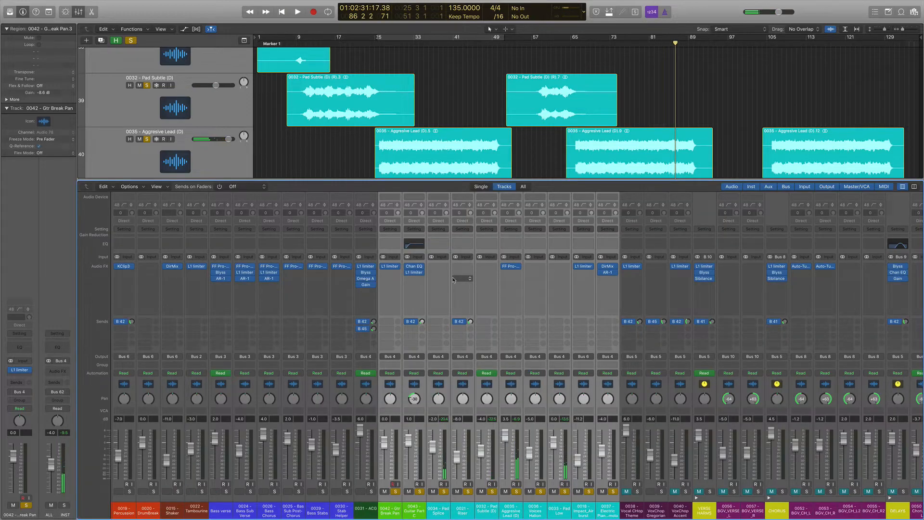
Step: Open the L1 limiter on Gtr Break Pan and solo only the Guitar Part C channel
left_click(390, 267)
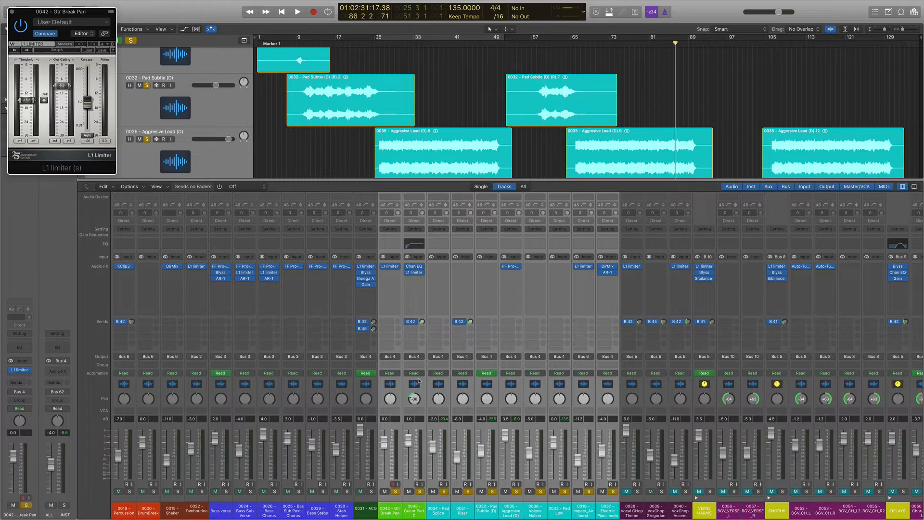
left_click(418, 453)
left_click(420, 491)
left_click(420, 492, "alt")
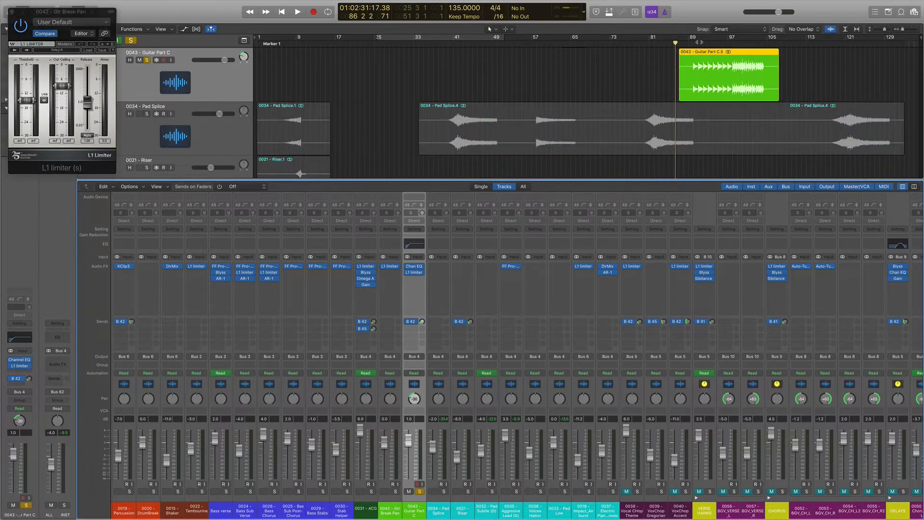
Step: Move the playhead to bar 91, inspect Guitar Part C's Channel EQ, and unsolo the track
left_click(698, 43)
left_click(415, 267)
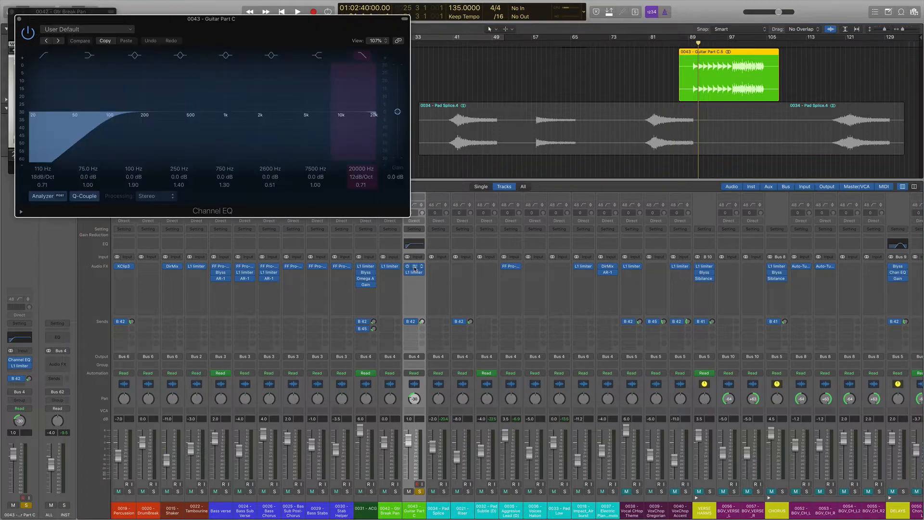
left_click(414, 267)
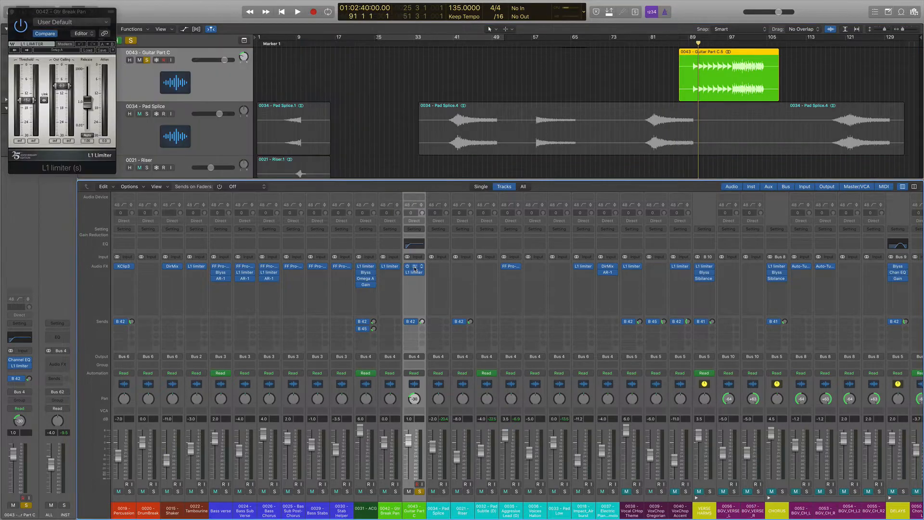
left_click(420, 492)
left_click(599, 378)
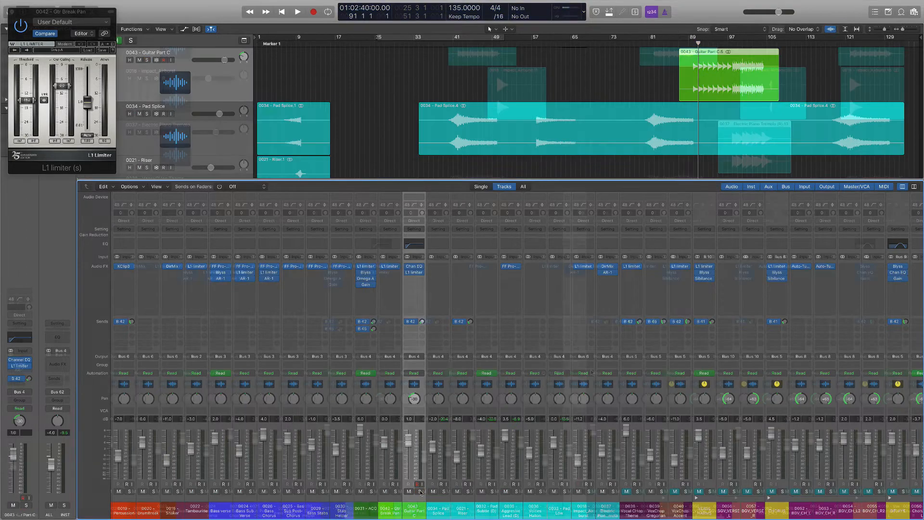
Step: Play the verse vocal from bar 9, solo its VERSE channel in the mixer, and turn cycling off
scroll(592, 373, "right", 6)
scroll(592, 373, "right", 3)
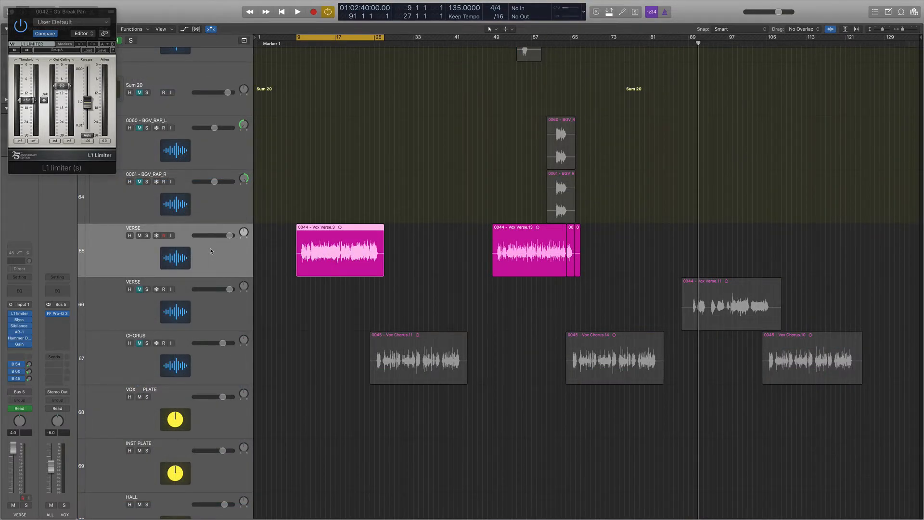
key("space")
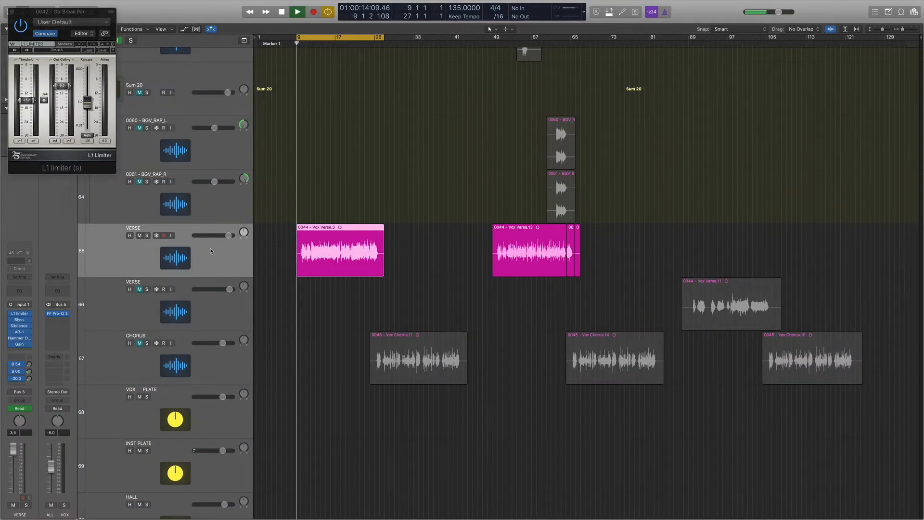
key("x")
scroll(481, 296, "right", 6)
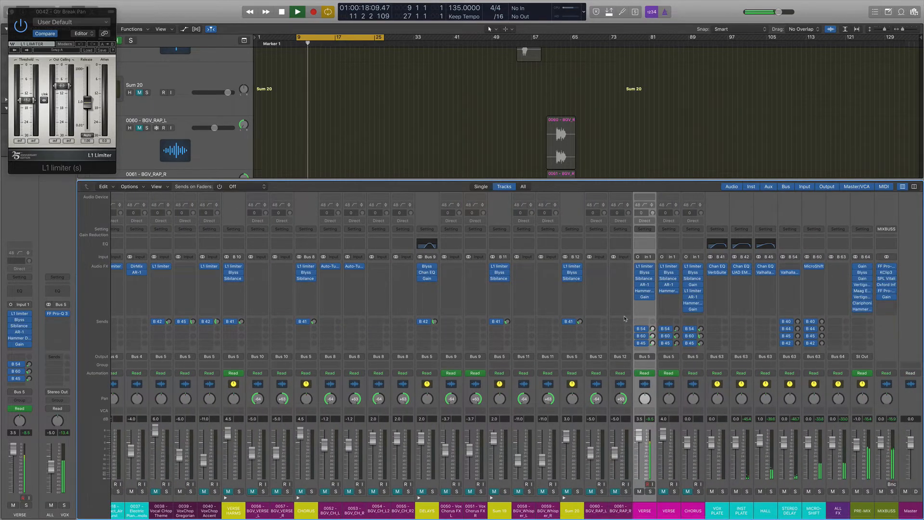
left_click(651, 492)
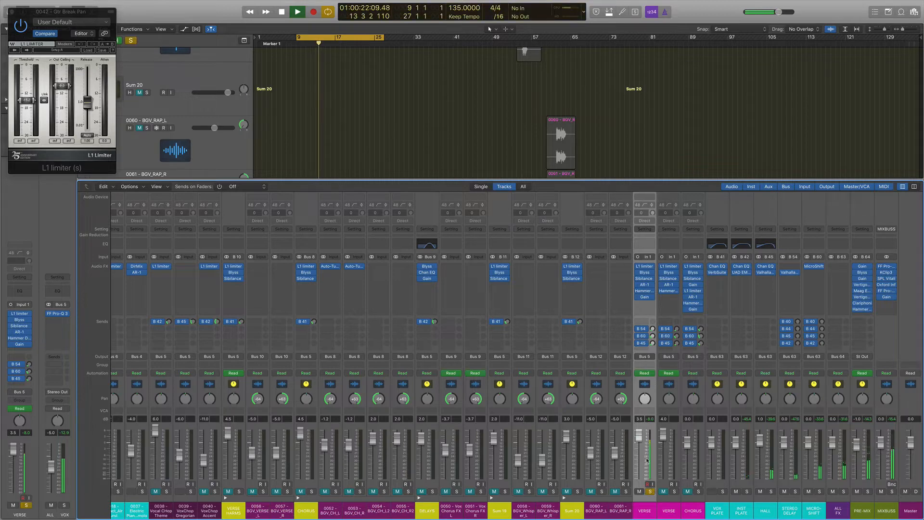
key("c")
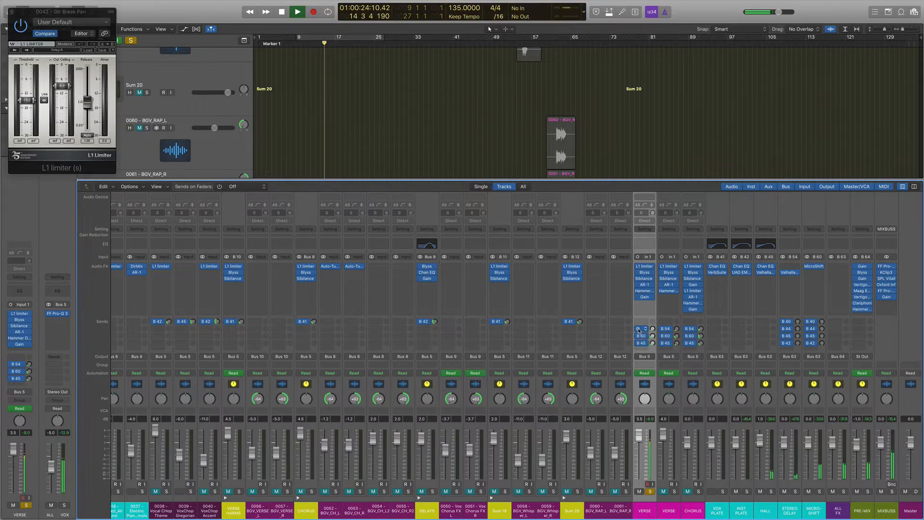
Step: Compare the soloed VERSE vocal with its sends bypassed and enabled, and stop playback
key("space")
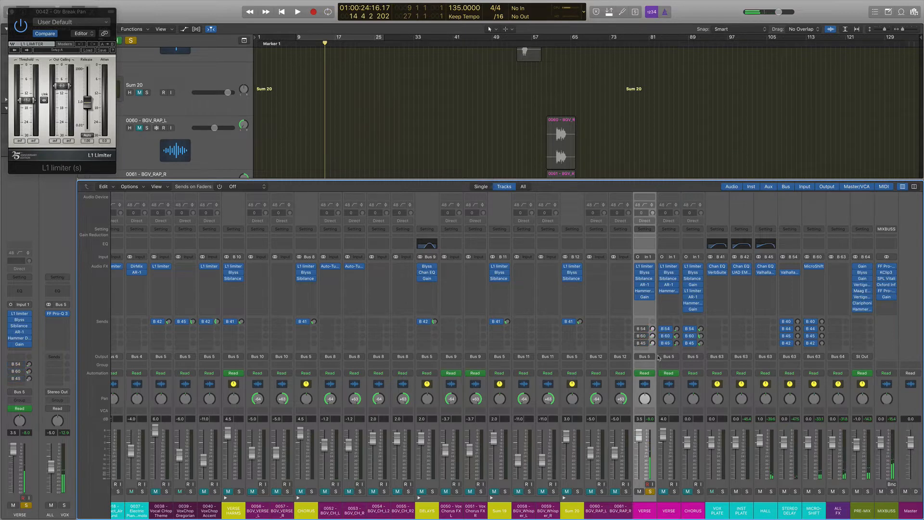
key("space")
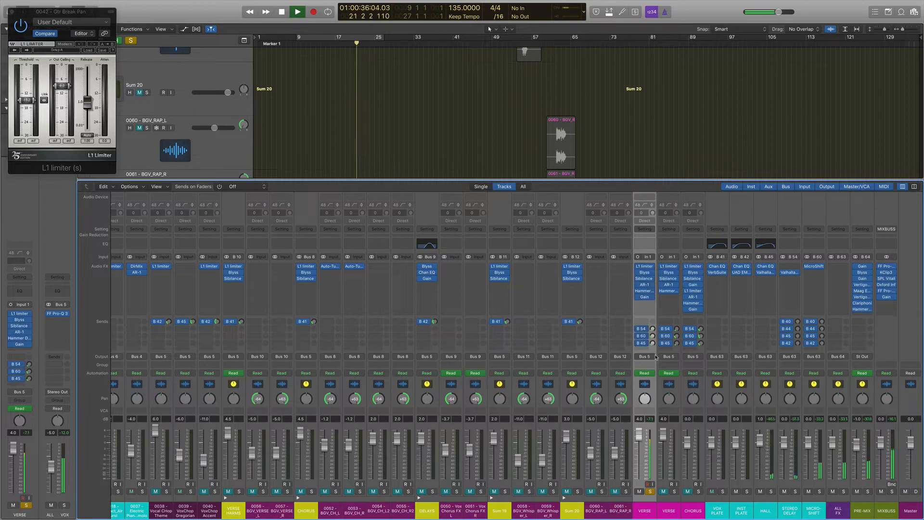
key("space")
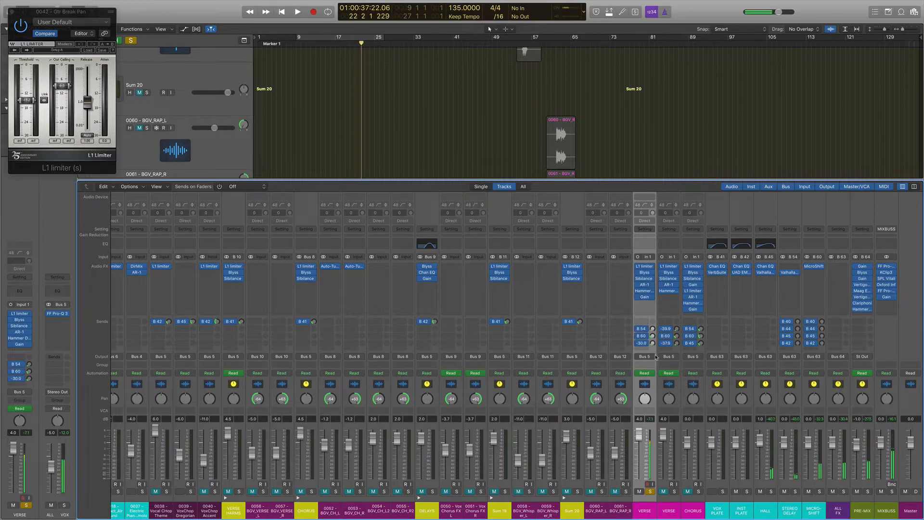
Step: Close the L1 limiter window, turn on the cycle range over bars 9 to 27, and check the VERSE channel's Gain plug-in
left_click(12, 11)
left_click(352, 38)
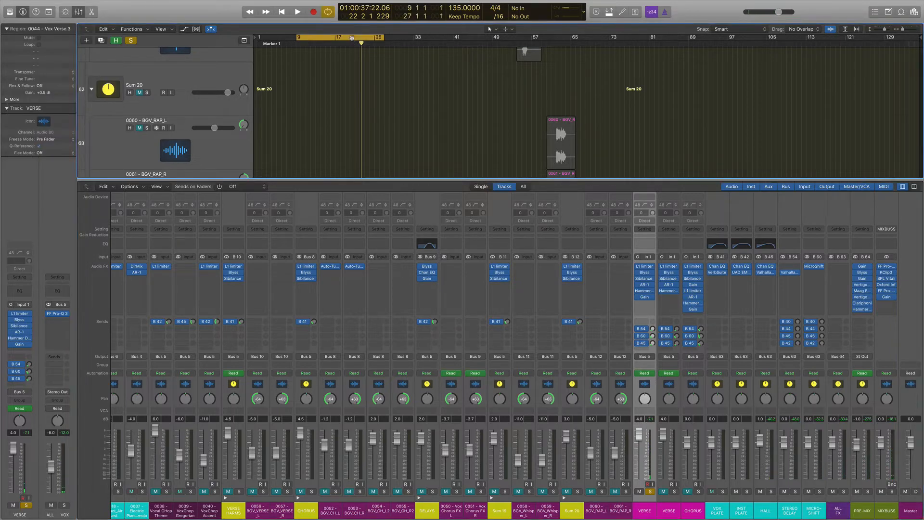
left_click(645, 296)
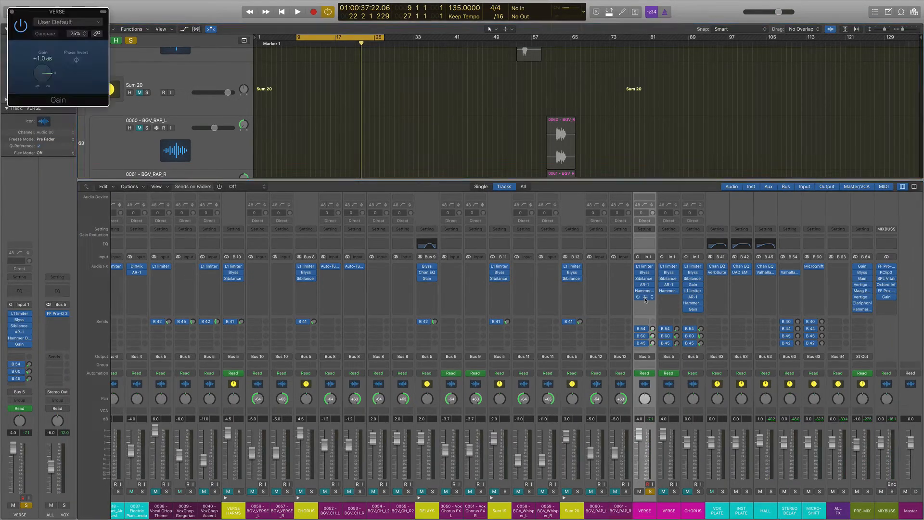
left_click(645, 297)
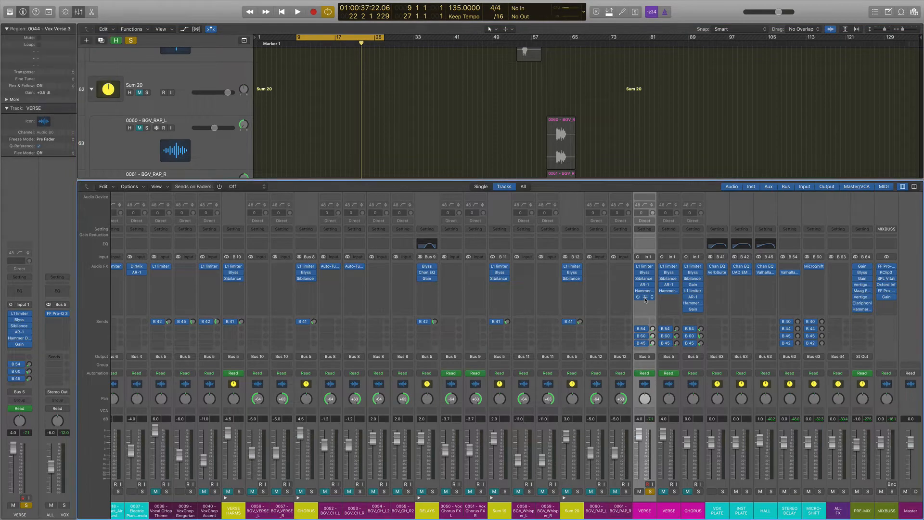
Step: Inspect the VERSE channel's L1 limiter, Blyss, Sibilance, AR-1 and Hammer DSP plug-ins, and close all windows except the L1 limiter
left_click(645, 267)
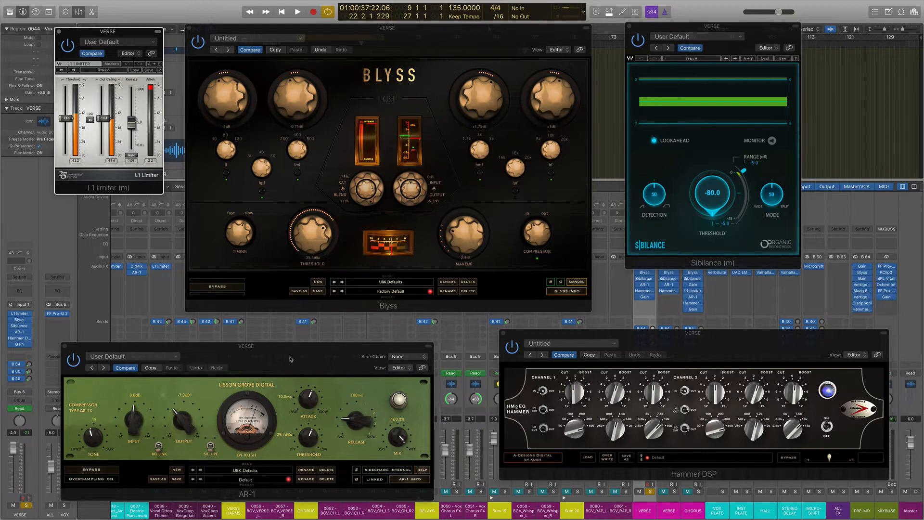
left_click_drag(291, 358, 291, 344)
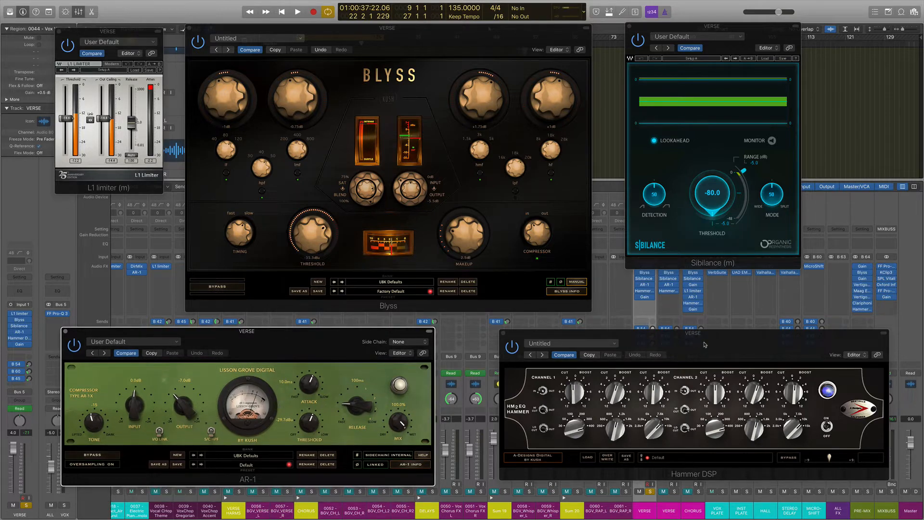
left_click(66, 331, "alt")
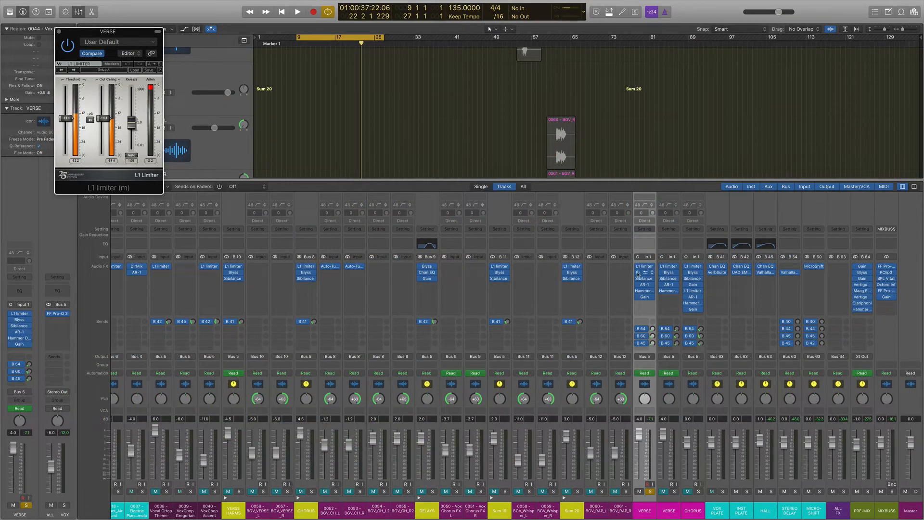
Step: Audition the verse vocal from bar 9 with Blyss, Sibilance, AR-1 and Hammer DSP bypassed, and stop playback
key("space")
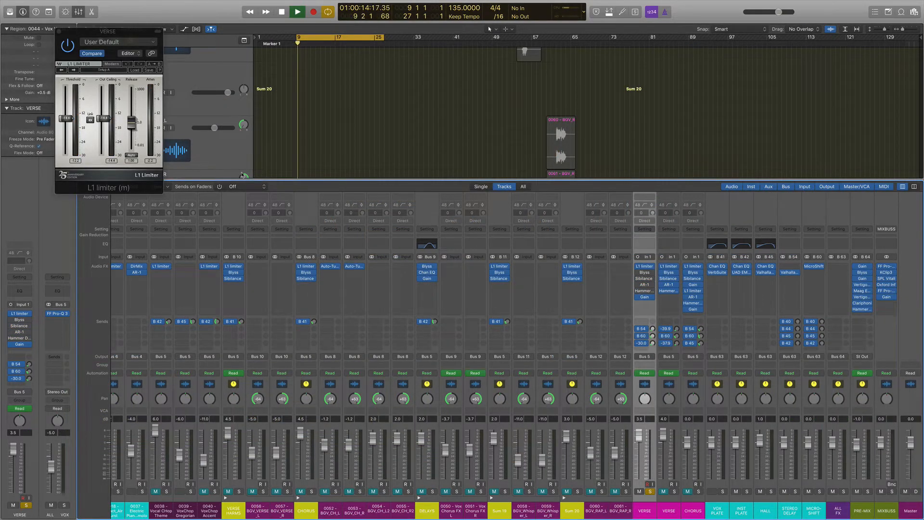
left_click(646, 384)
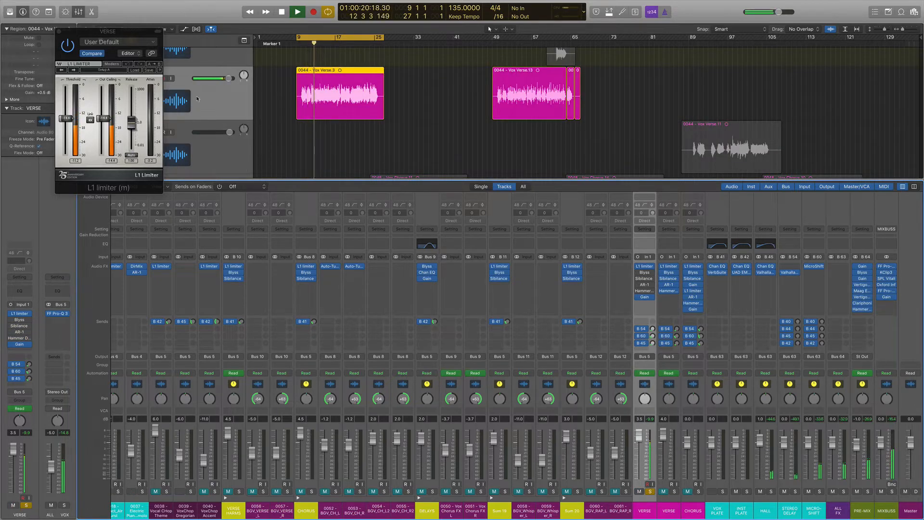
key("space")
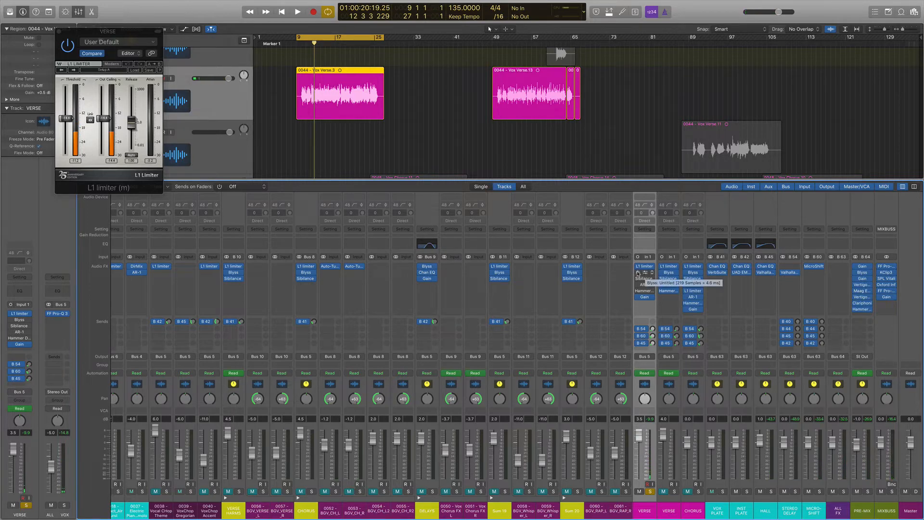
Step: Deselect the verse vocal region and open the Blyss plug-in enabled on the VERSE channel
left_click(410, 82)
key("super+Right")
key("super+Right")
key("super+Right")
key("super+Right")
key("super+Right")
key("super+Right")
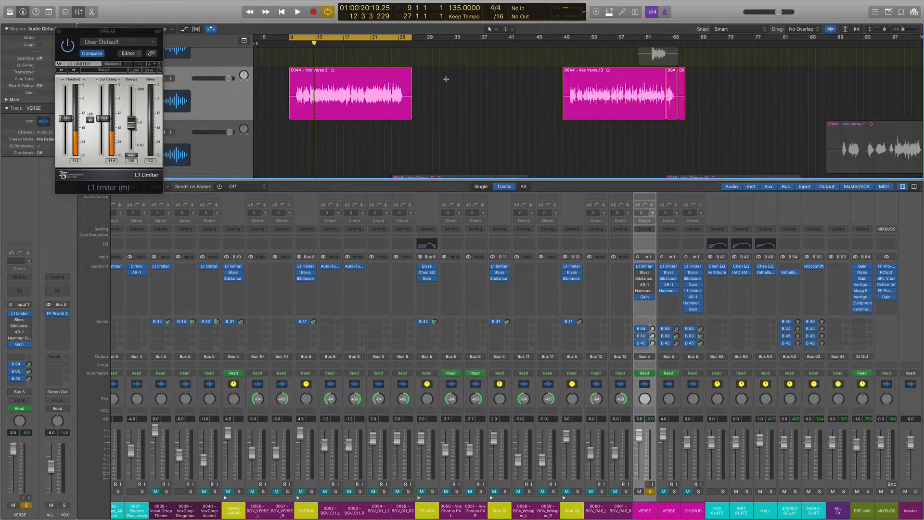
scroll(466, 83, "left", 3)
scroll(466, 84, "left", 4)
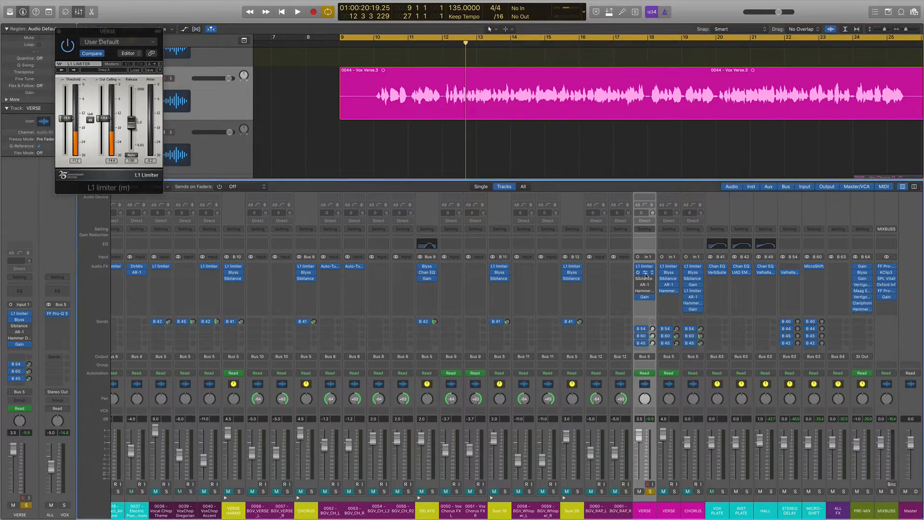
left_click(645, 277)
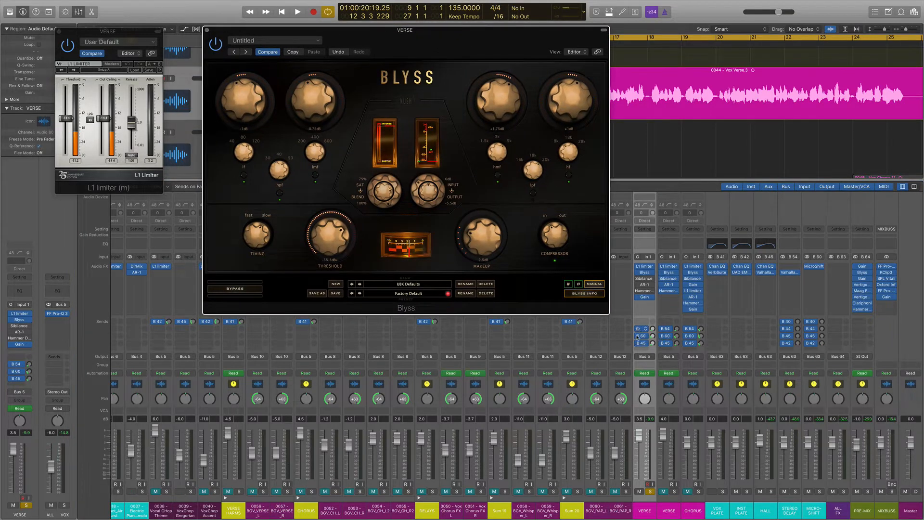
Step: Compare the verse vocal with Blyss bypassed and engaged during playback from bar 12, and stop
left_click(237, 291)
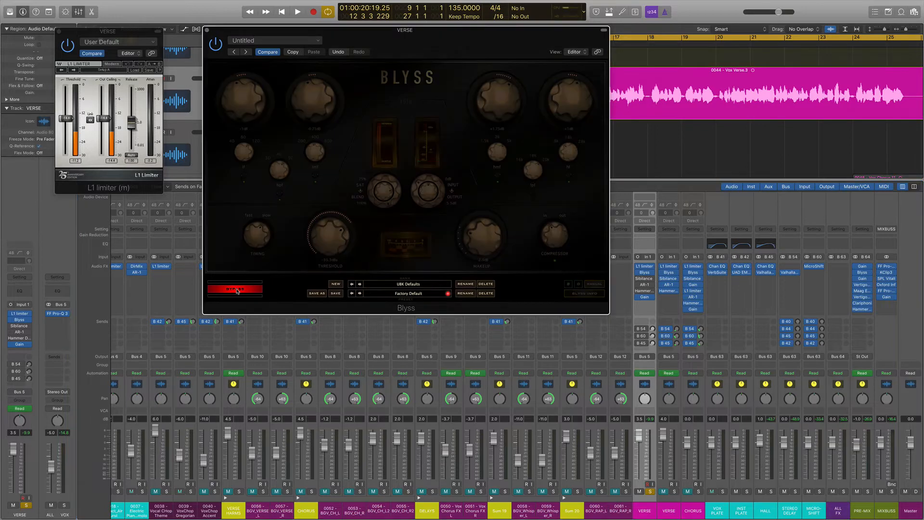
key("space")
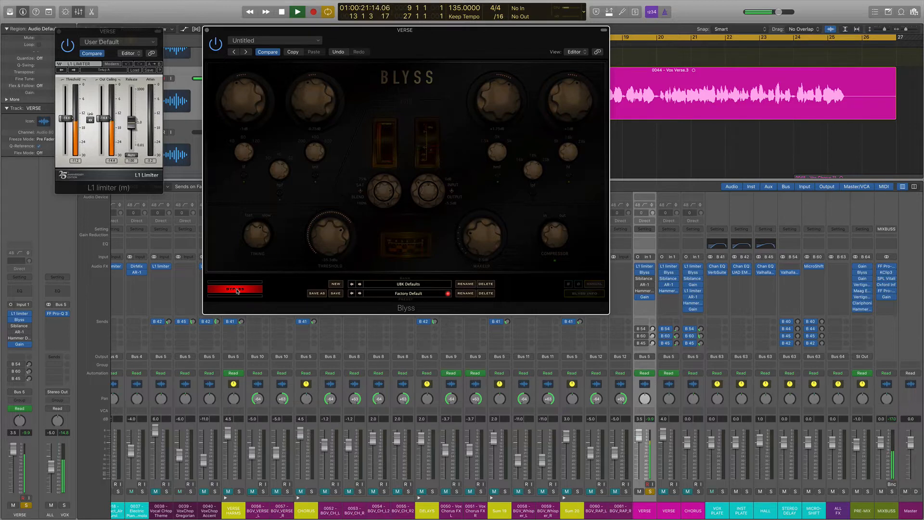
left_click(234, 289)
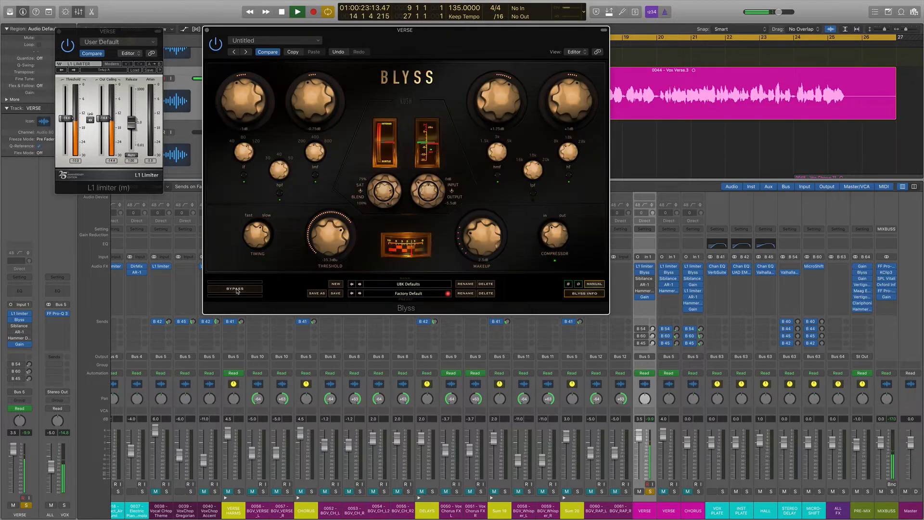
key("space")
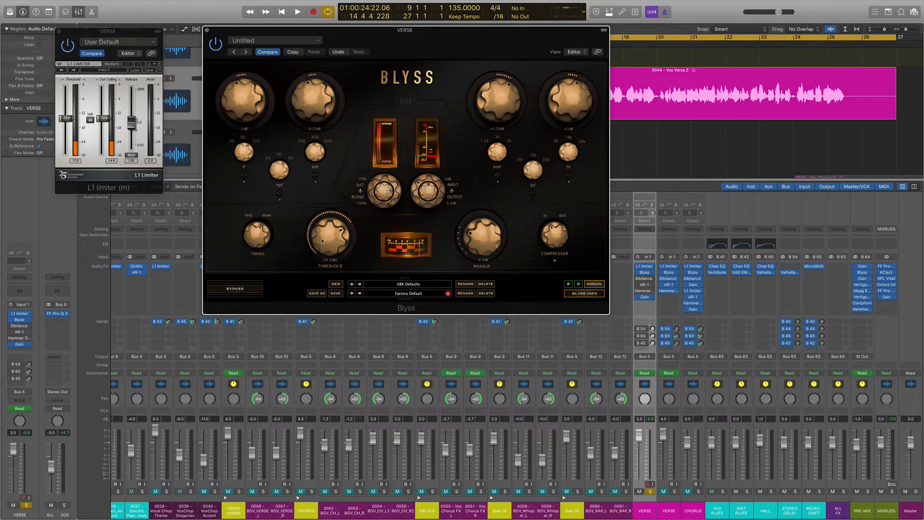
Step: Replay the verse vocal passage with Blyss engaged and its sends bypassed, watching the saturation, output and compression meters
key("space")
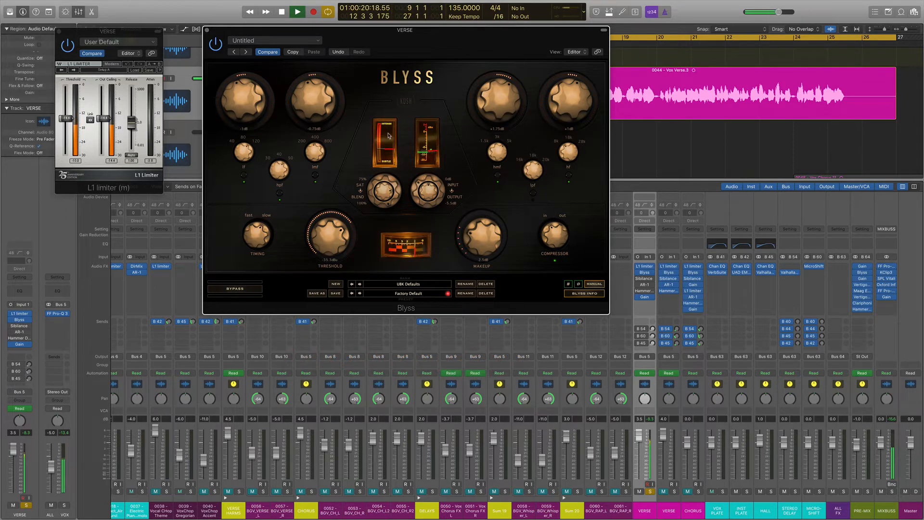
key("space")
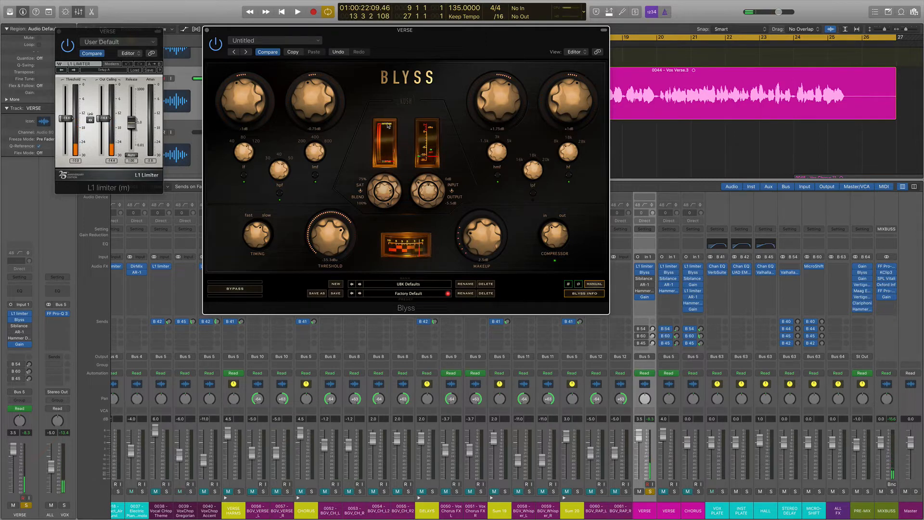
key("space")
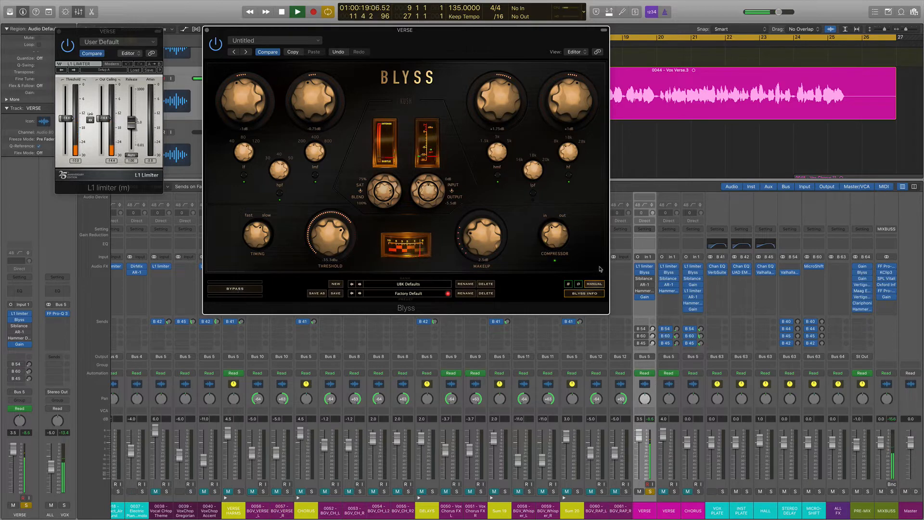
Step: Compare the verse vocal with Blyss's internal bypass on and off during playback, leaving Blyss engaged, and stop
left_click(236, 289)
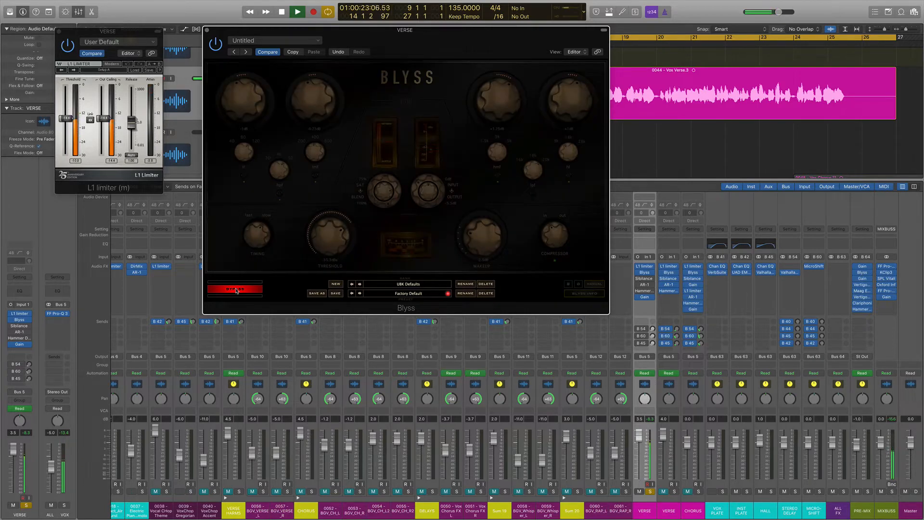
left_click(236, 289)
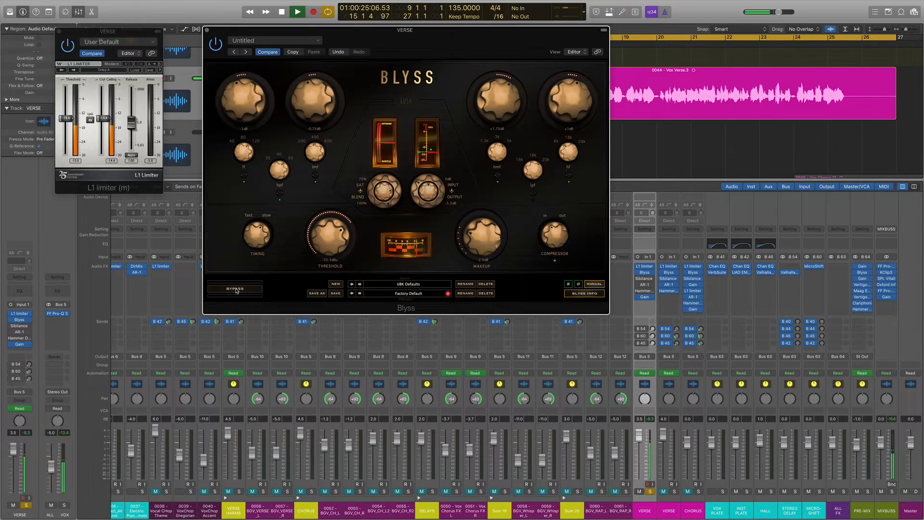
key("space")
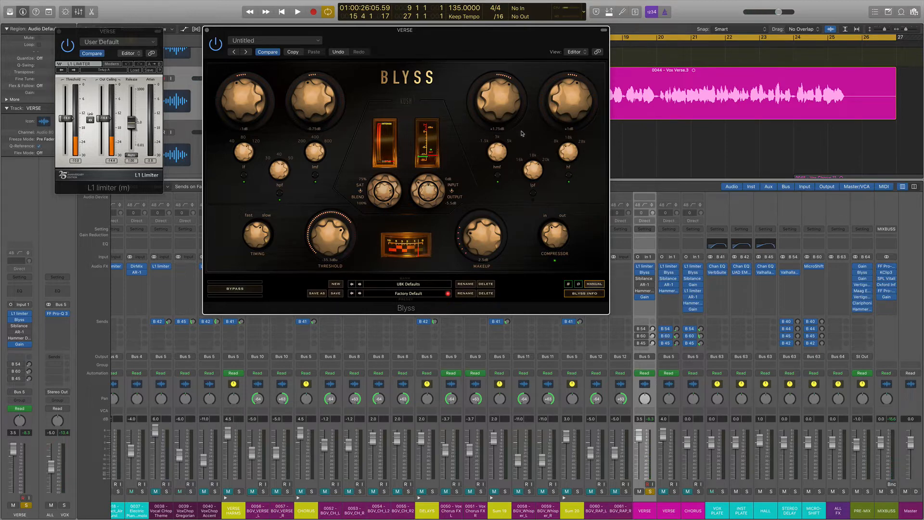
Step: Engage and open Sibilance, AR-1 and Hammer DSP on the VERSE channel while auditioning the soloed vocal, and stop playback
left_click(638, 279)
left_click(645, 279)
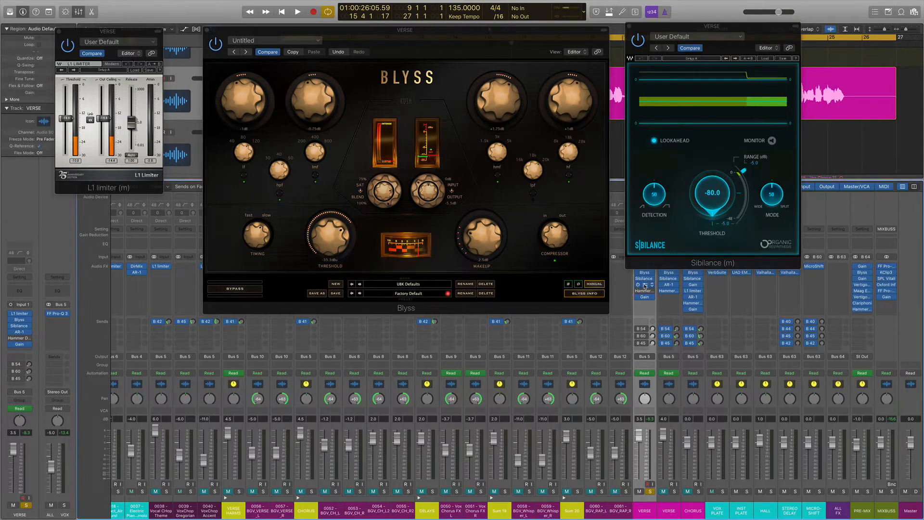
left_click(645, 284)
key("space")
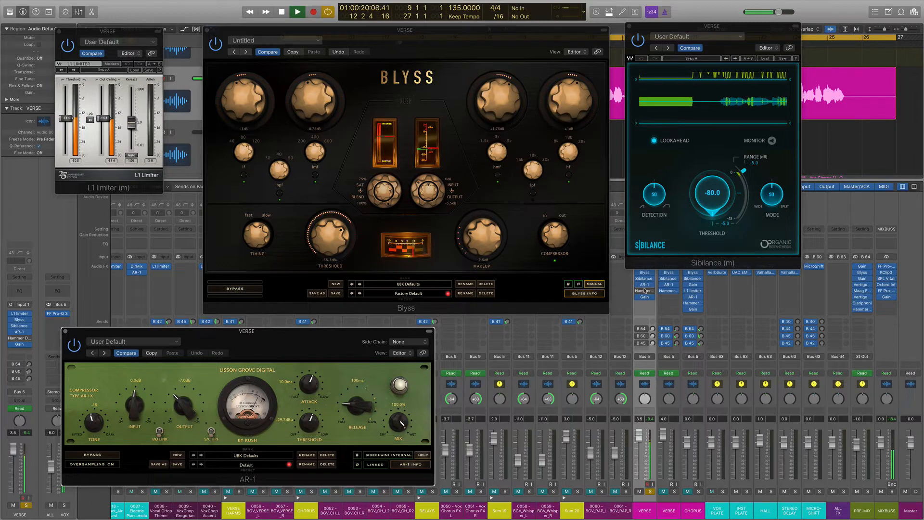
left_click(645, 291)
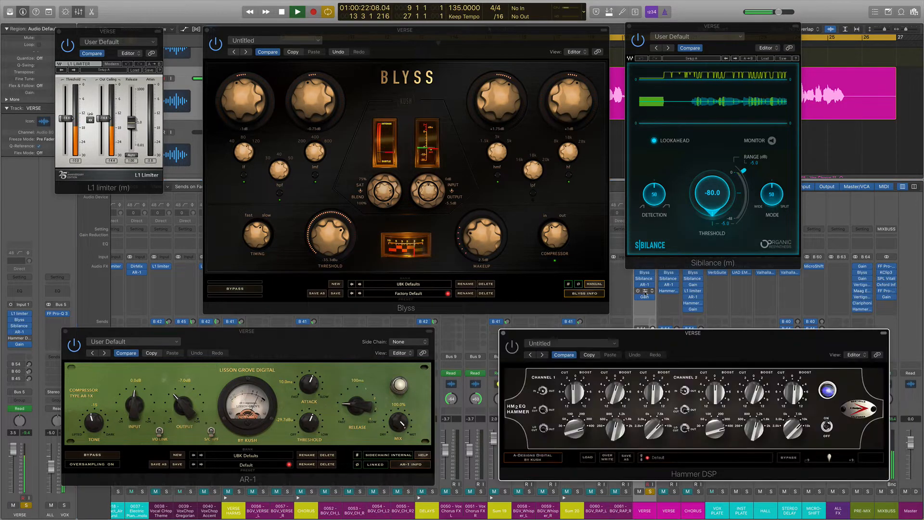
key("space")
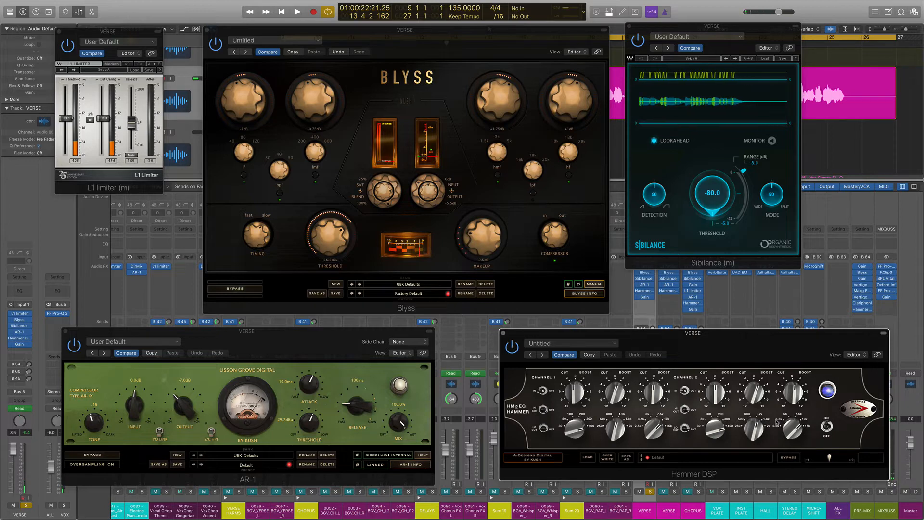
Step: Compare the soloed verse vocal with Hammer DSP bypassed and engaged during playback, and stop
left_click(789, 458)
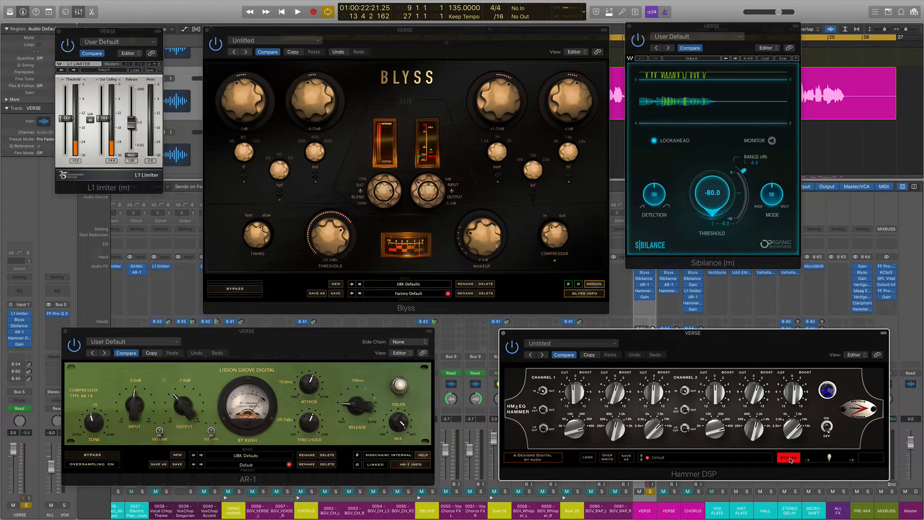
key("space")
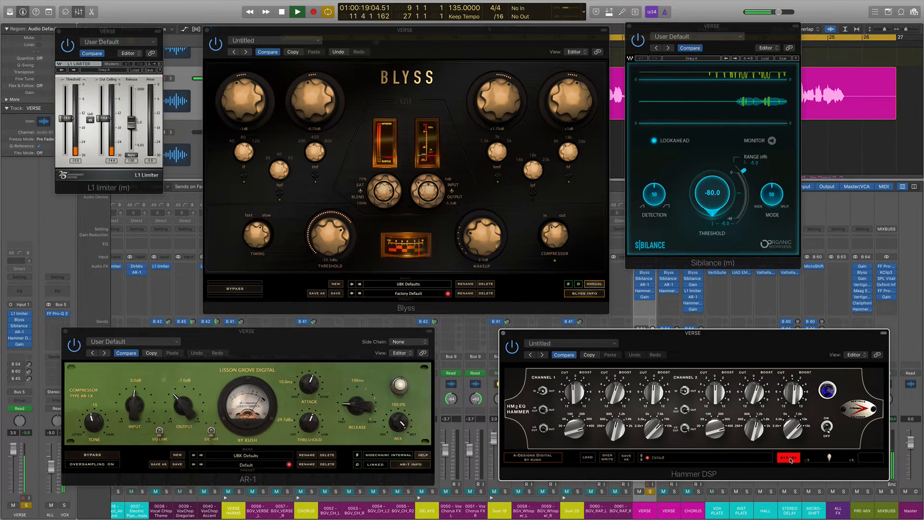
left_click(790, 458)
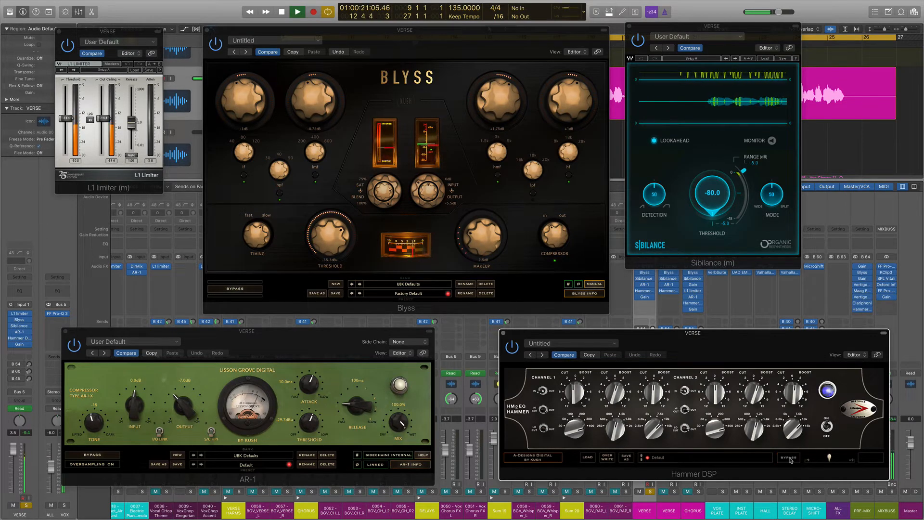
key("space")
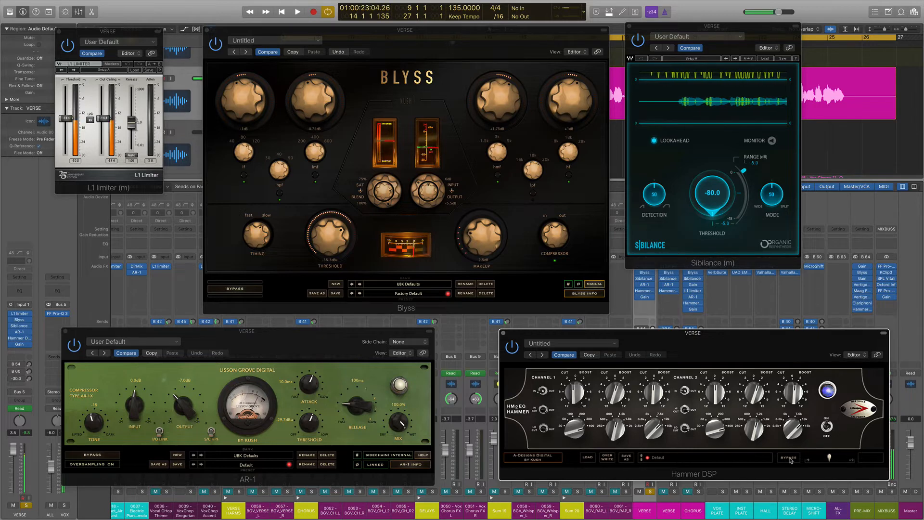
Step: Unsolo the verse vocal and re-enable its sends to buses 54, 60 and 45, moving the Hammer DSP window clear of them
left_click(651, 491)
left_click_drag(743, 361, 708, 385)
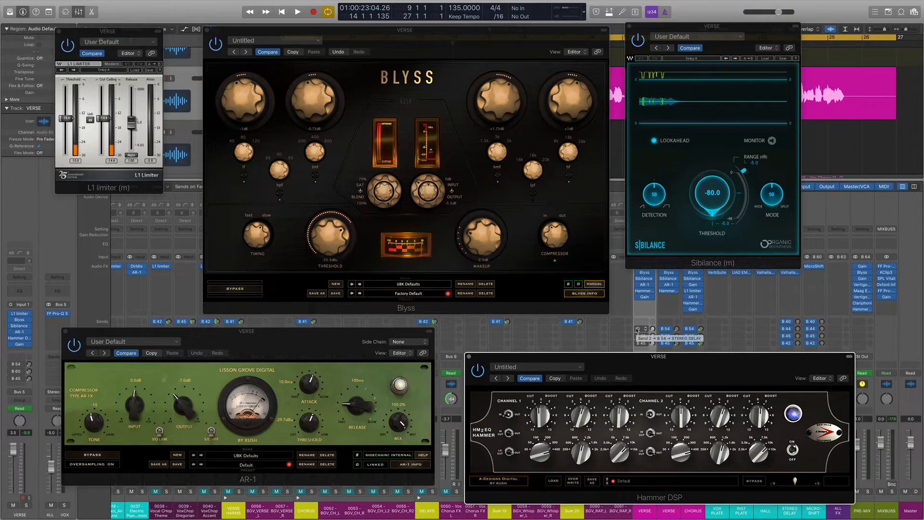
left_click_drag(637, 330, 637, 344)
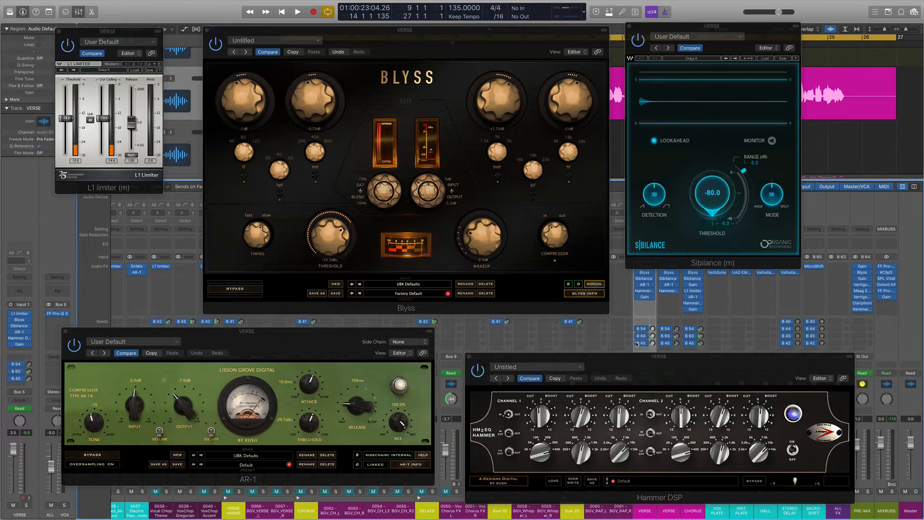
left_click_drag(684, 370, 699, 348)
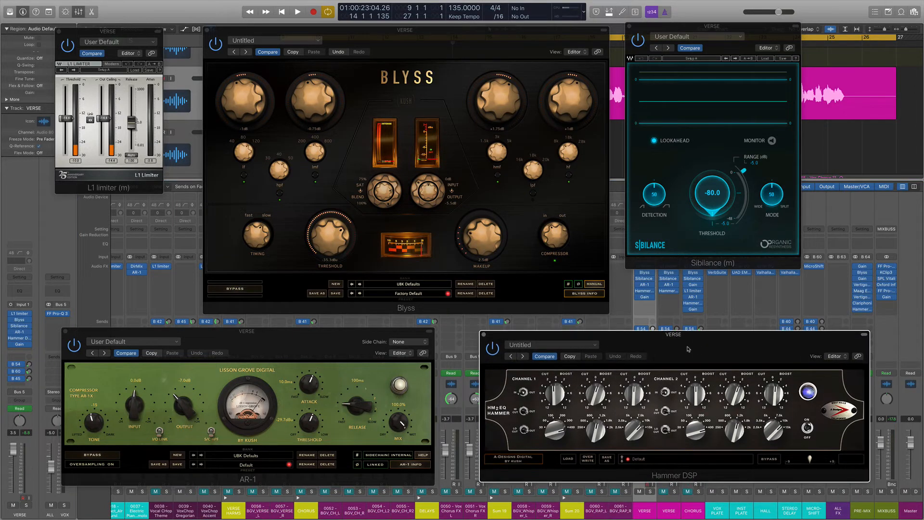
Step: Audition the verse vocal in the full mix, switching Blyss and Hammer DSP off and on for comparison, and stop playback
left_click(493, 347)
left_click(214, 45)
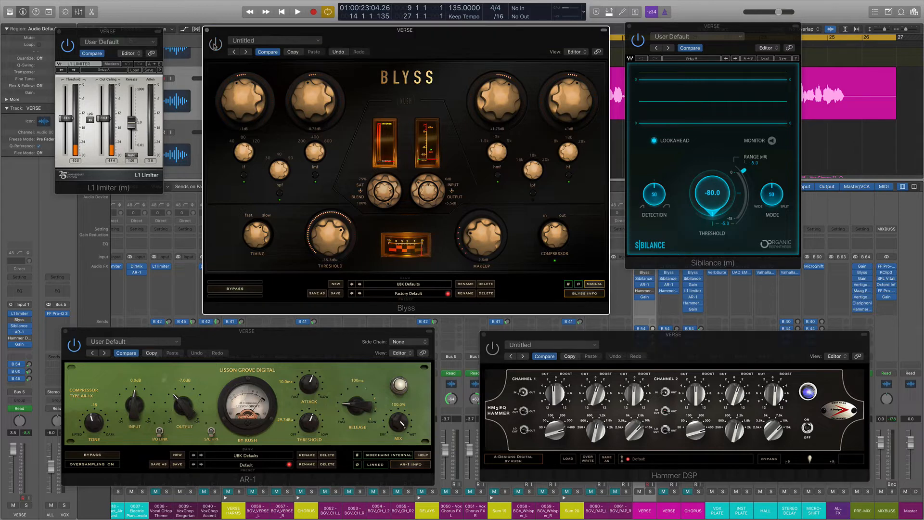
key("space")
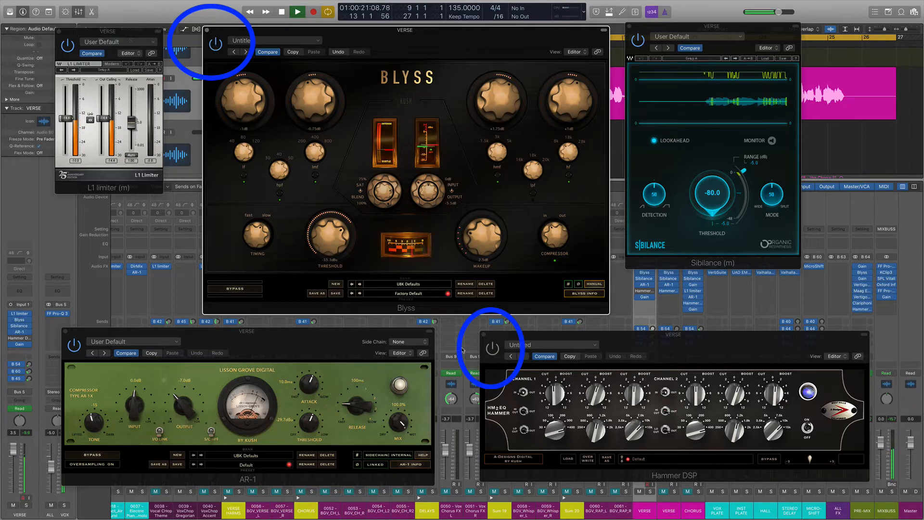
left_click(492, 350)
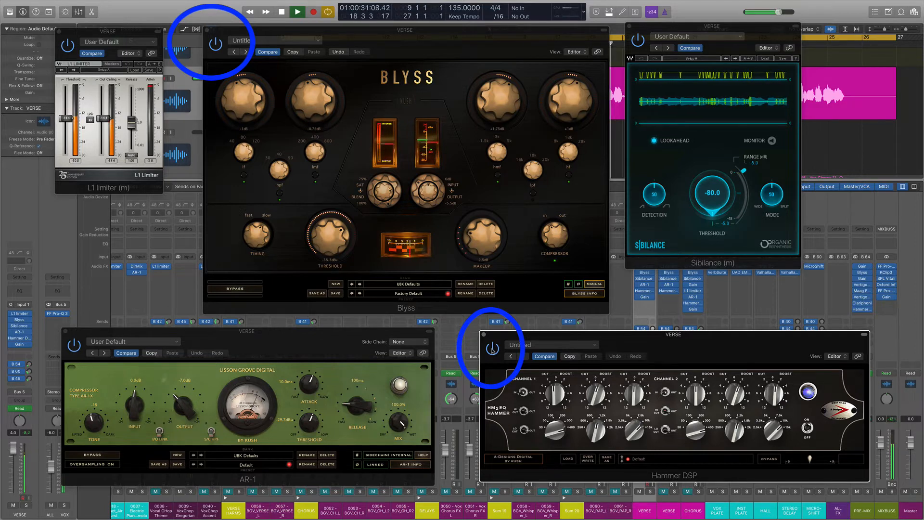
left_click(217, 48)
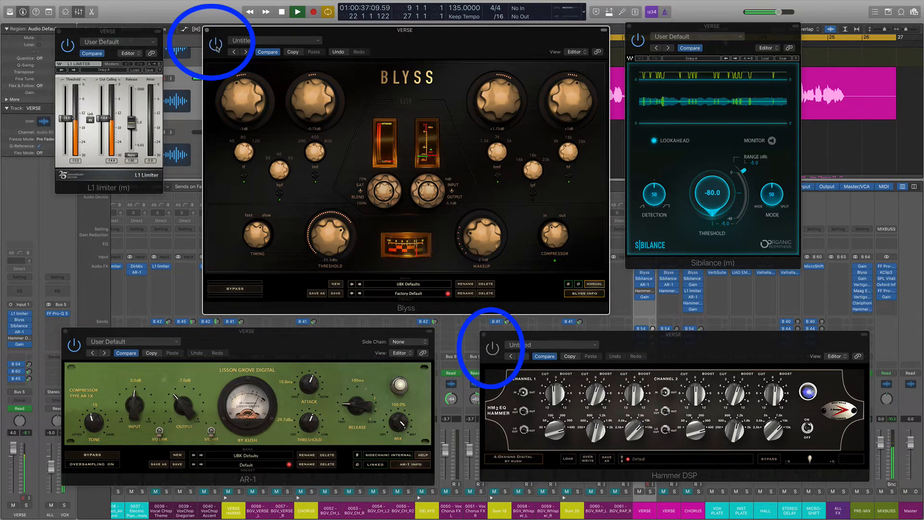
left_click(492, 349)
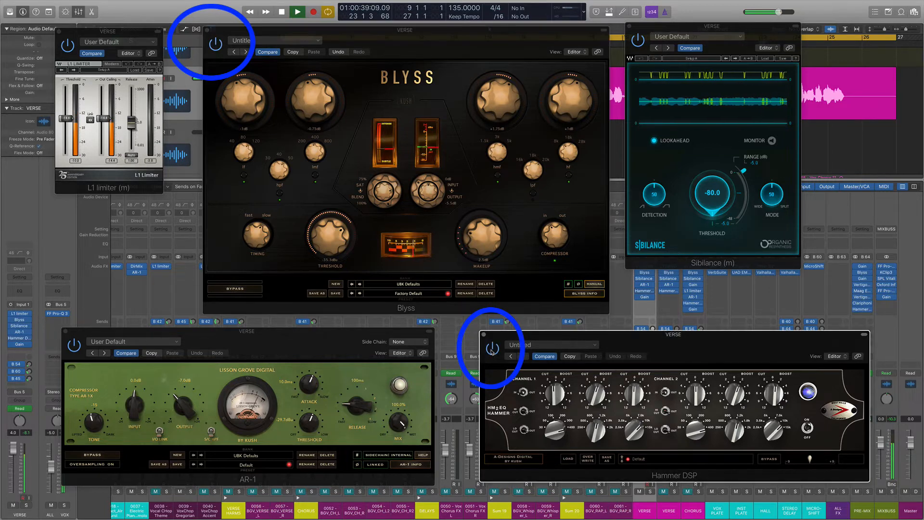
key("space")
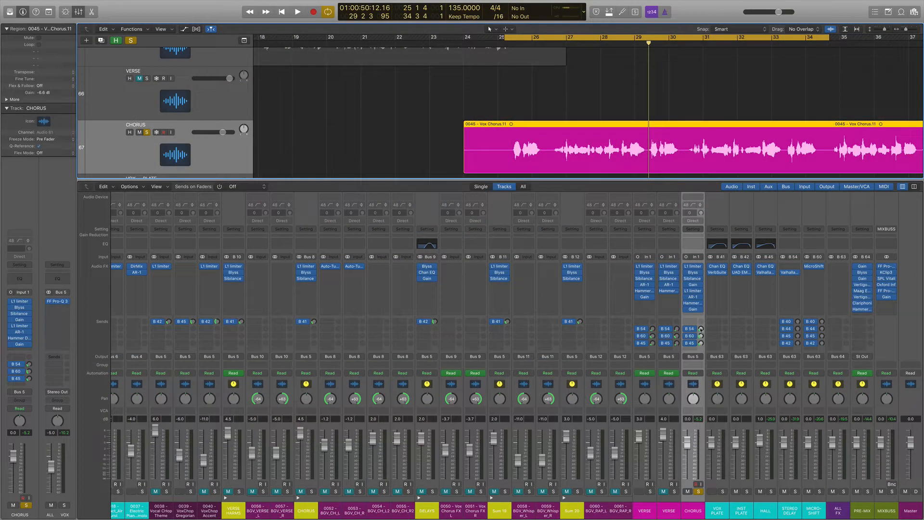
Step: Inspect the Gain plug-in that follows Sibilance on the CHORUS channel and close it
left_click_drag(687, 289, 688, 288)
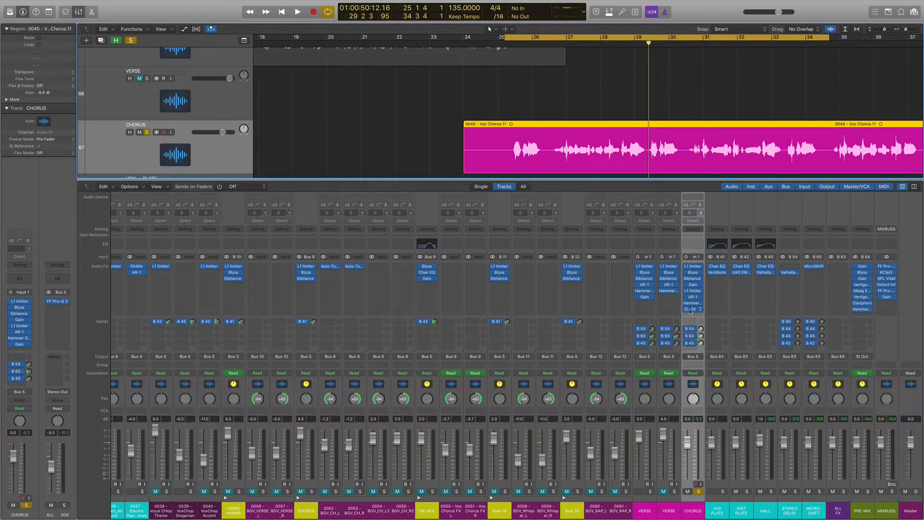
left_click(693, 285)
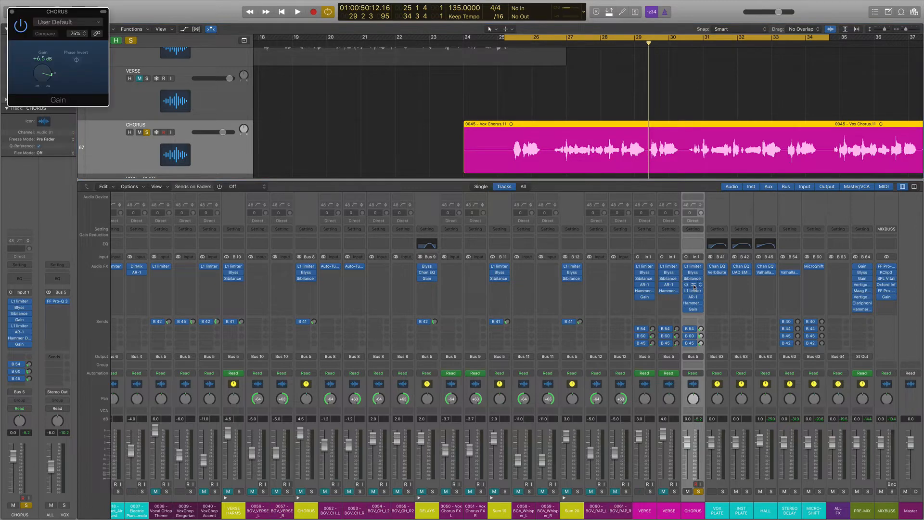
left_click(694, 286)
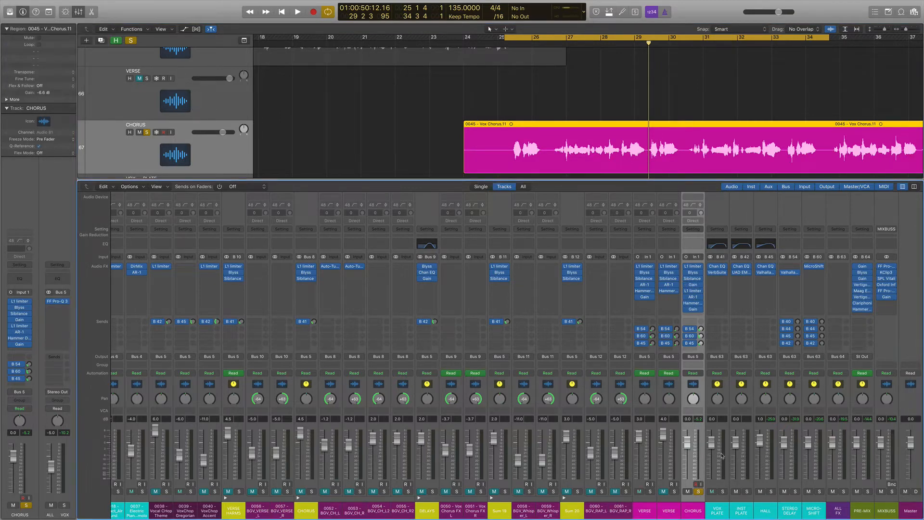
Step: Audition the soloed chorus vocal with all its processing, and replay it with Blyss and Hammer DSP bypassed
key("space")
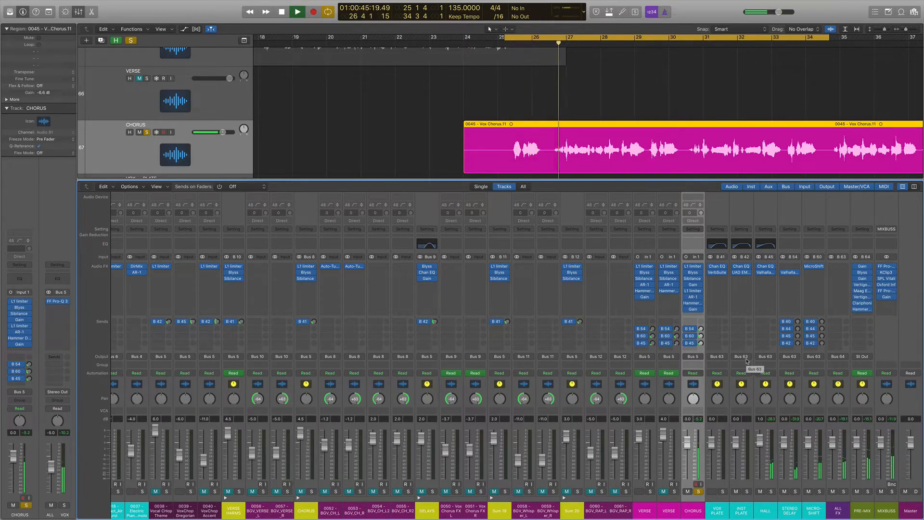
key("space")
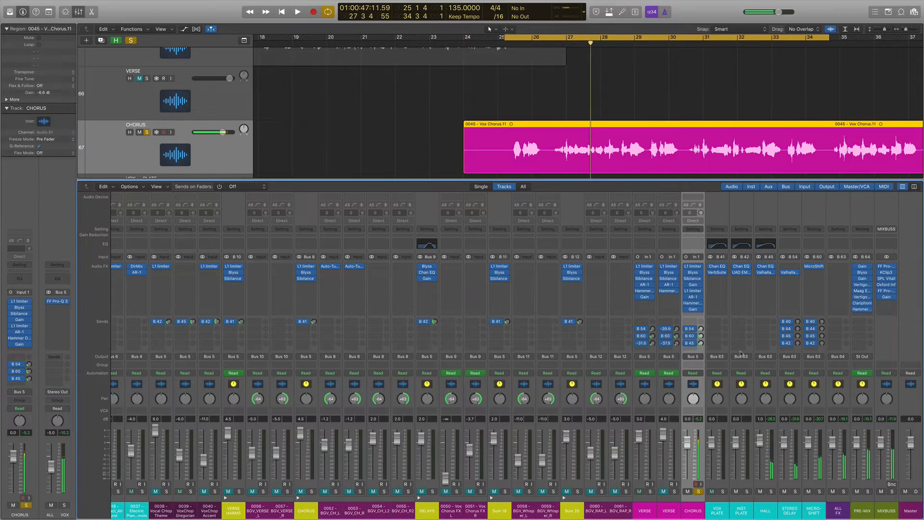
left_click(686, 273)
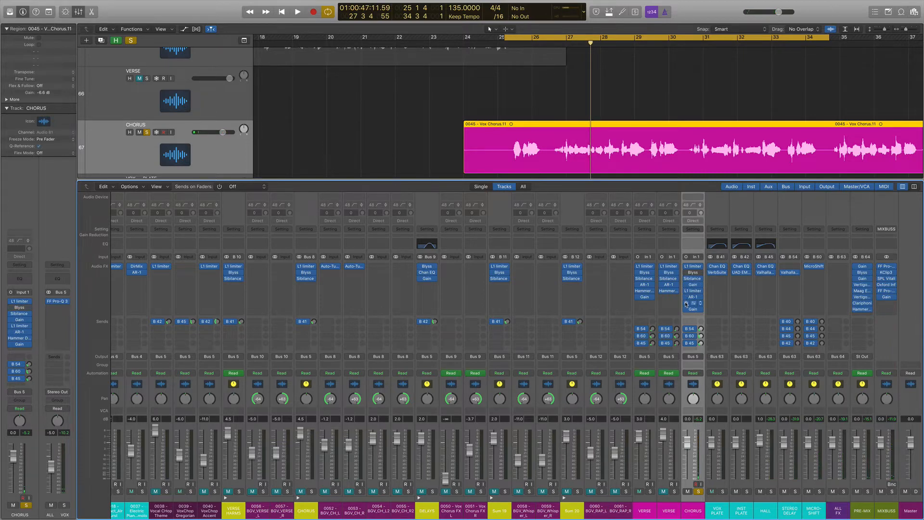
left_click(686, 303)
key("space")
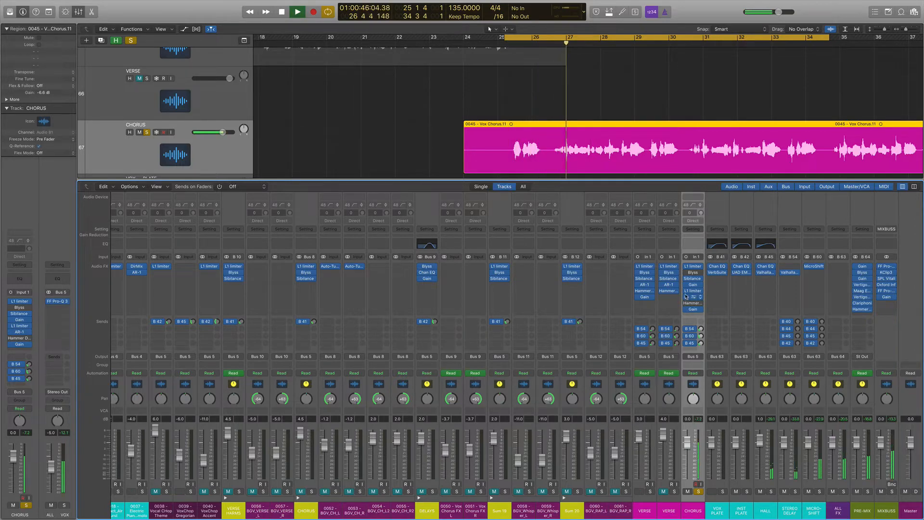
key("space")
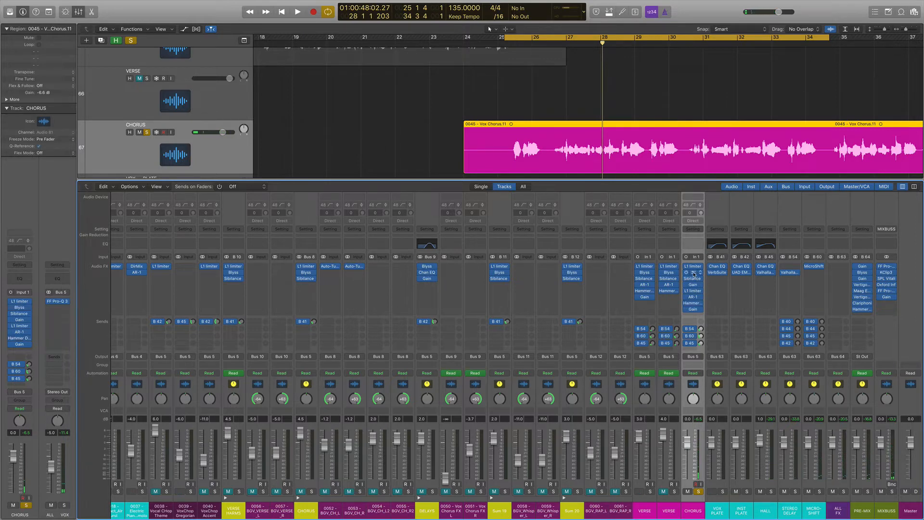
Step: Play the soloed chorus vocal with its Blyss and Hammer DSP windows open side by side, and close both plug-ins
key("space")
left_click(693, 272)
left_click(694, 304)
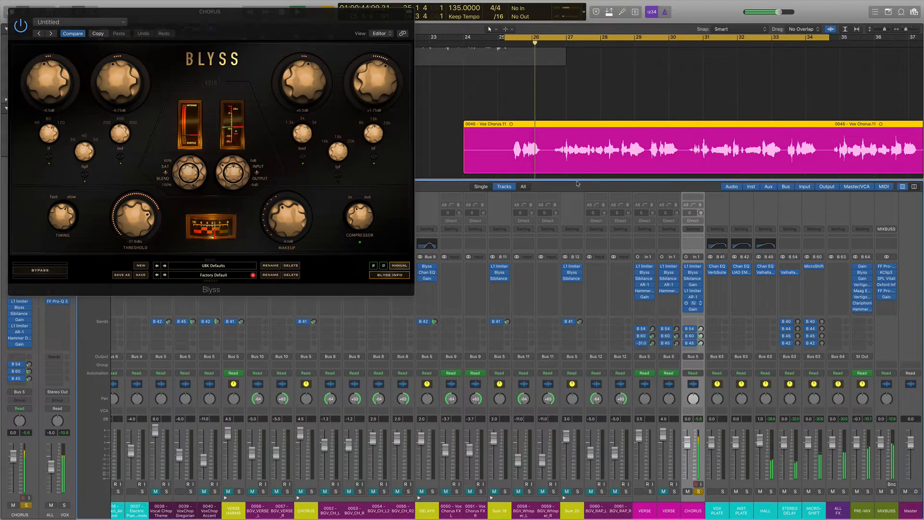
left_click_drag(307, 24, 752, 64)
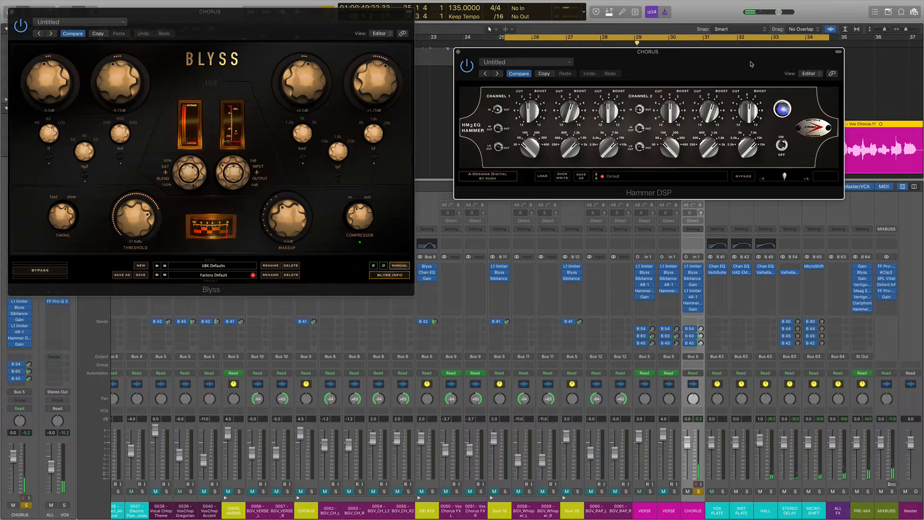
left_click(458, 51)
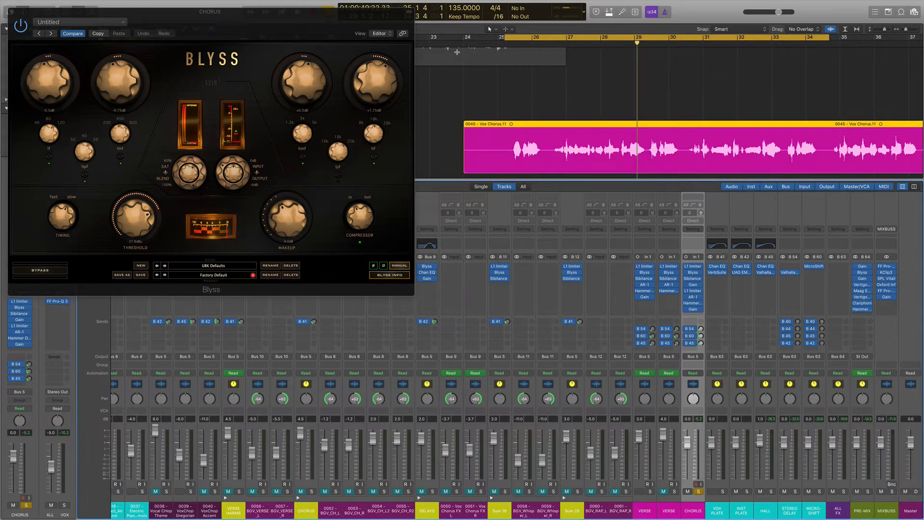
left_click(13, 12)
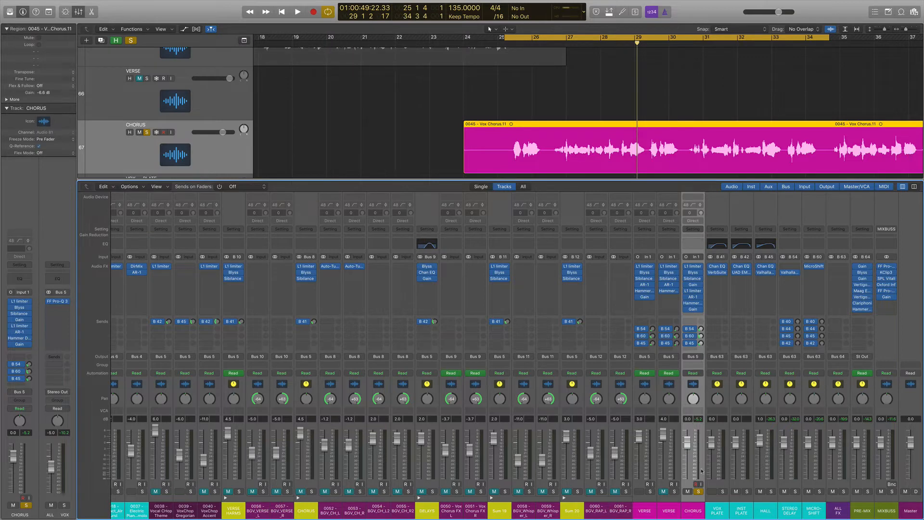
Step: Unsolo the CHORUS channel and audition the chorus vocal in the mix, stopping playback near bar 29
left_click(699, 491)
key("space")
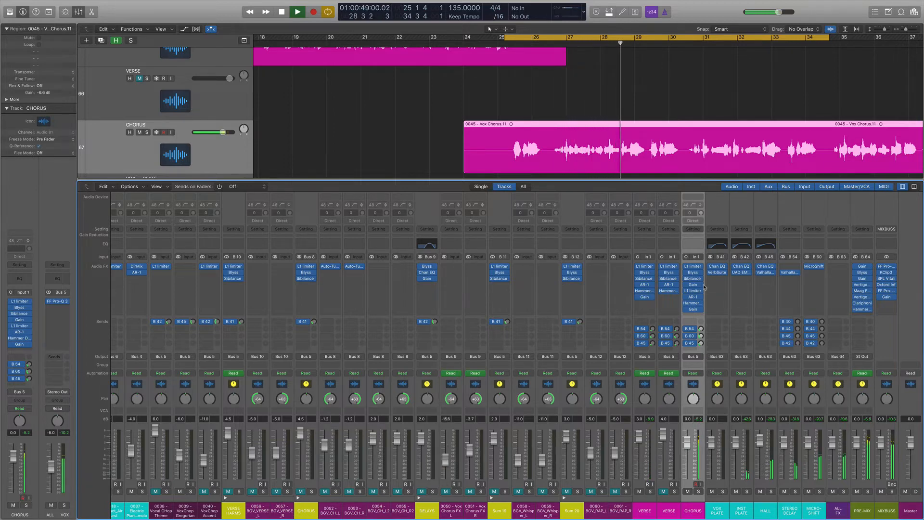
key("space")
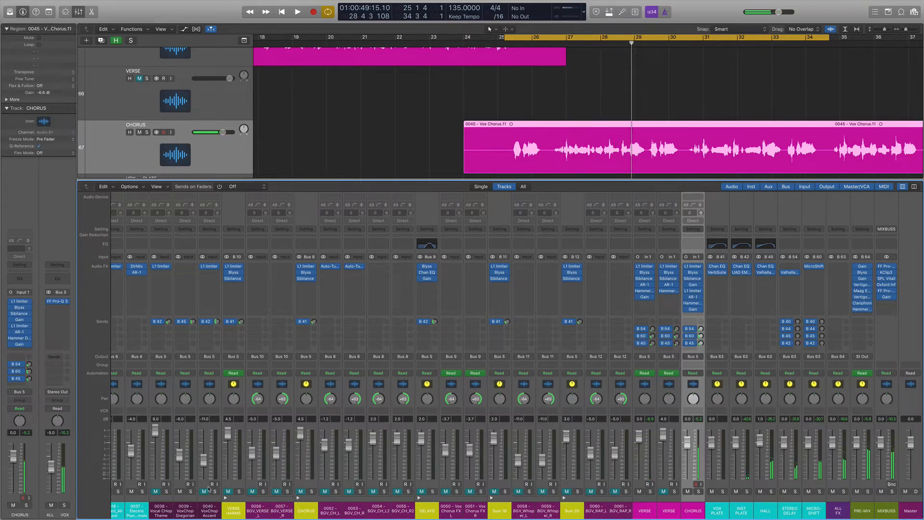
Step: Unmute the vocal channels in the mixer from Vocal Chop Theme through the second VERSE
left_click_drag(157, 492, 670, 486)
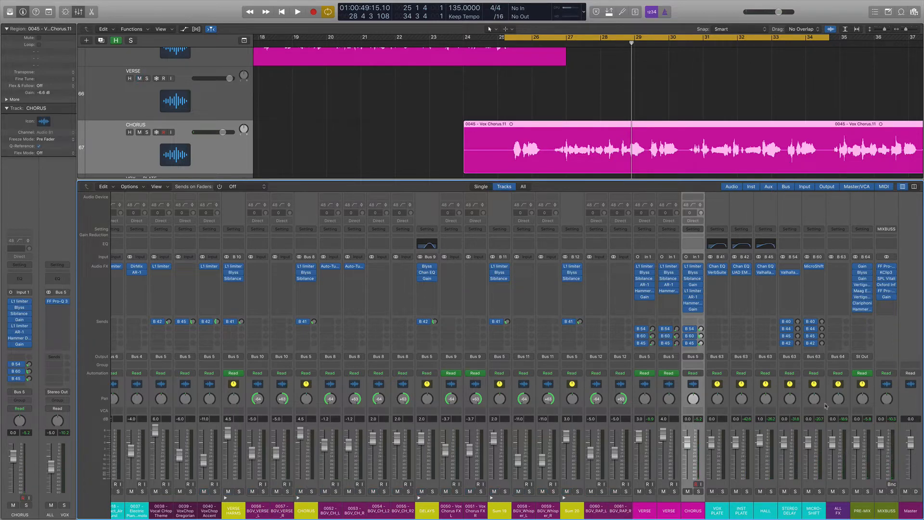
Step: Audition the chorus mix with Blyss bypassed on the CHORUS vocal, playing past the cycle to bar 36, and view that channel's Blyss settings
key("space")
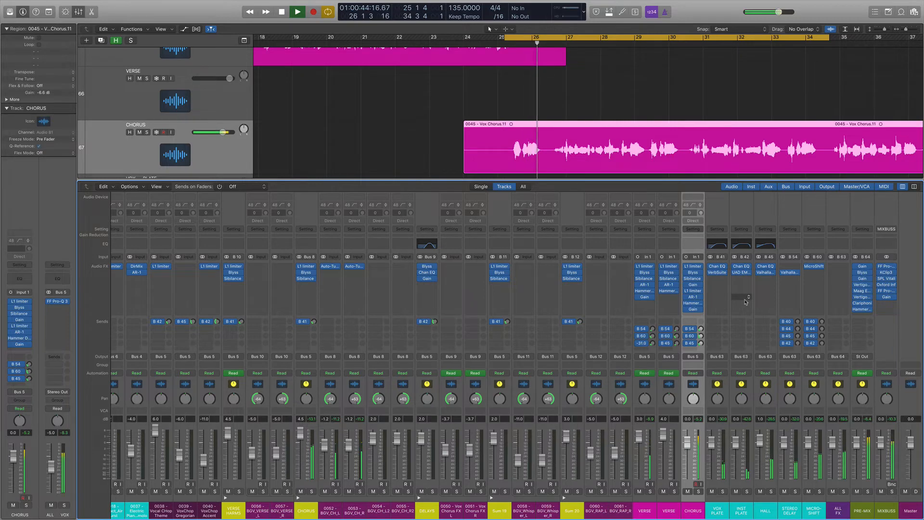
left_click(687, 273)
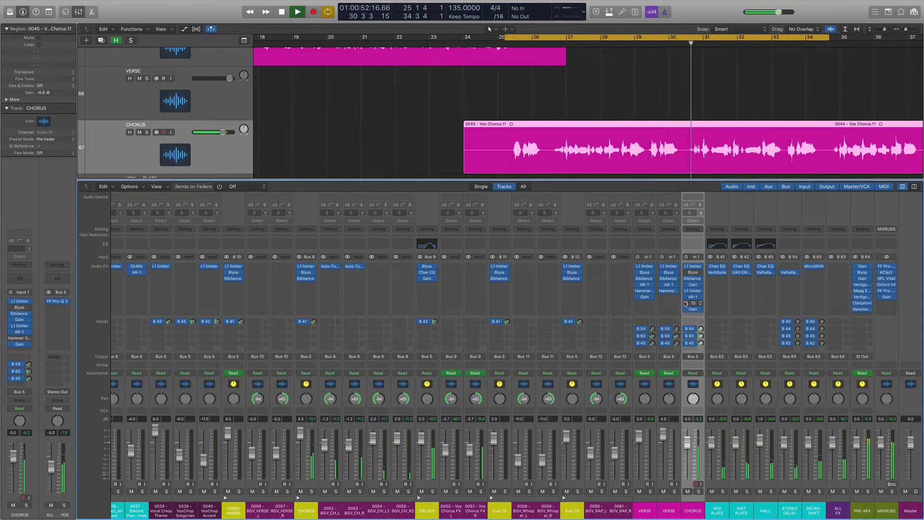
key("c")
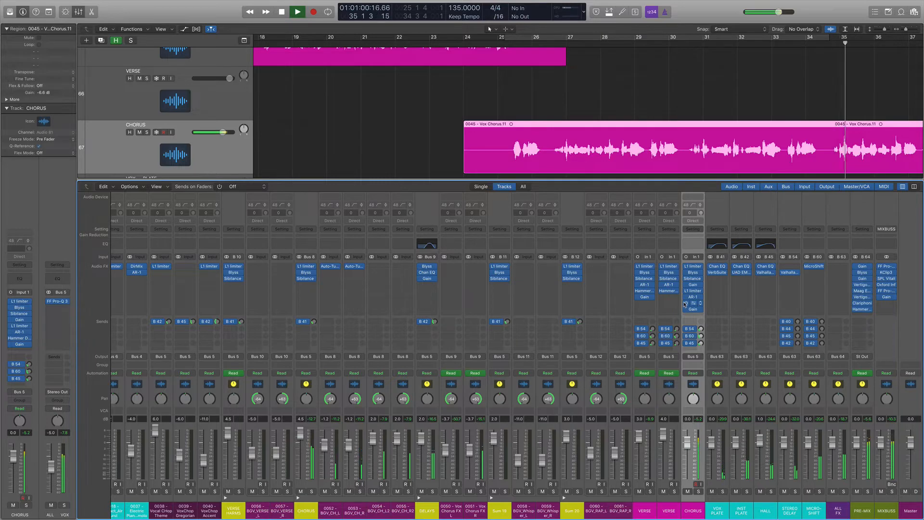
key("space")
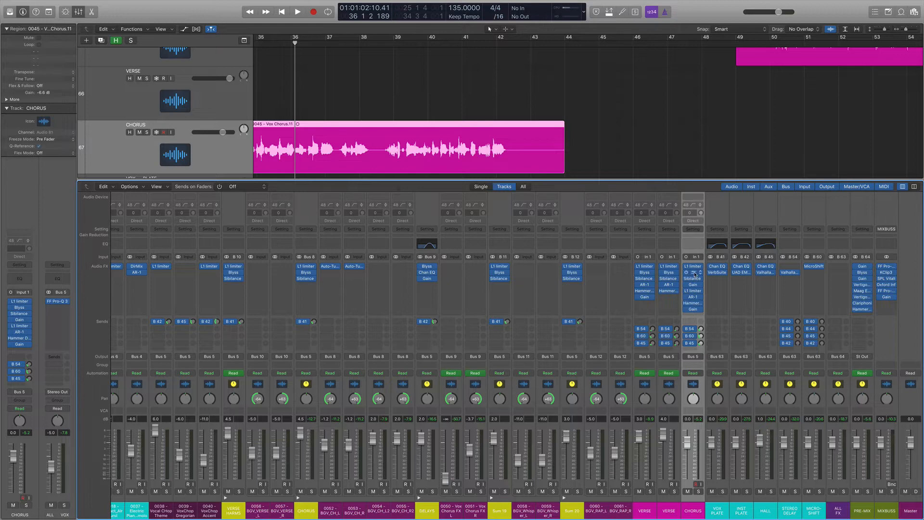
left_click(694, 275)
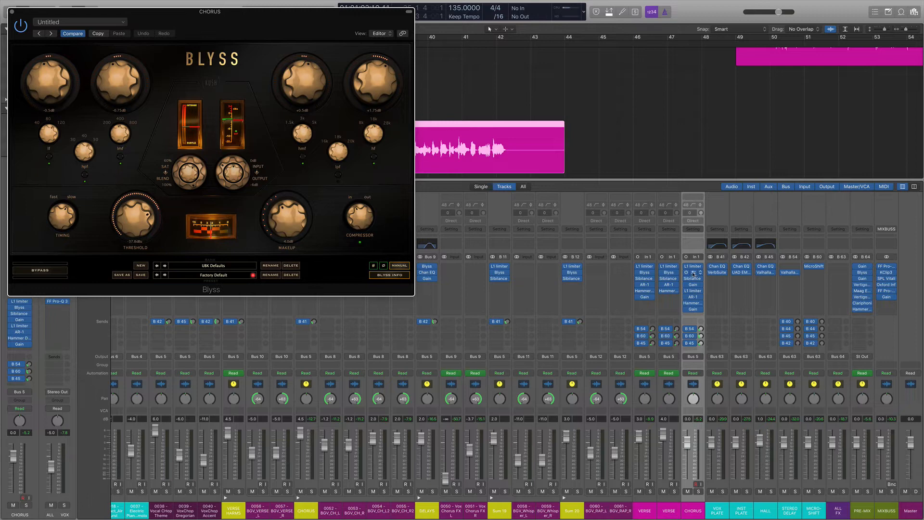
left_click(693, 273)
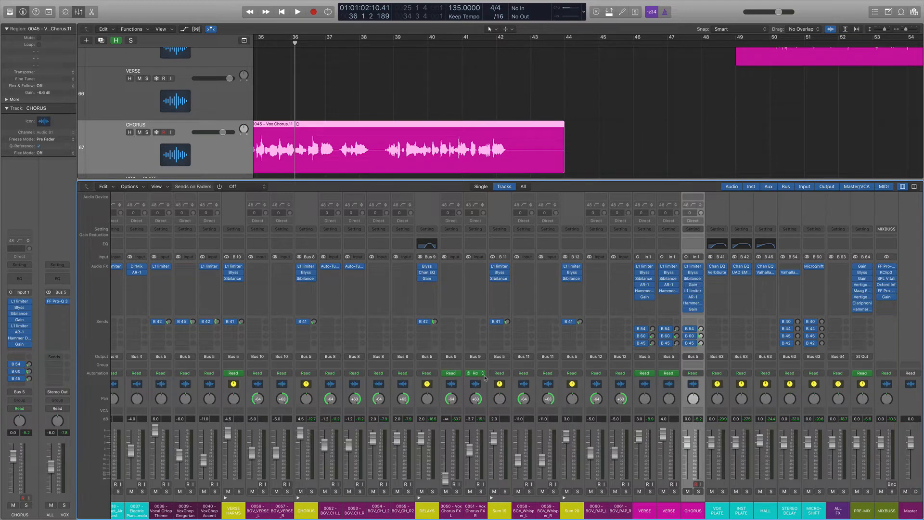
Step: Select the BGV_CH_L channel and set a short cycle range over its first phrase, from about bar 25 to mid-bar 26
left_click(329, 385)
scroll(458, 126, "left", 5)
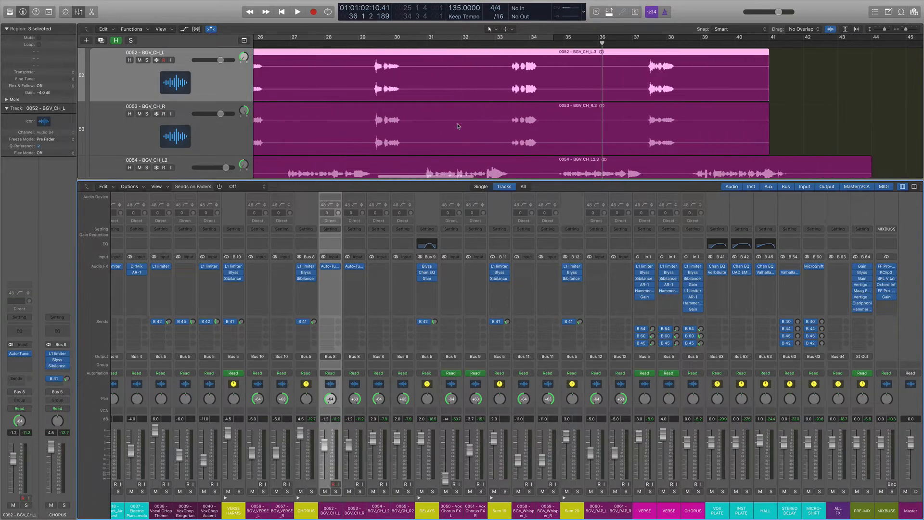
scroll(433, 106, "left", 3)
left_click(348, 40)
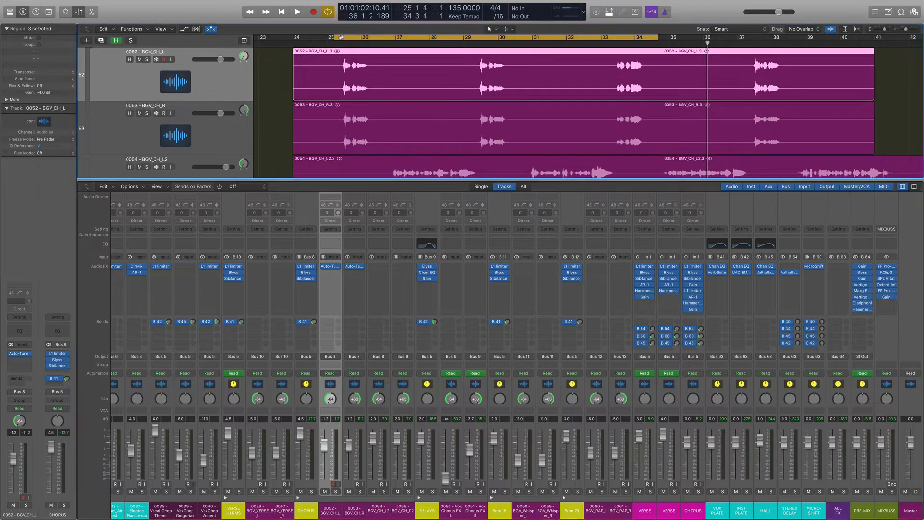
left_click_drag(324, 39, 378, 39)
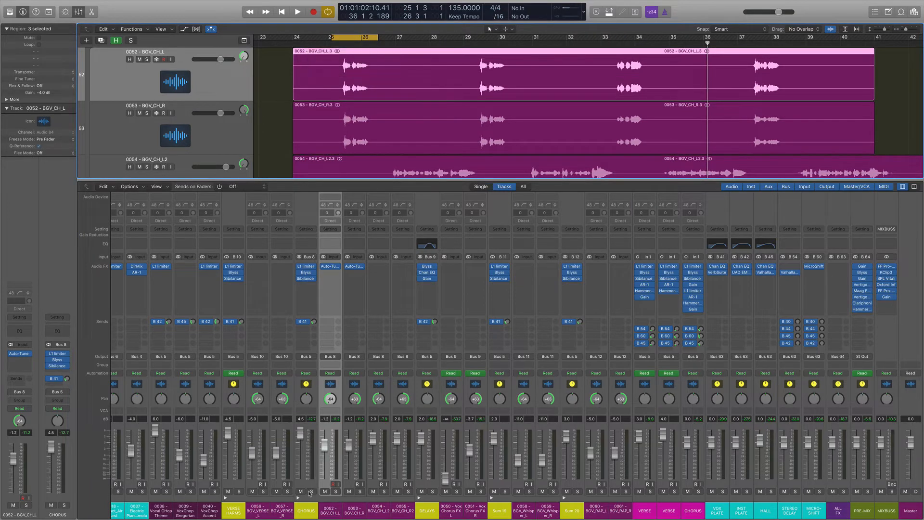
Step: Solo the yellow CHORUS background vocal bus, view its L1 limiter, and open its Blyss window beside the channel strip
left_click(311, 492)
left_click(306, 267)
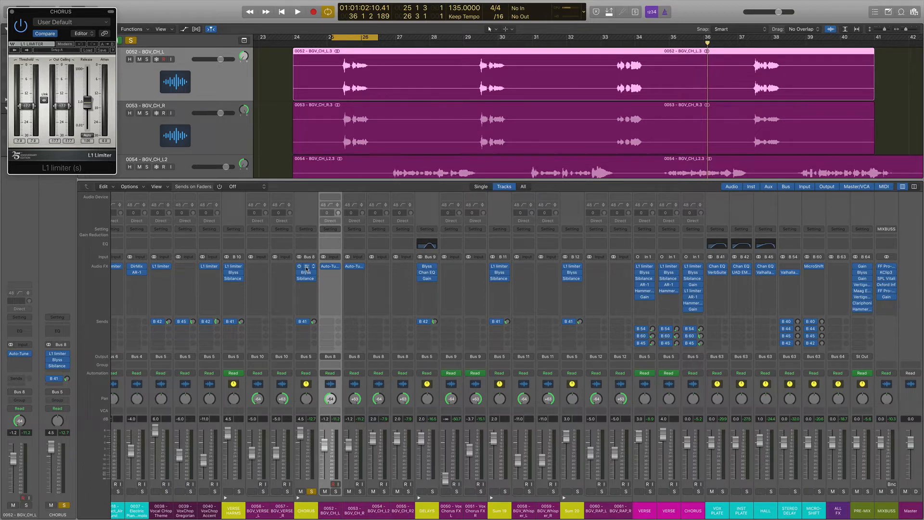
left_click(306, 268)
left_click(306, 272)
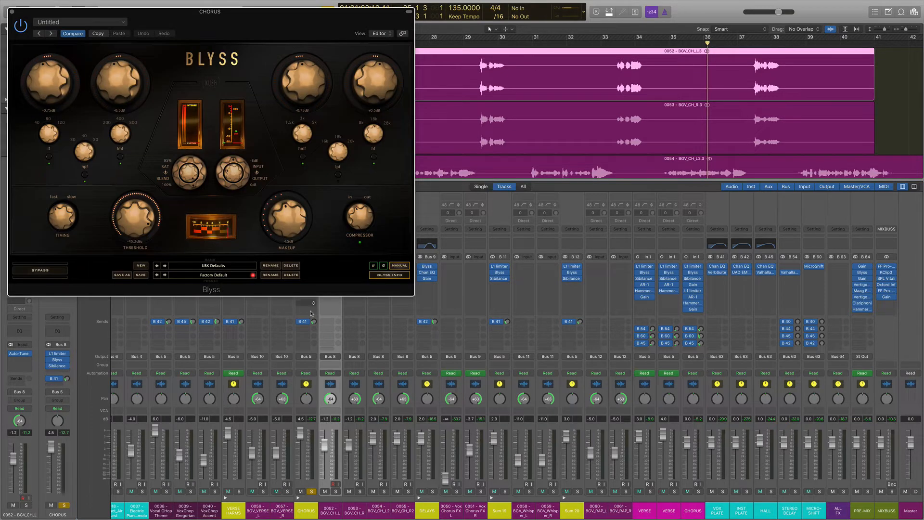
left_click_drag(291, 31, 655, 62)
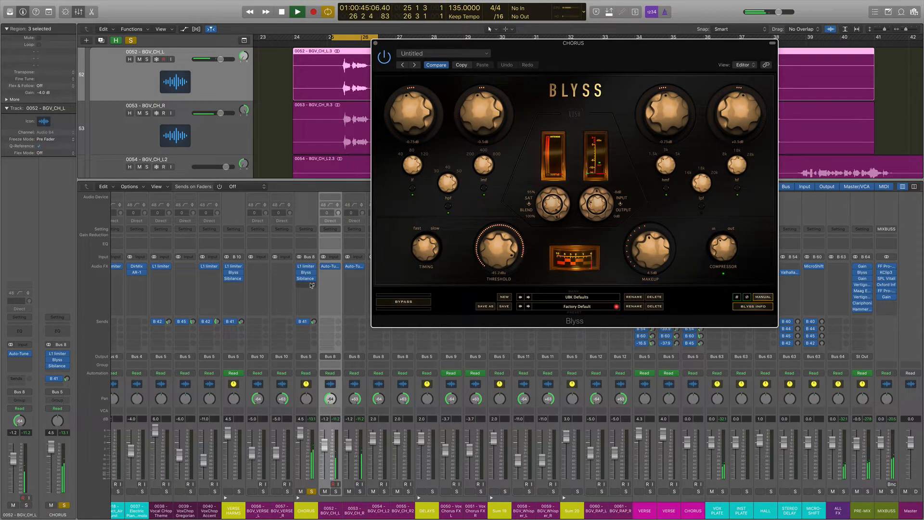
Step: Compare the chorus background vocals with Blyss bypassed and active, then close the plug-in and turn off cycling
key("space")
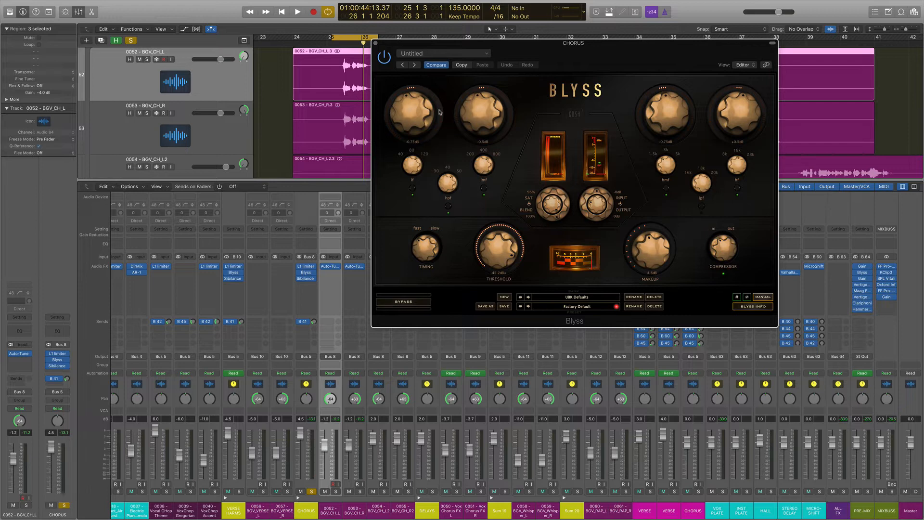
left_click(407, 303)
key("space")
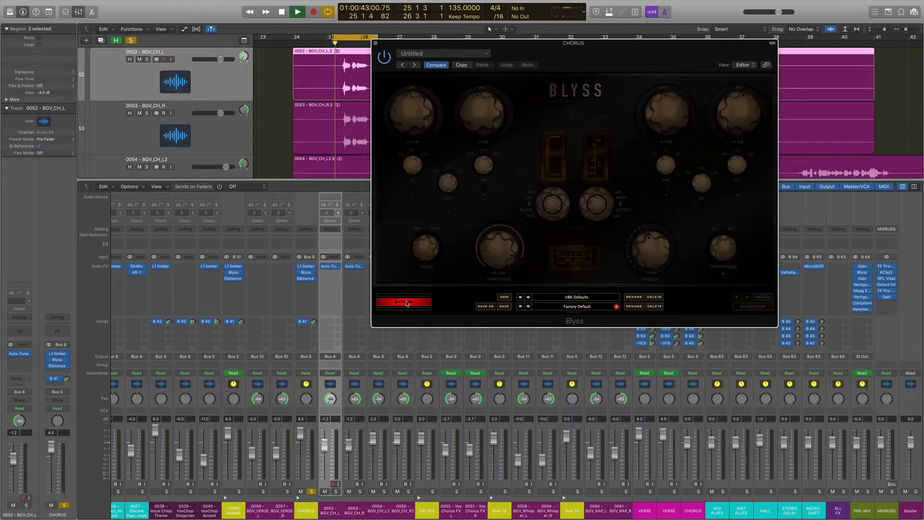
key("space")
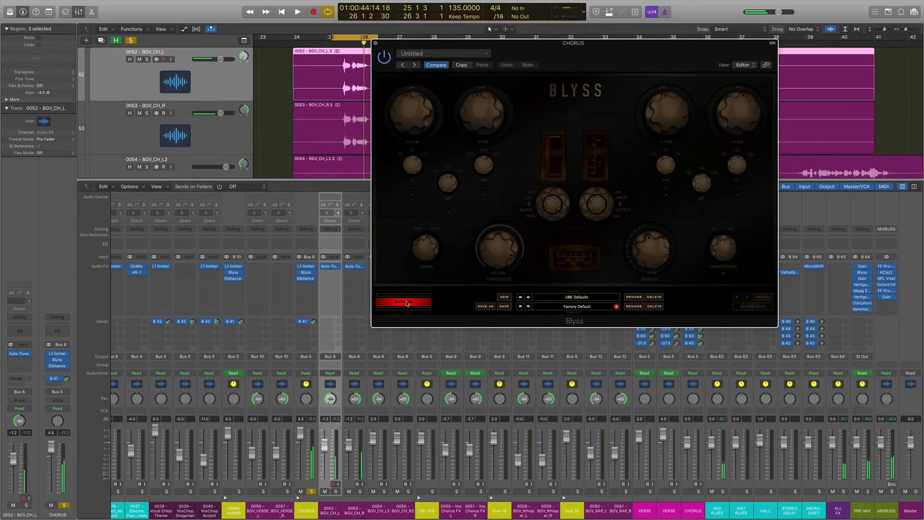
left_click(407, 302)
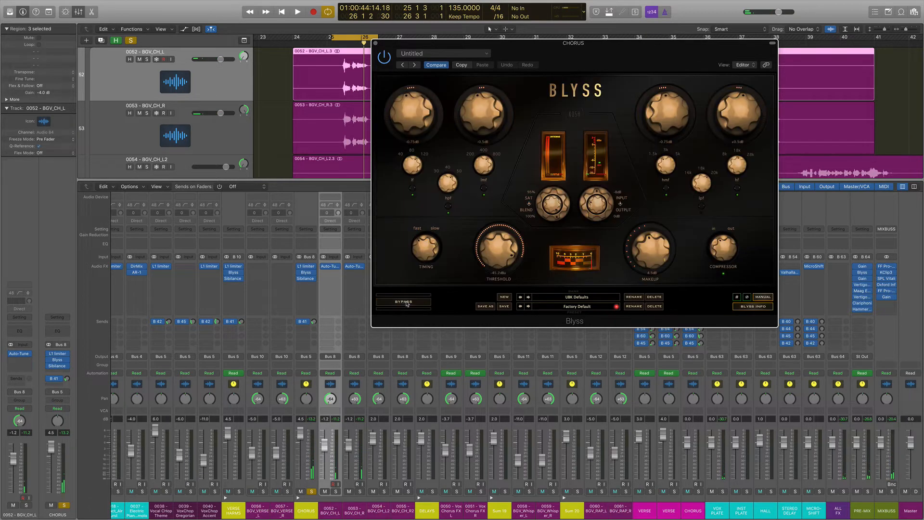
key("space")
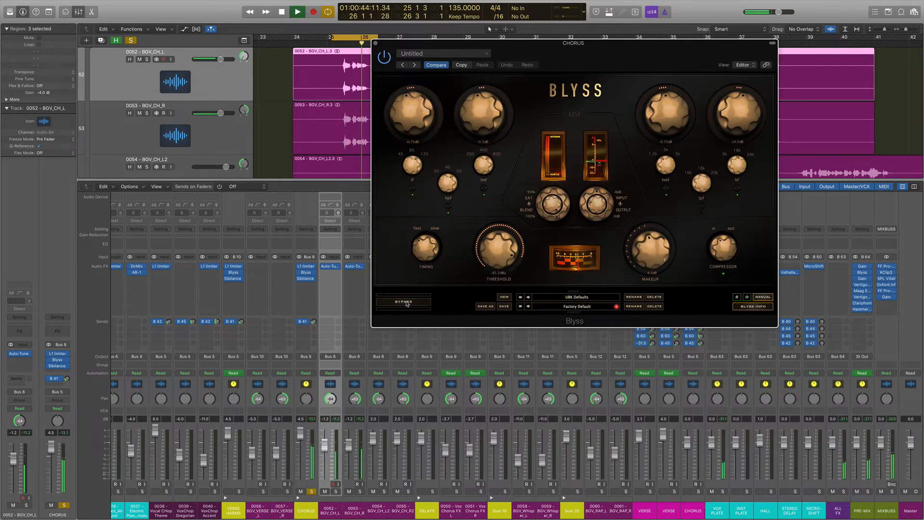
key("space")
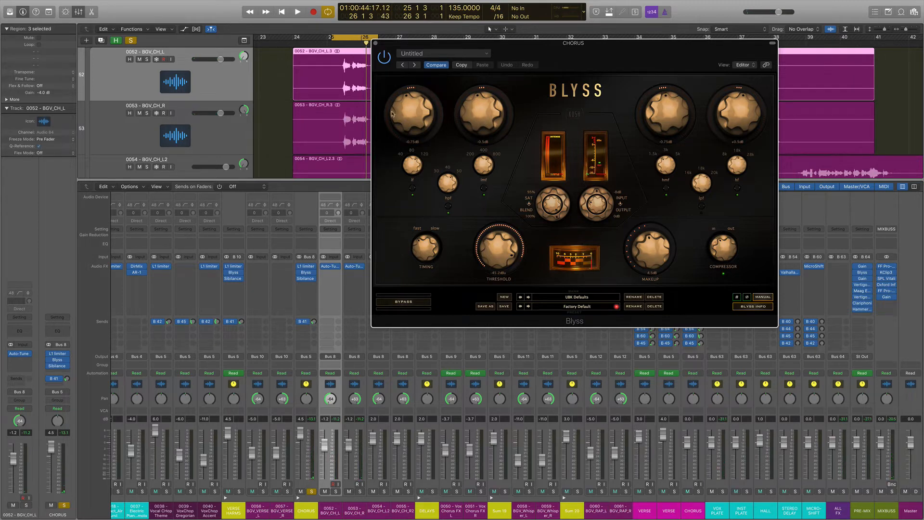
left_click(375, 44)
key("c")
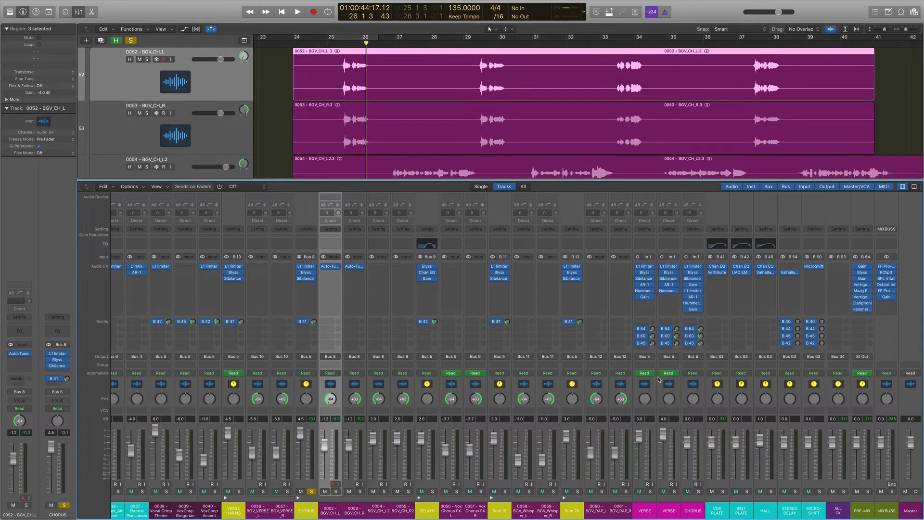
Step: Show the ValhallaDelay, ValhallaRoom and MicroShift windows, play the verse in the mix, and replay it with the VERSE vocal soloed
key("v")
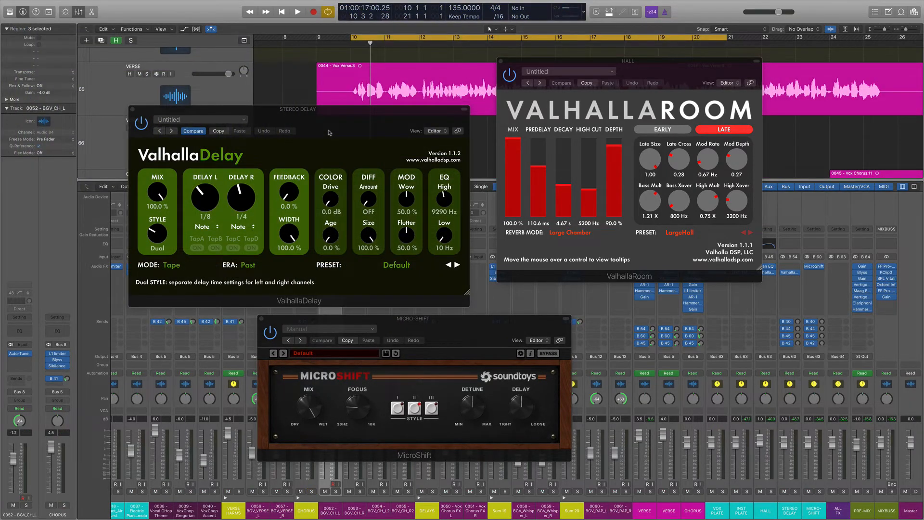
left_click(329, 133)
key("space")
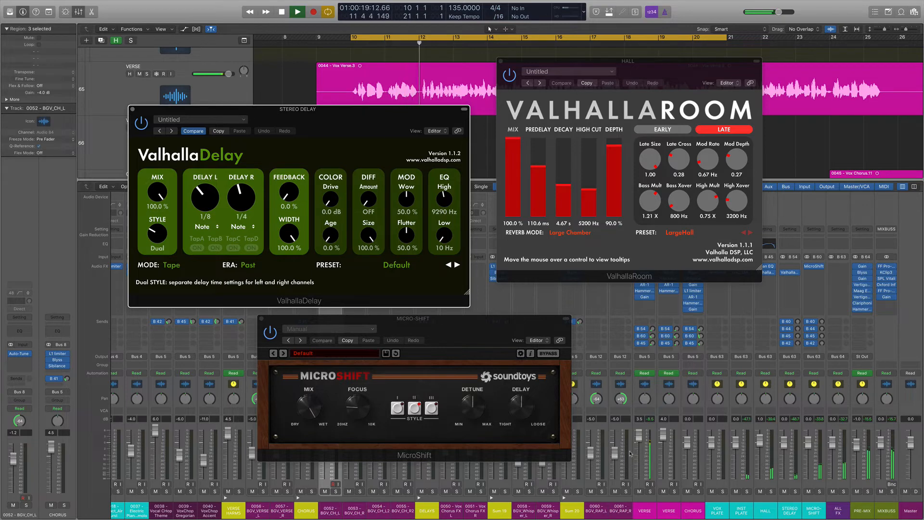
left_click(651, 492)
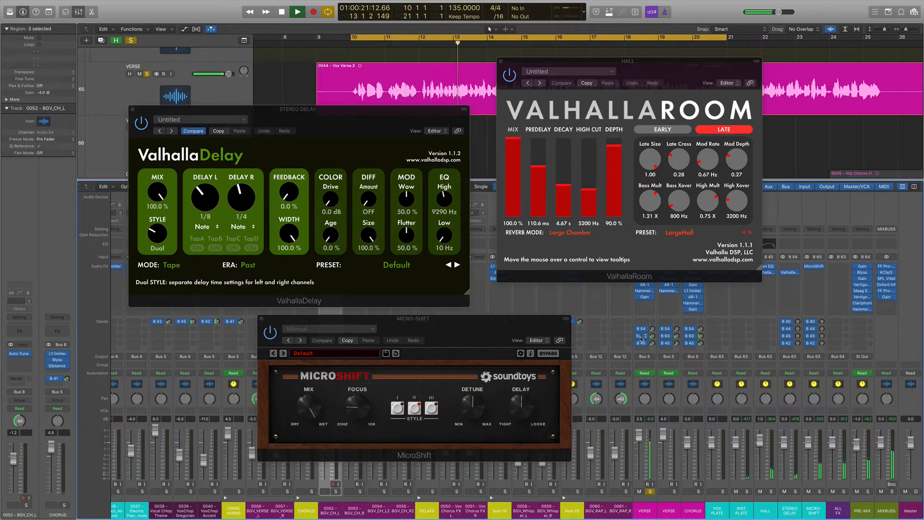
key("space")
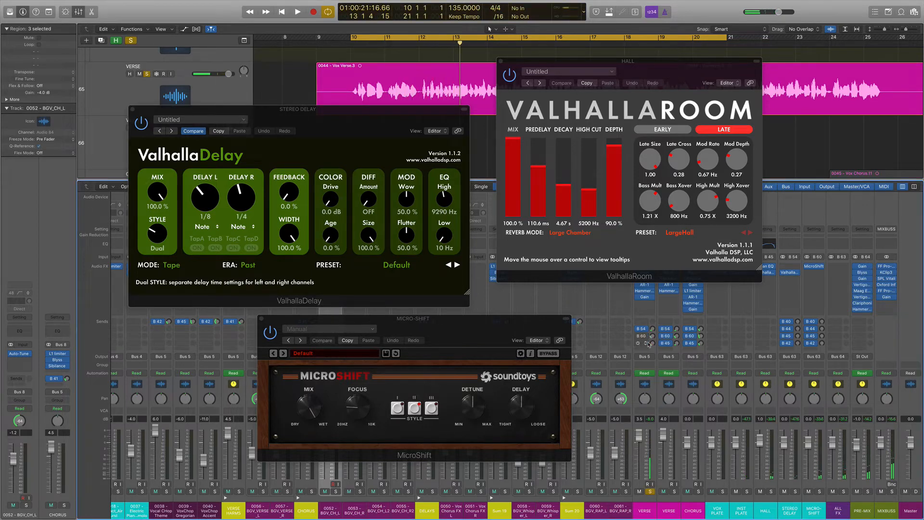
key("space")
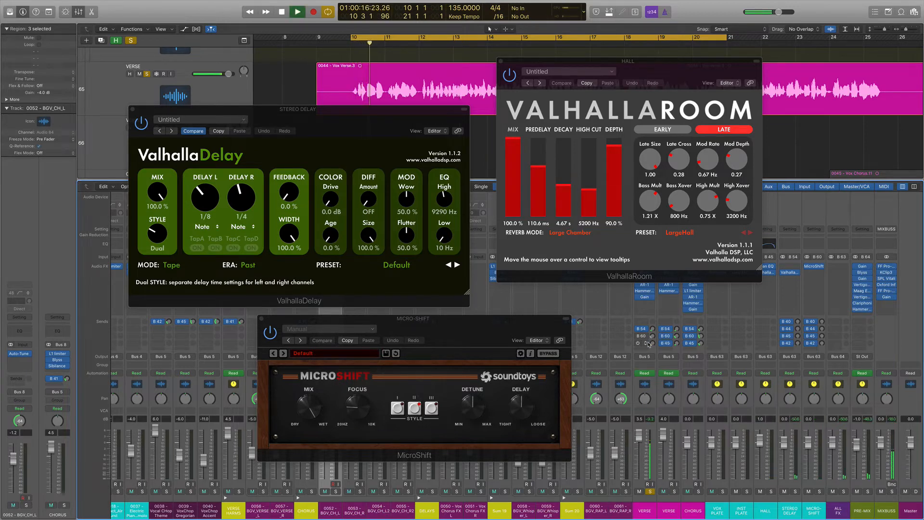
Step: Solo the STEREO DELAY channel and audition the verse vocal's delay return by itself from the start of the cycle
left_click(796, 491)
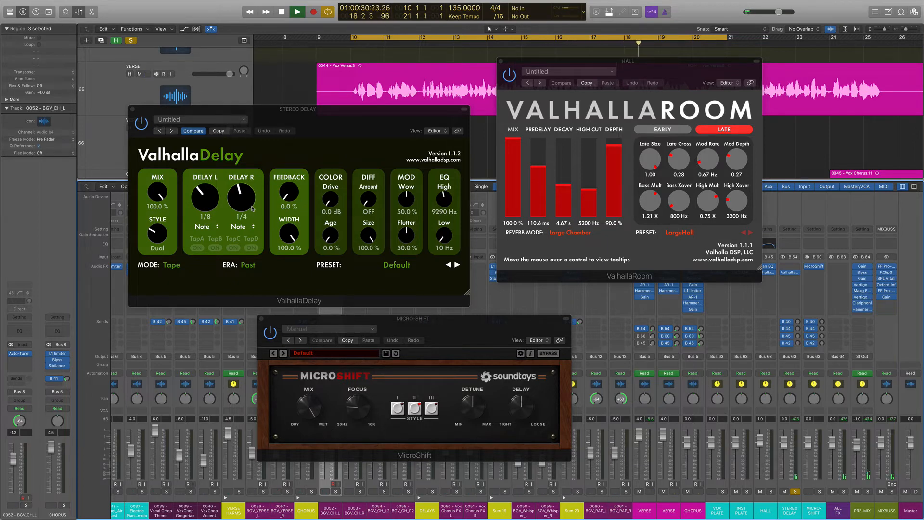
key("space")
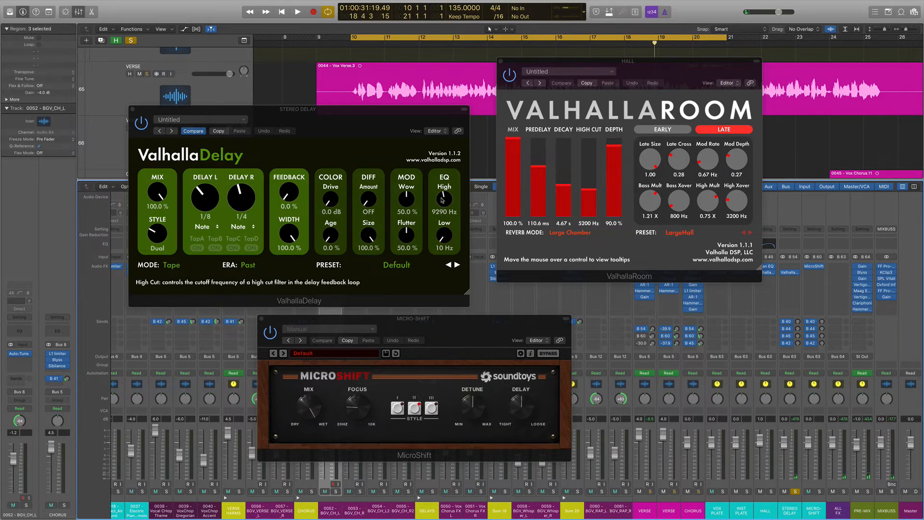
key("space")
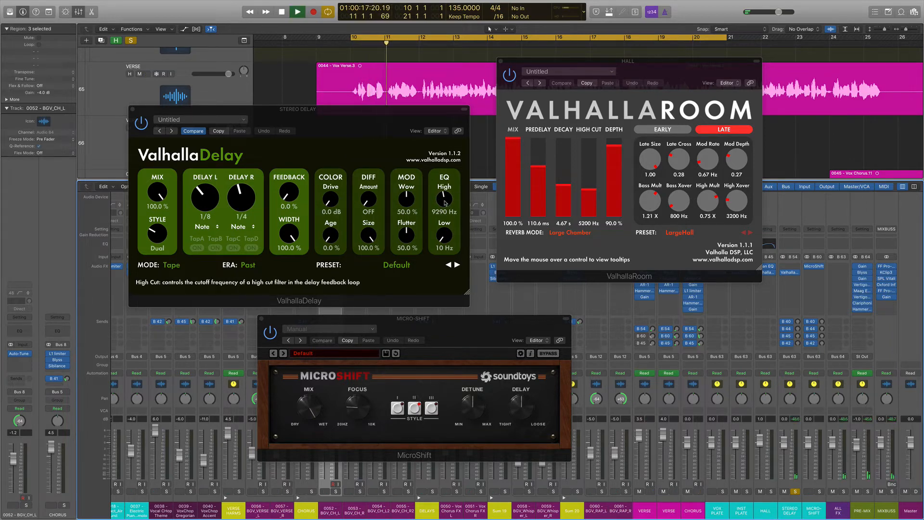
Step: Audition ValhallaDelay's high cut at 20000 Hz, set it to 9170 Hz, and close the plug-in
left_click_drag(444, 203, 452, 161)
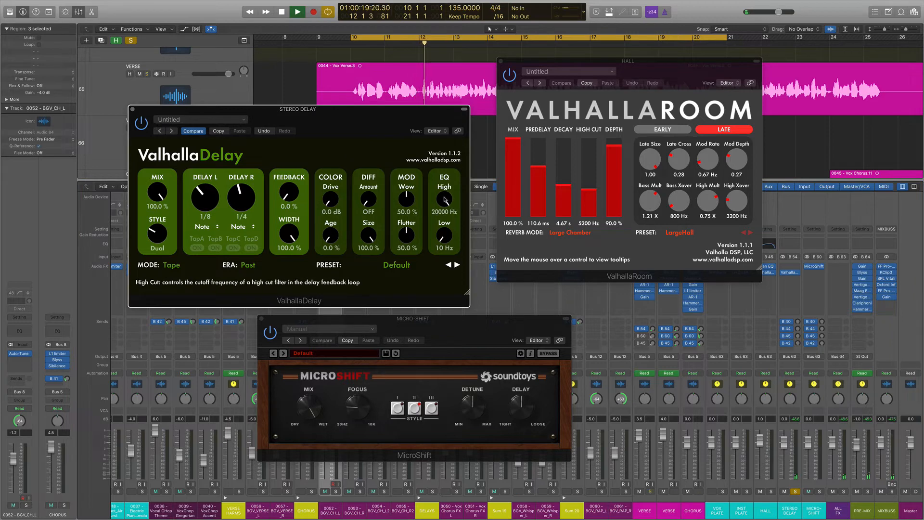
left_click_drag(444, 199, 441, 248)
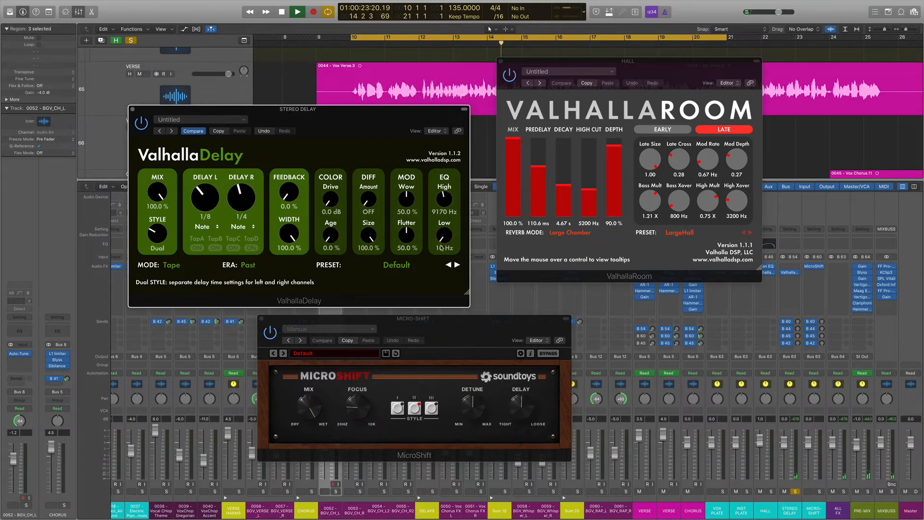
key("space")
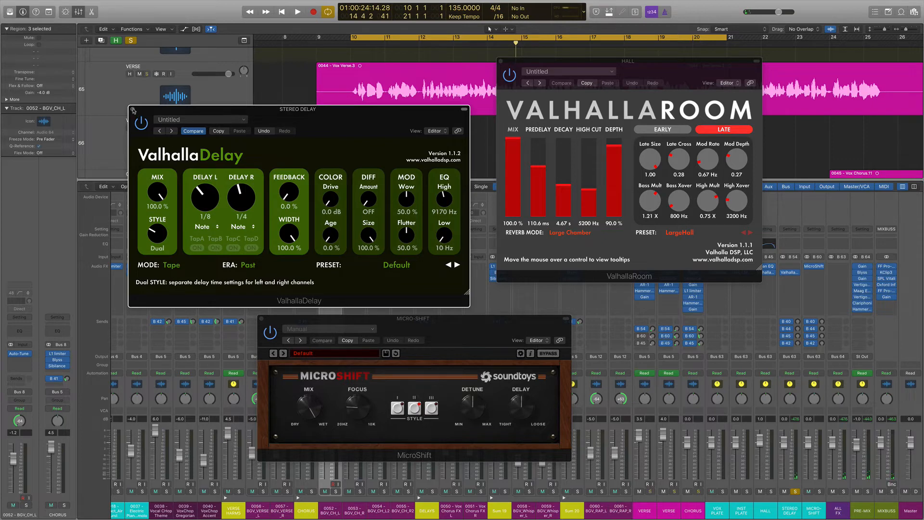
left_click(133, 110)
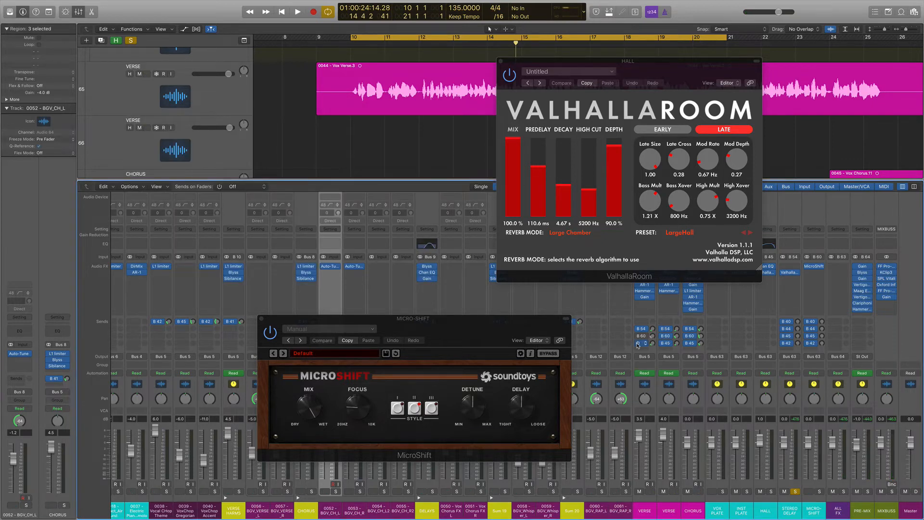
Step: Replay the verse delay return, switch the solo from STEREO DELAY to the VERSE vocal, and listen until about bar 14
key("space")
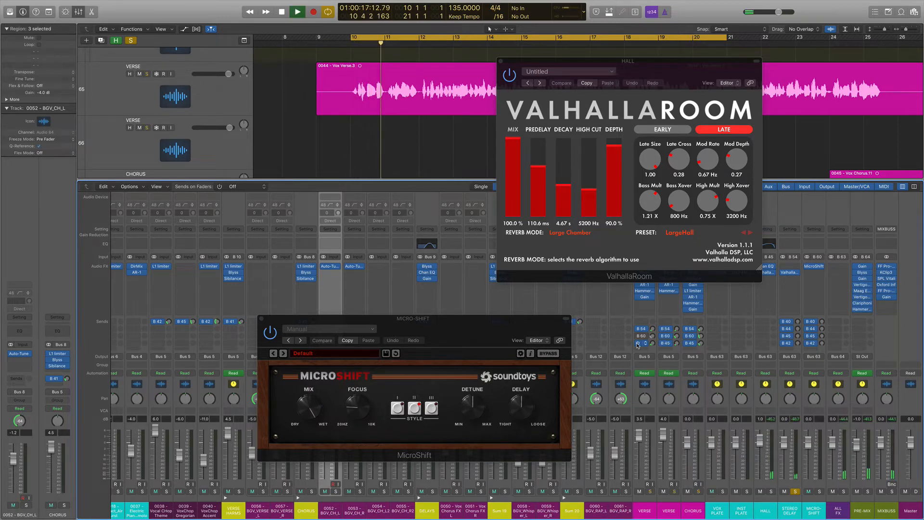
left_click(795, 491)
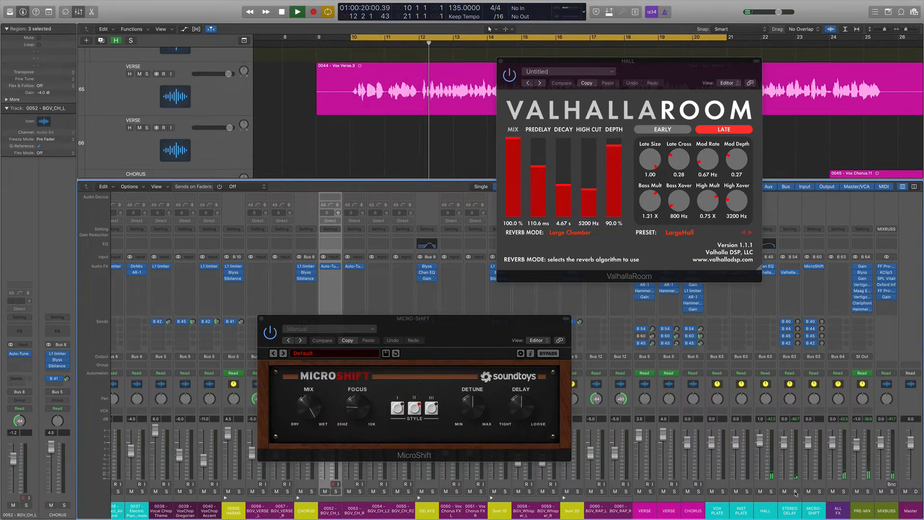
left_click(650, 491)
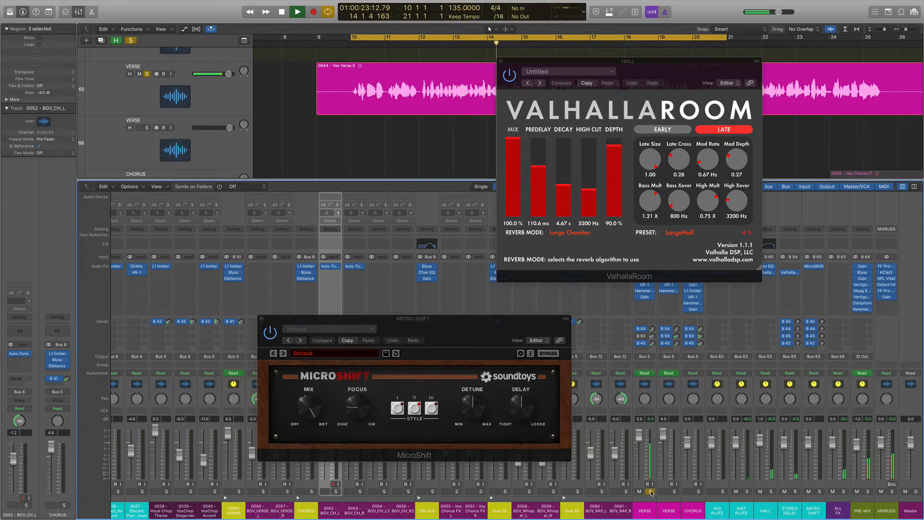
key("space")
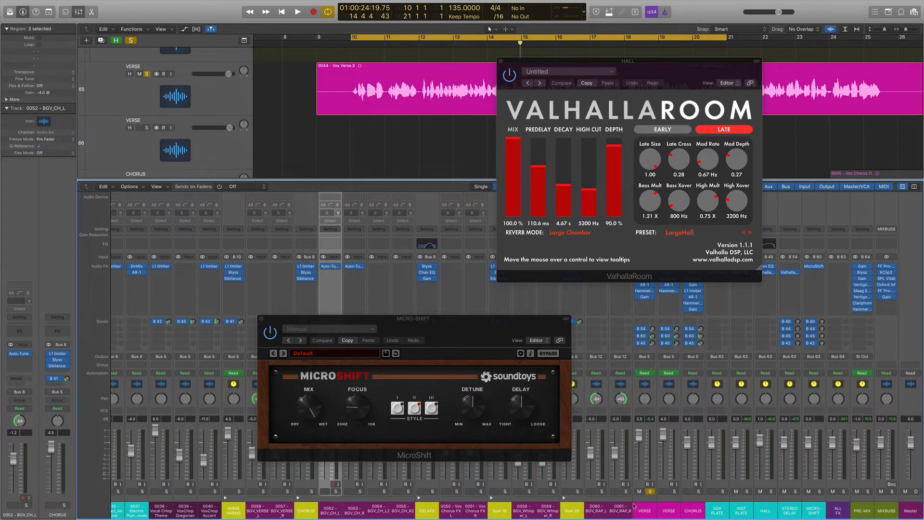
Step: Play the verse in the full mix, switch off the first VERSE channel's three sends, and replay it without them
key("space")
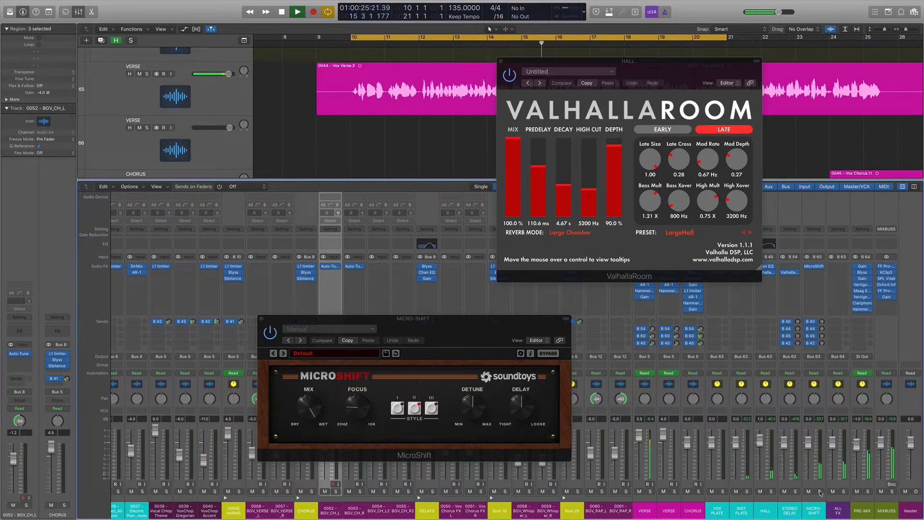
key("space")
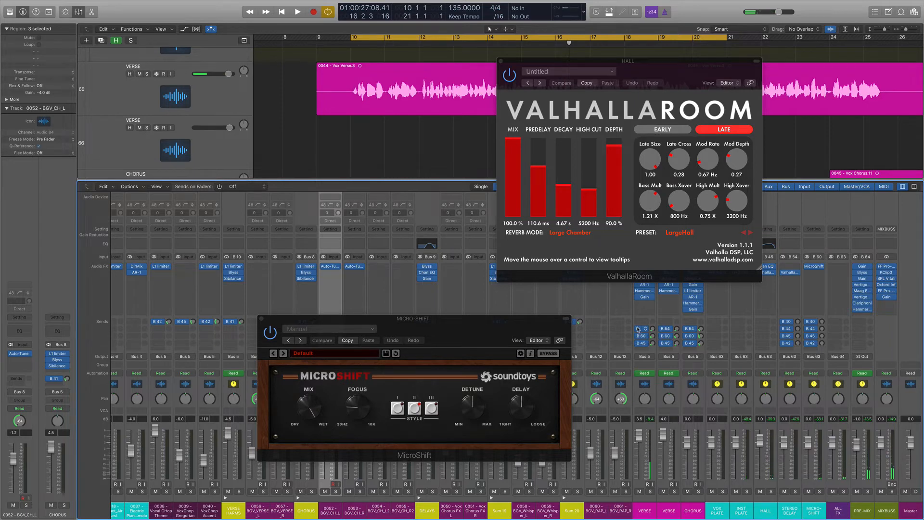
left_click_drag(639, 329, 637, 349)
key("space")
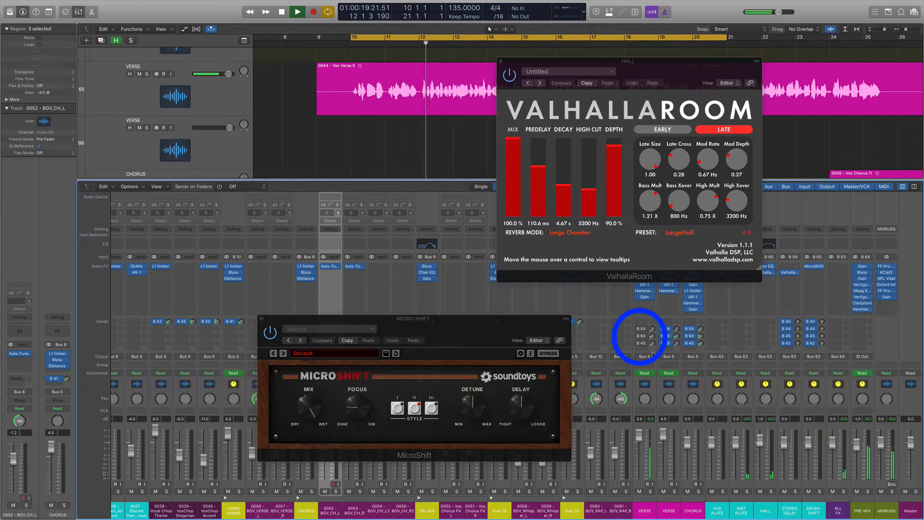
key("space")
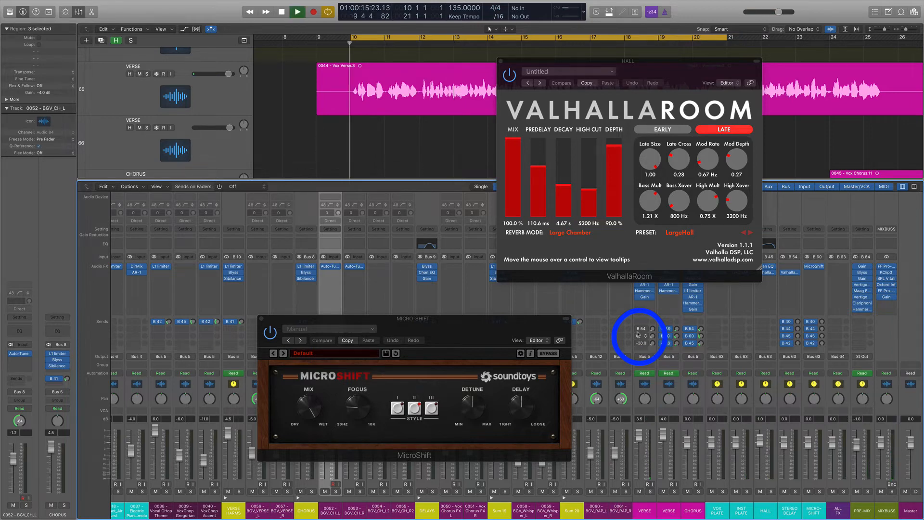
Step: Replay the verse with the VERSE channel's sends on, and close the MicroShift and ValhallaRoom windows
key("space")
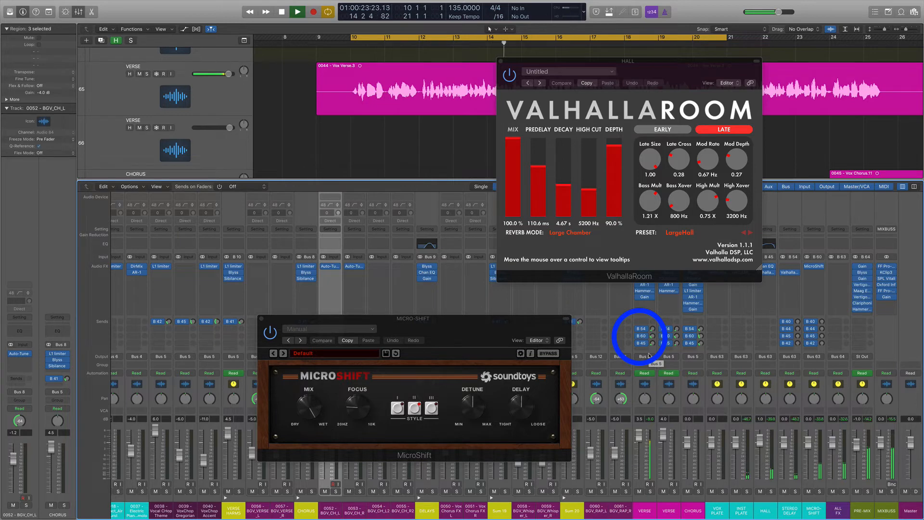
key("space")
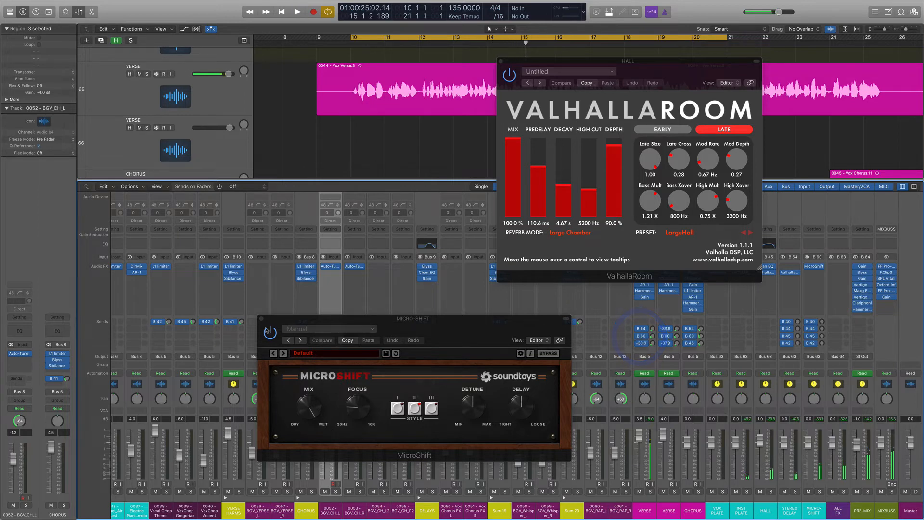
left_click(262, 318)
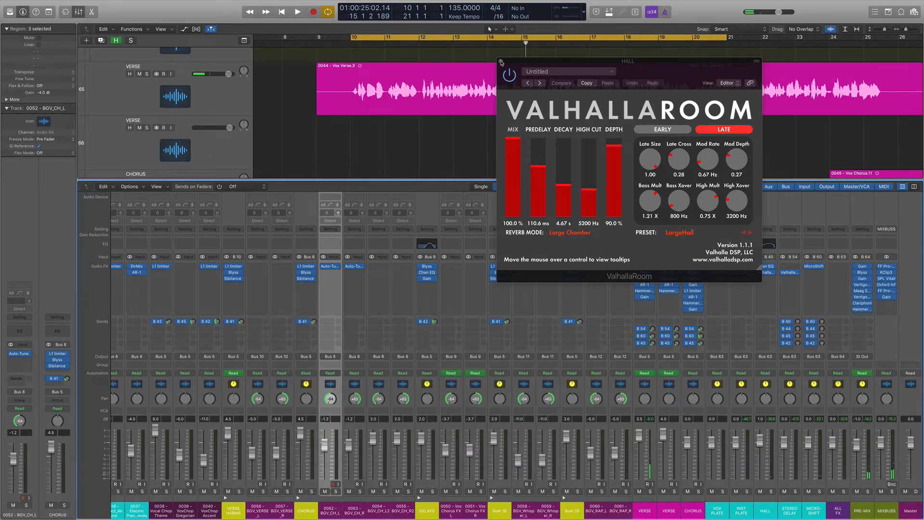
left_click(501, 62)
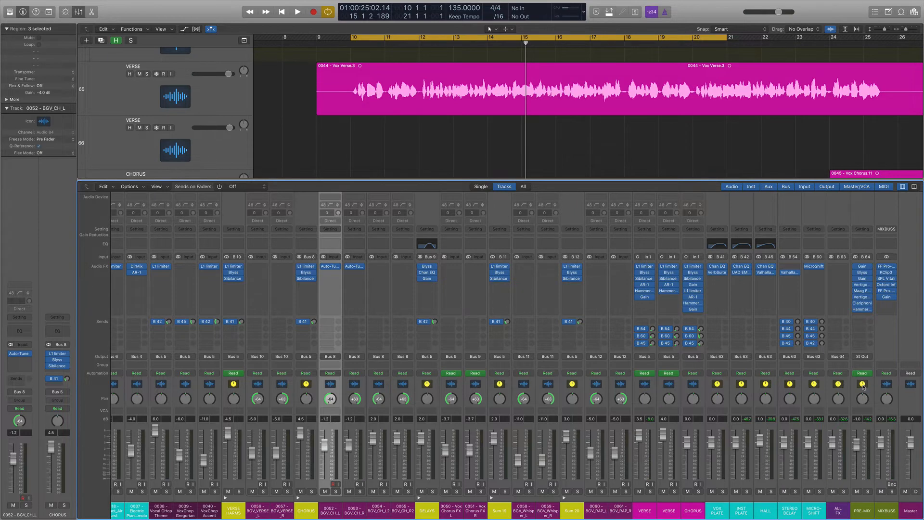
Step: Select the PRE-MIX channel, open its Blyss plug-in, and reposition the plug-in window
left_click(863, 385)
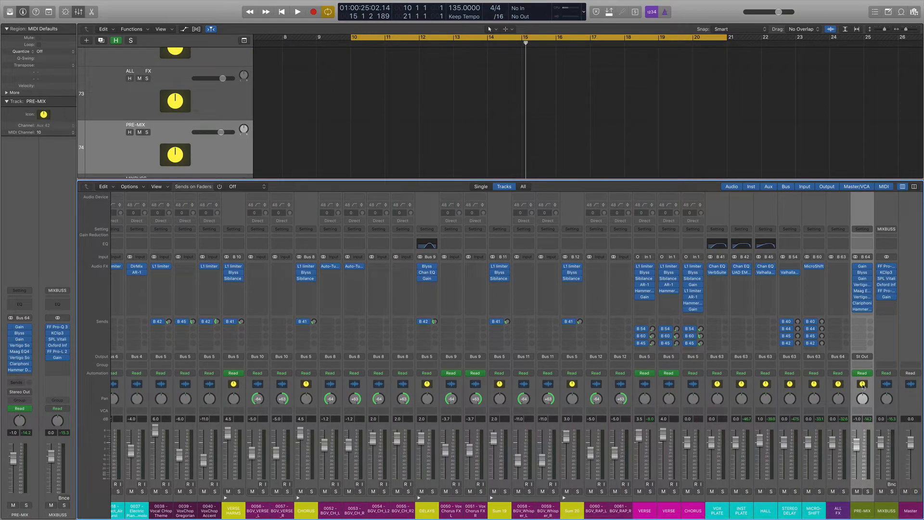
left_click(863, 273)
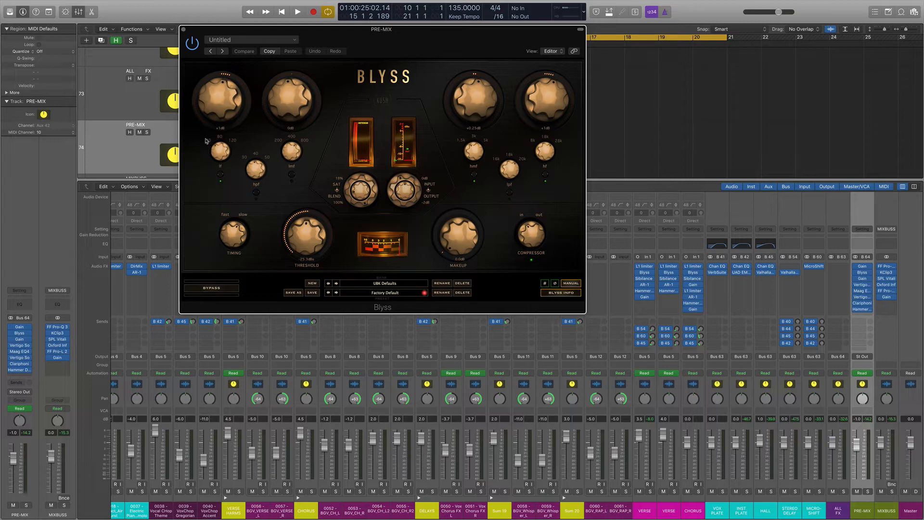
left_click_drag(437, 35, 574, 74)
left_click(467, 40)
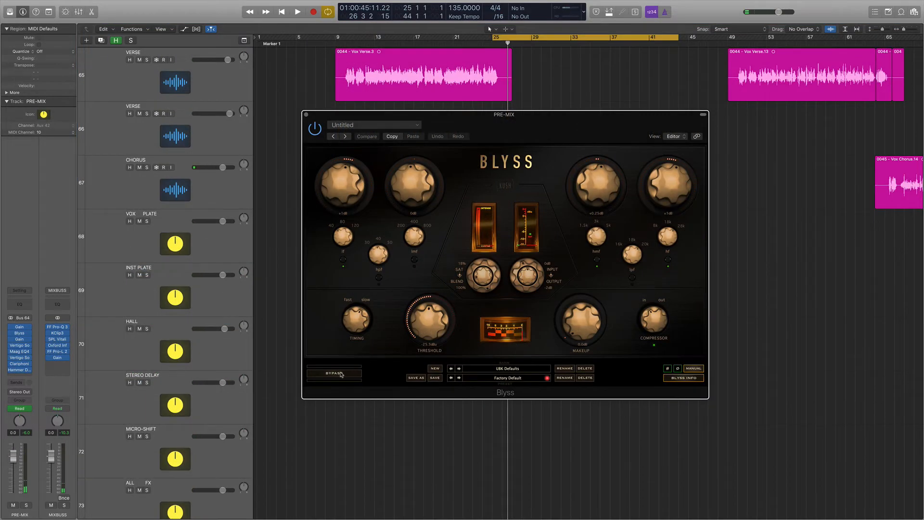
Step: Play the chorus from bar 25 and compare the mix with Blyss bypassed and active twice
key("space")
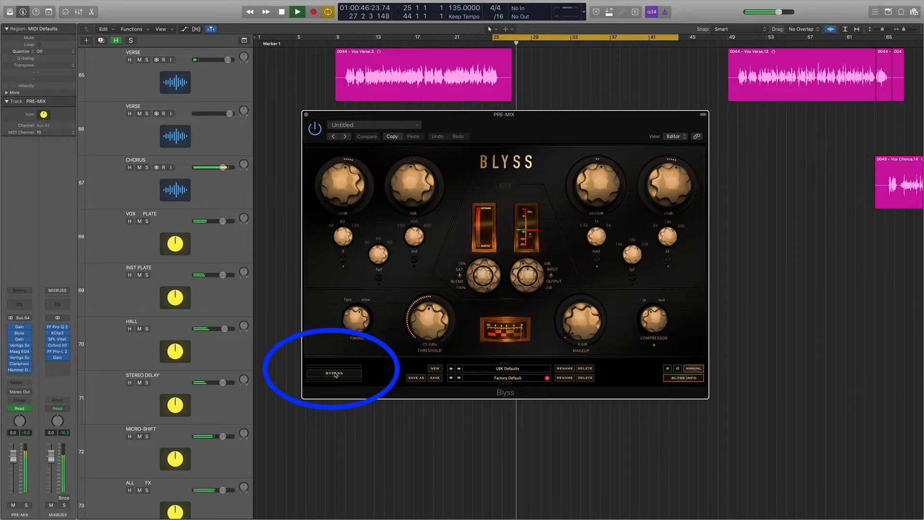
left_click(334, 373)
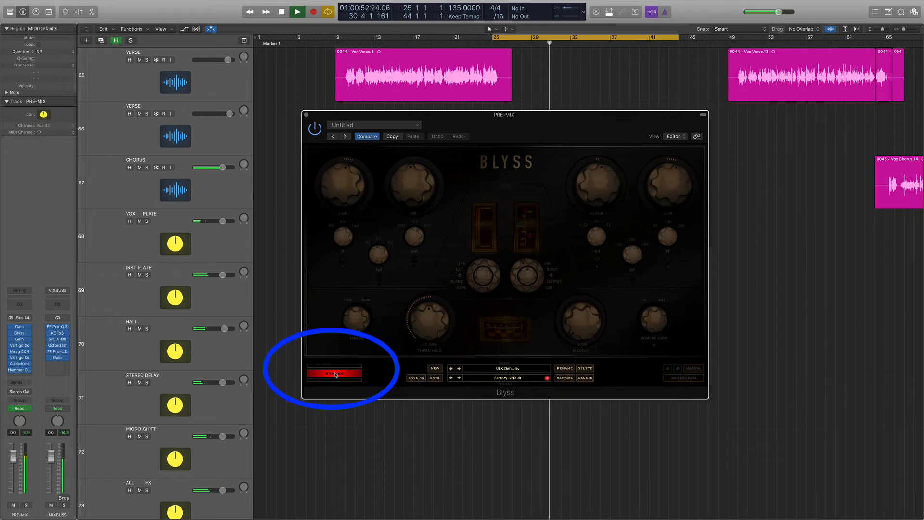
left_click(335, 374)
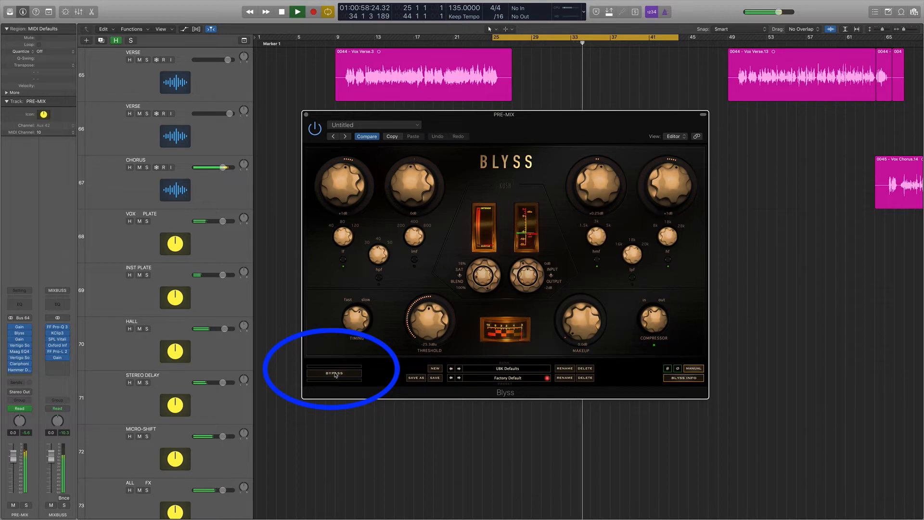
left_click(335, 374)
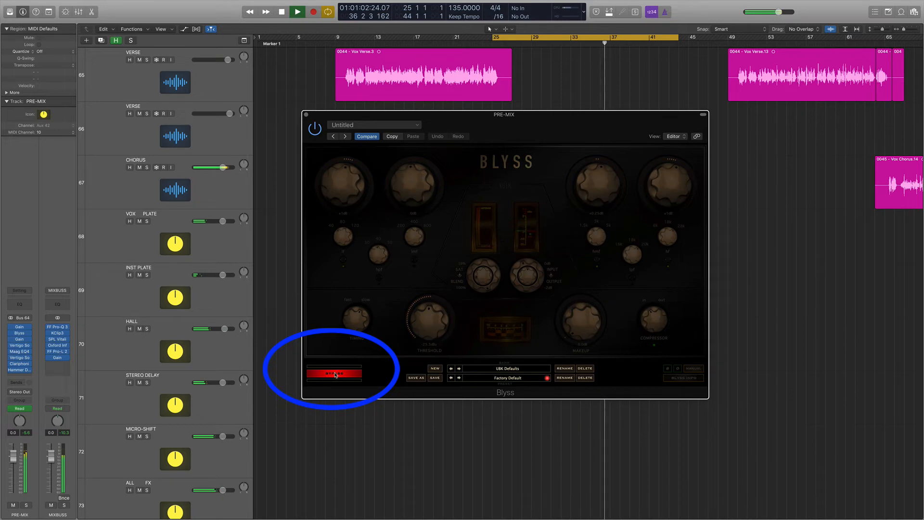
left_click(335, 373)
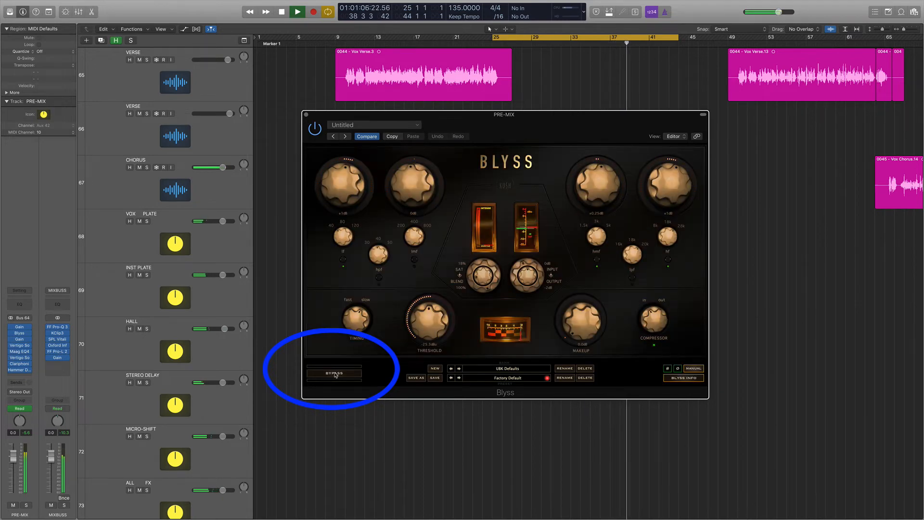
key("space")
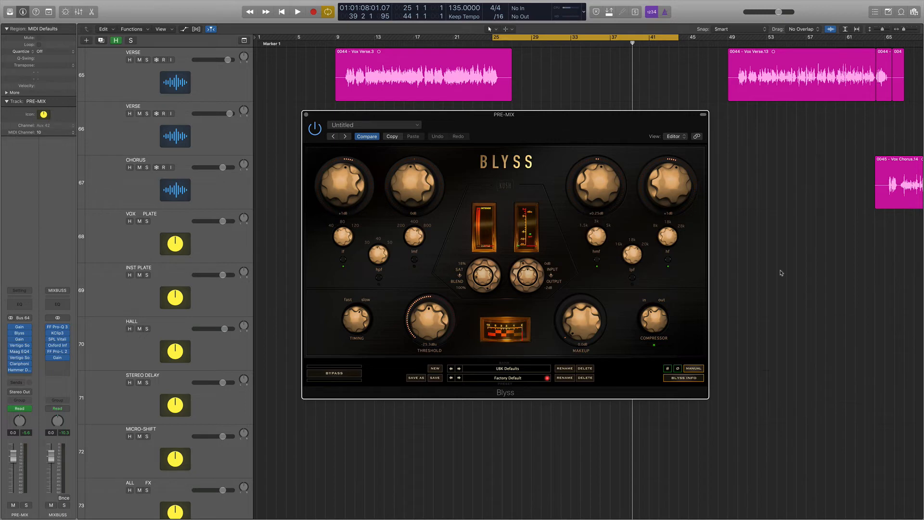
Step: Reopen the mixer and show the PRE-MIX Gain plug-ins before and after Blyss, one on each side of it
key("x")
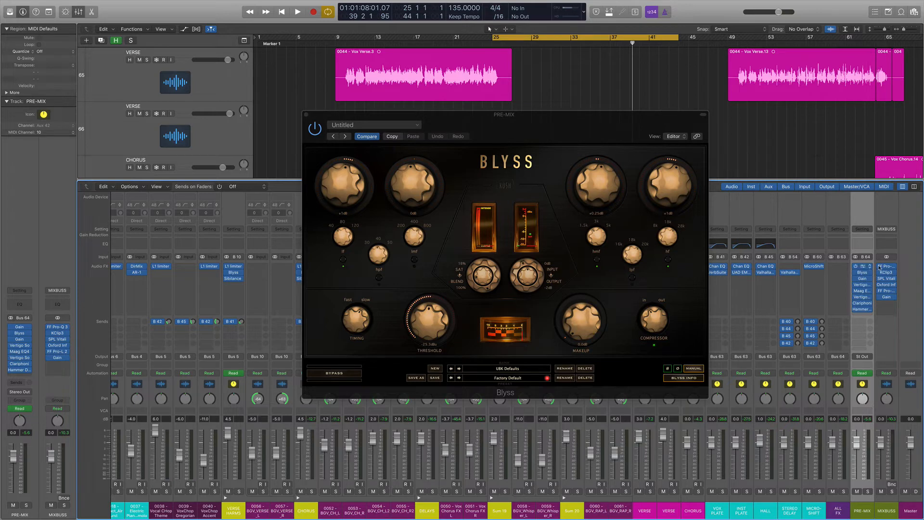
left_click(863, 268)
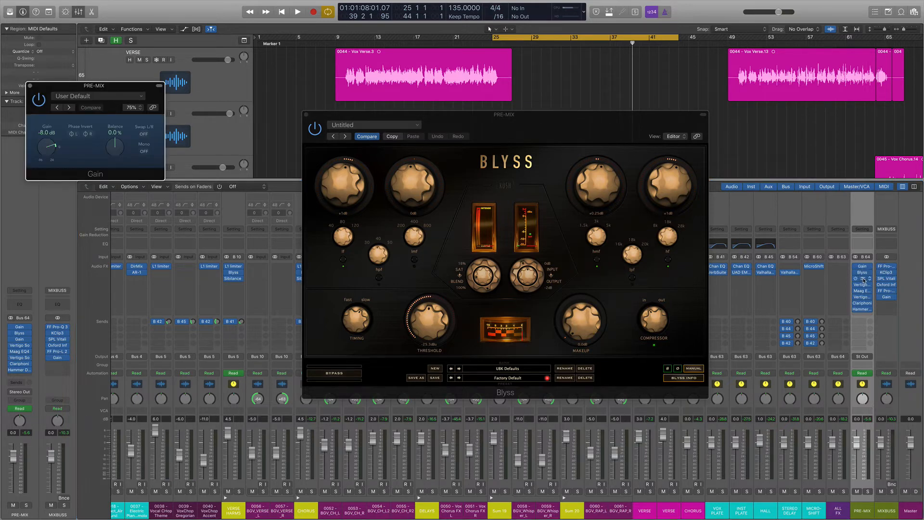
left_click(863, 278)
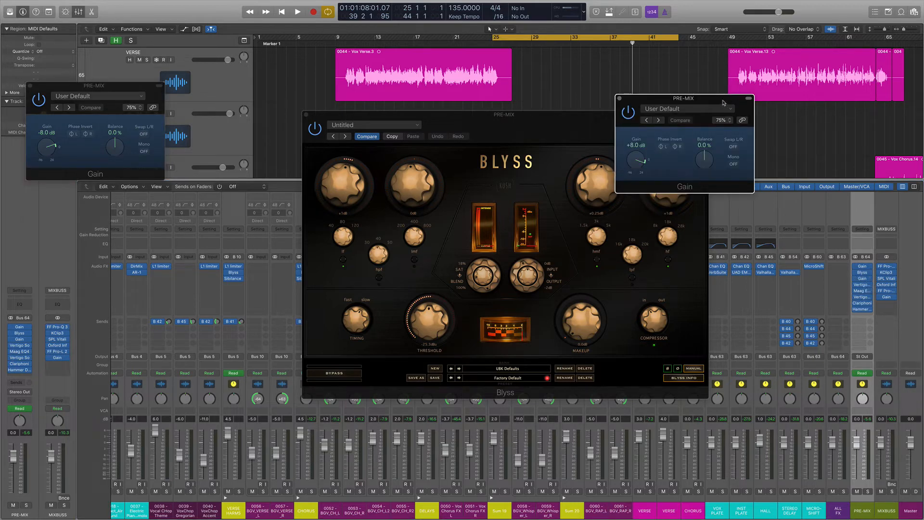
left_click_drag(723, 104, 843, 145)
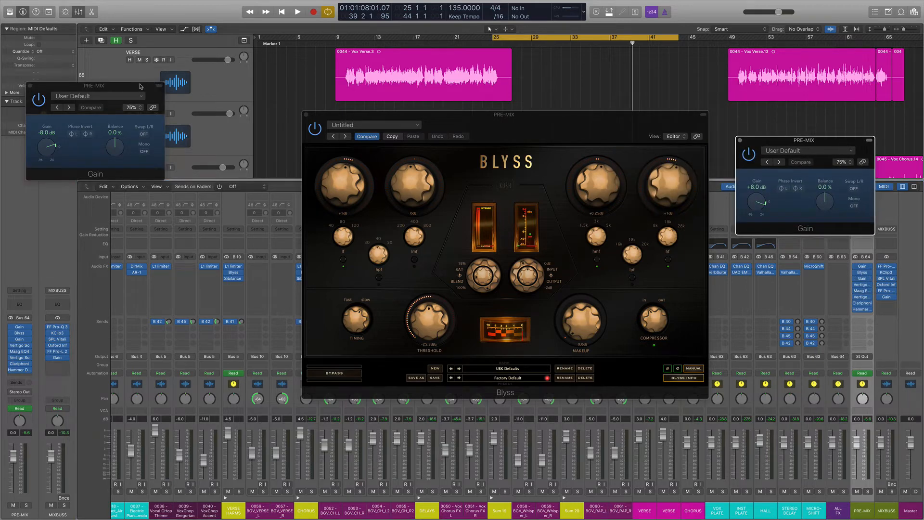
left_click_drag(140, 86, 255, 172)
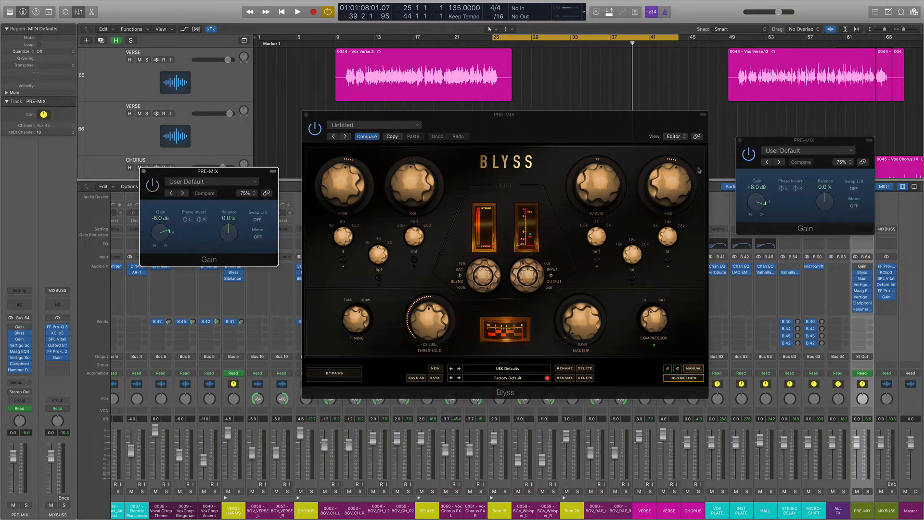
left_click(748, 190)
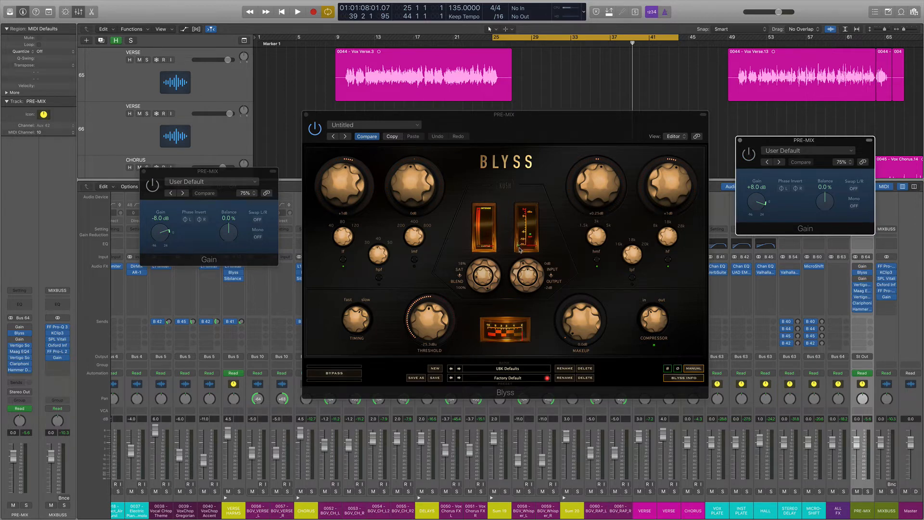
Step: Audition the chorus, toggle the power of both Gain plug-ins around Blyss, and replay it to compare the level into Blyss
key("space")
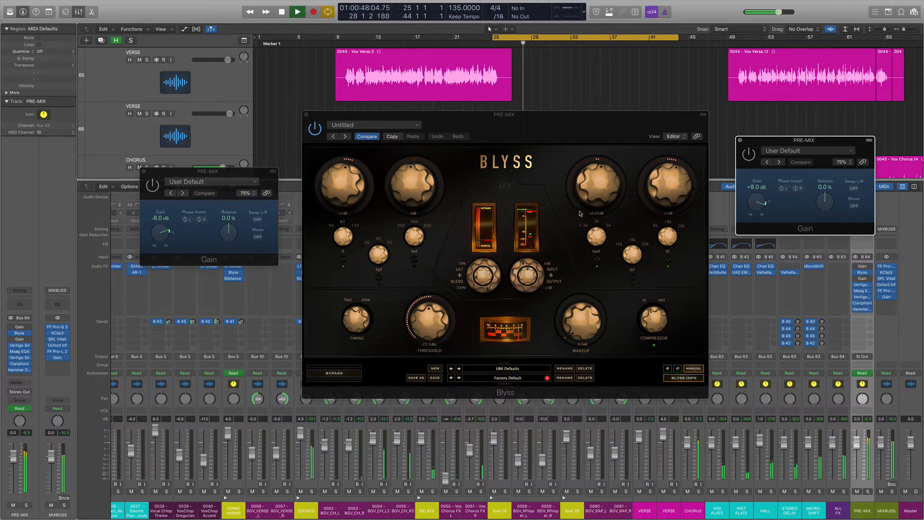
key("space")
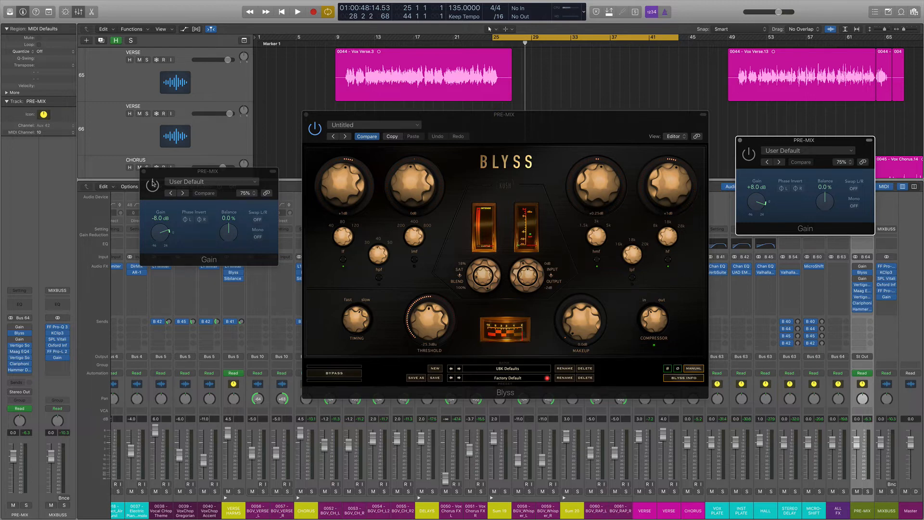
left_click(152, 184)
left_click(749, 155)
key("space")
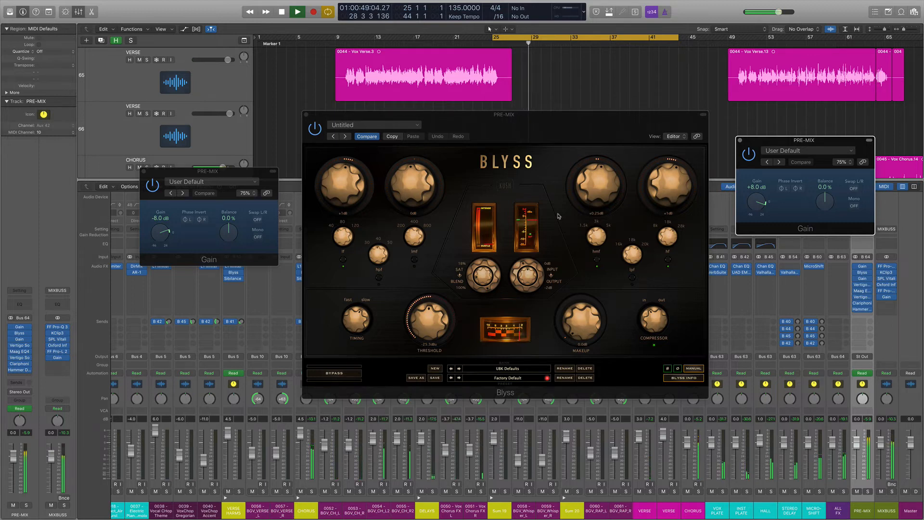
key("space")
Step: Close both PRE-MIX Gain windows and the Blyss window
left_click(143, 171)
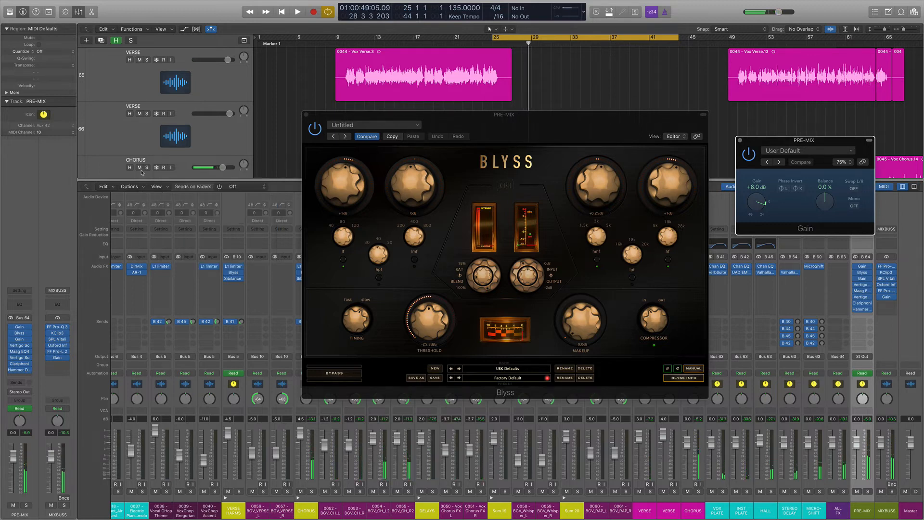
left_click(306, 116)
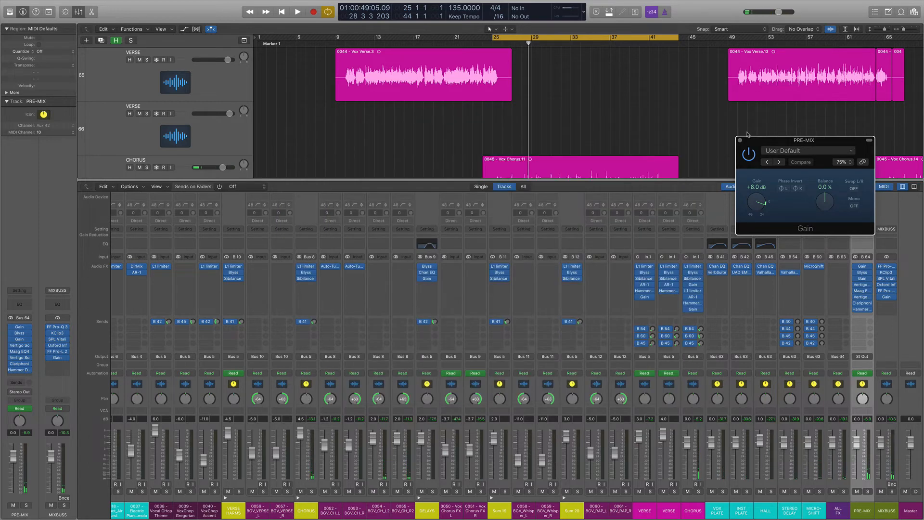
left_click(740, 141)
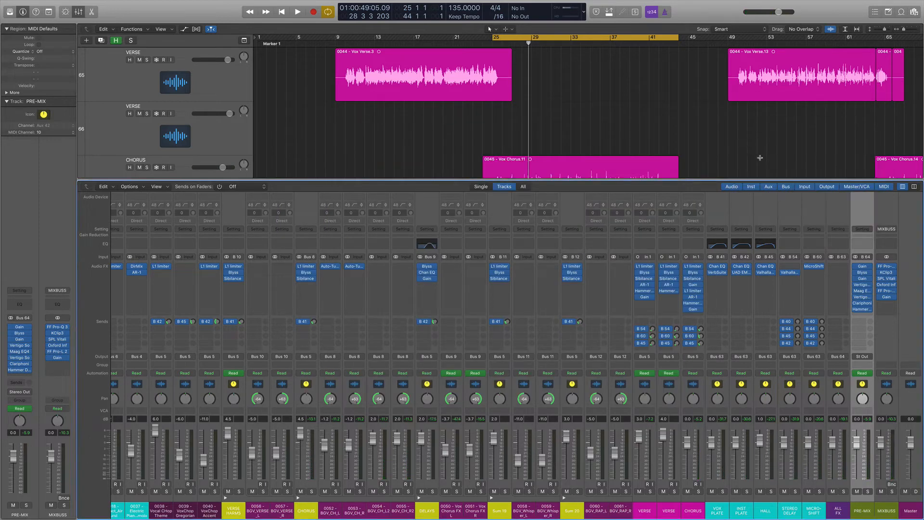
Step: Open the first Vertigo Sound VSM-4 on PRE-MIX and compare the chorus with its unit power off and on
mouse_move(865, 274)
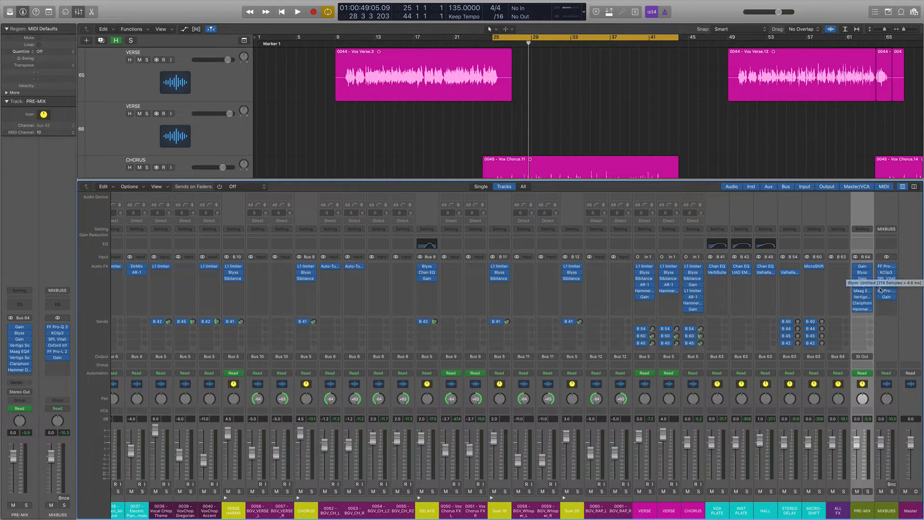
left_click(863, 287)
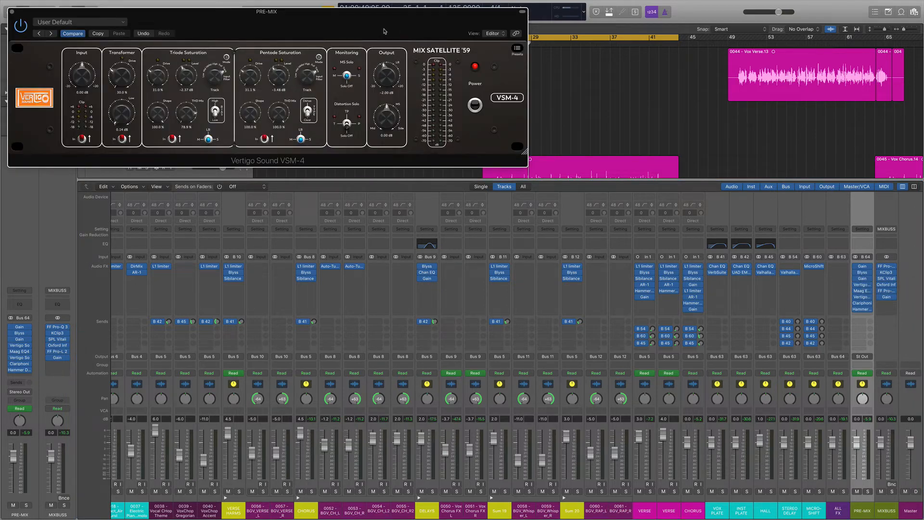
left_click_drag(385, 31, 484, 140)
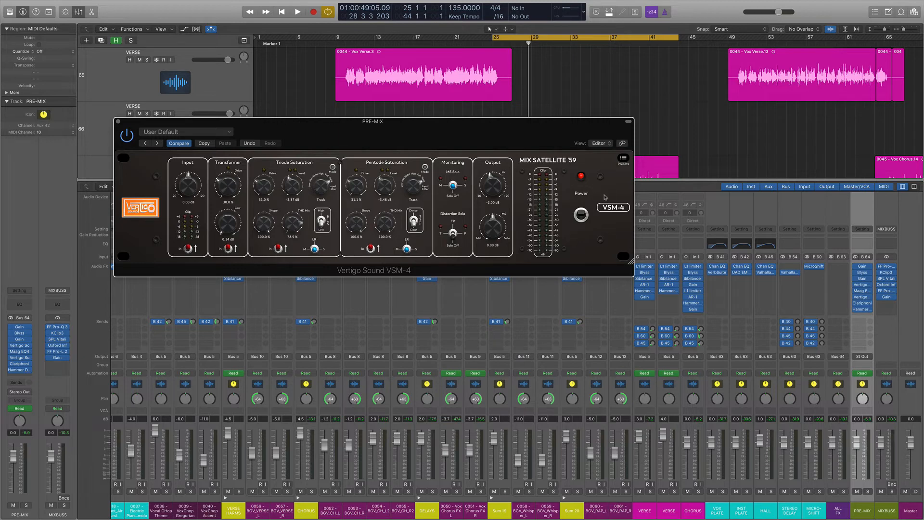
key("space")
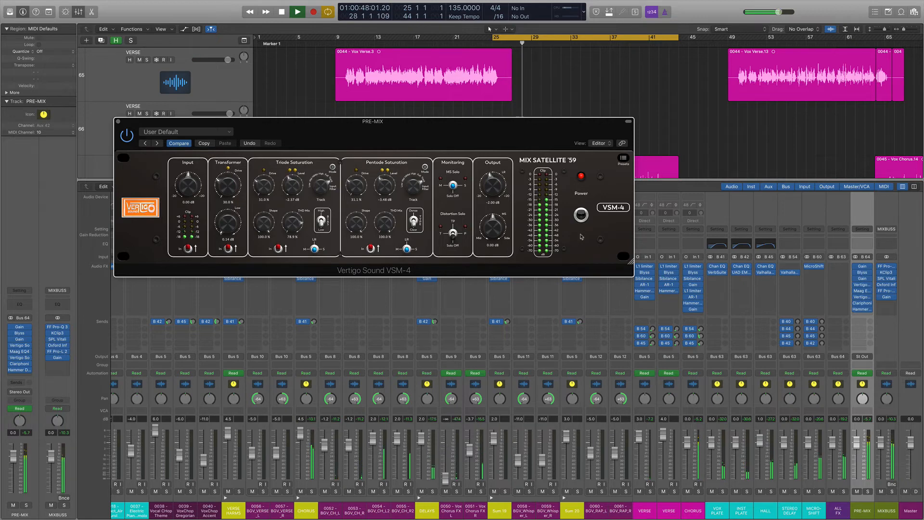
left_click(581, 215)
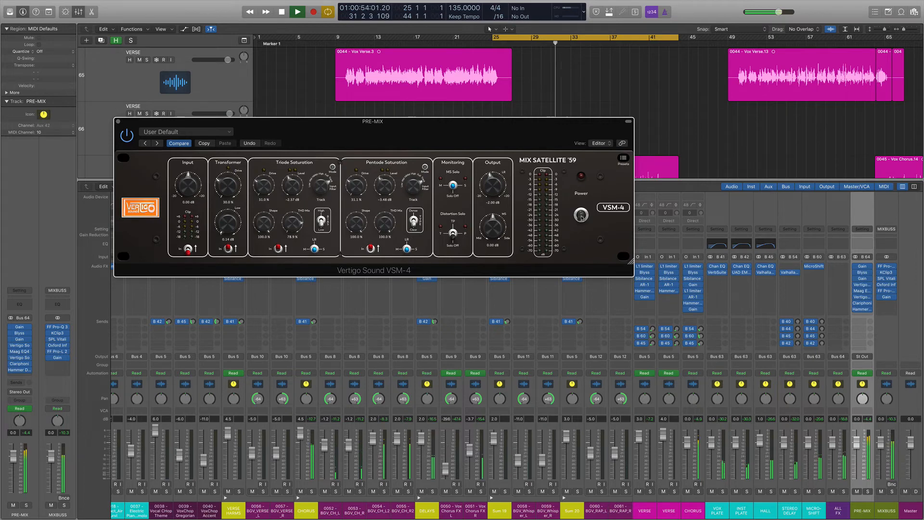
left_click(581, 216)
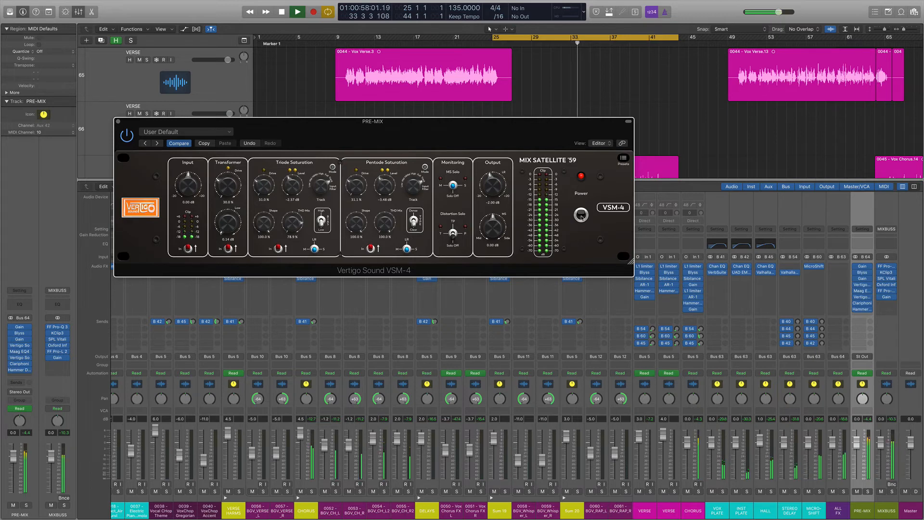
Step: Close the first VSM-4 on PRE-MIX and show the Maag EQ4 in its place, clear of the transport area
key("space")
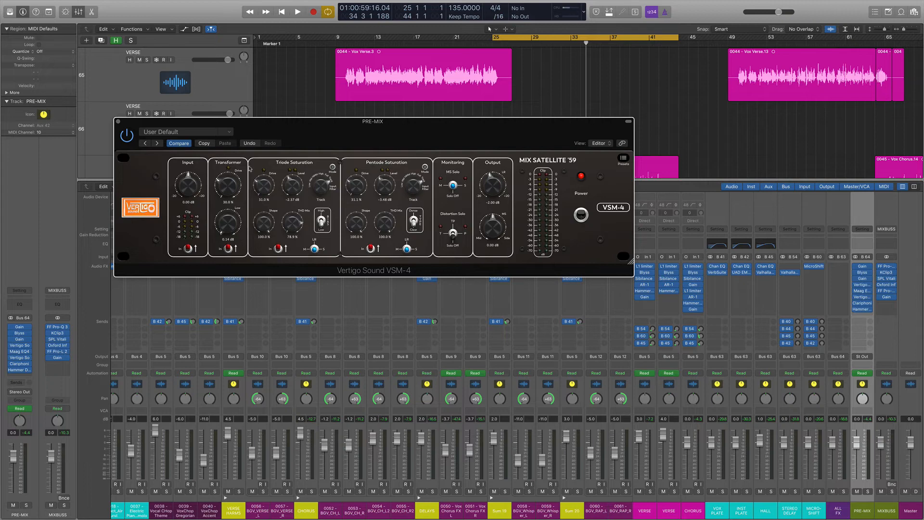
left_click(118, 122)
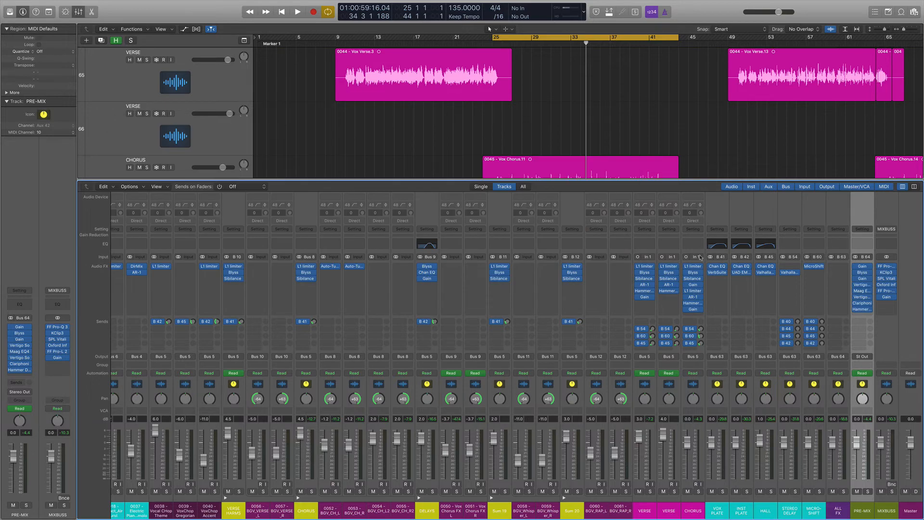
left_click(862, 291)
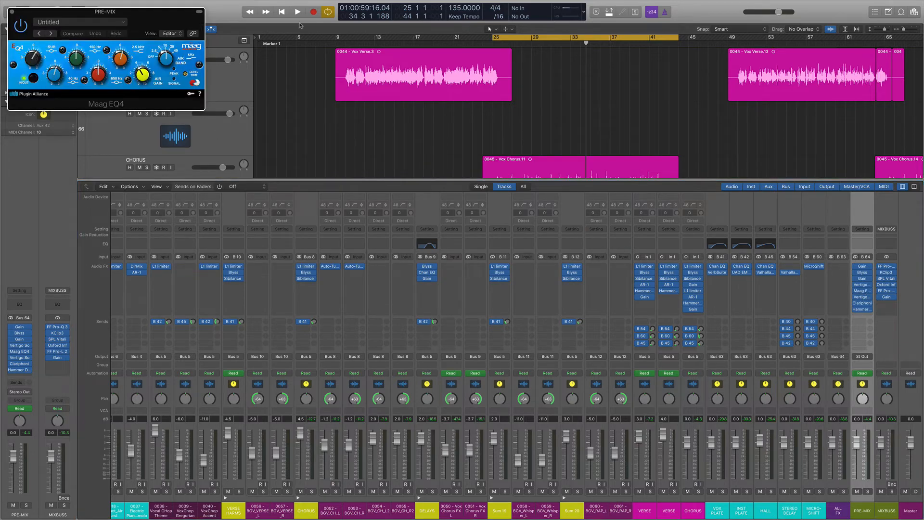
left_click_drag(181, 22, 381, 123)
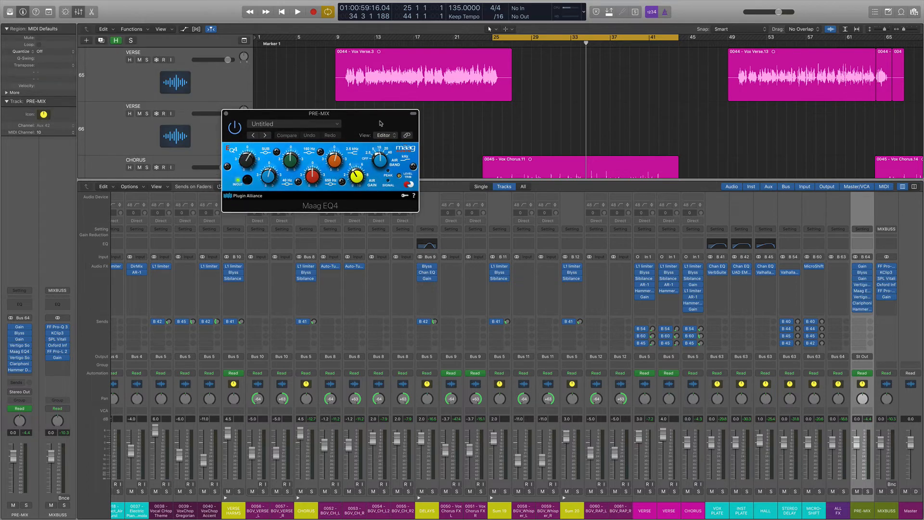
Step: Briefly open and close Blyss and the first Vertigo plug-in on PRE-MIX to recall what precedes the Maag EQ4
left_click(864, 273)
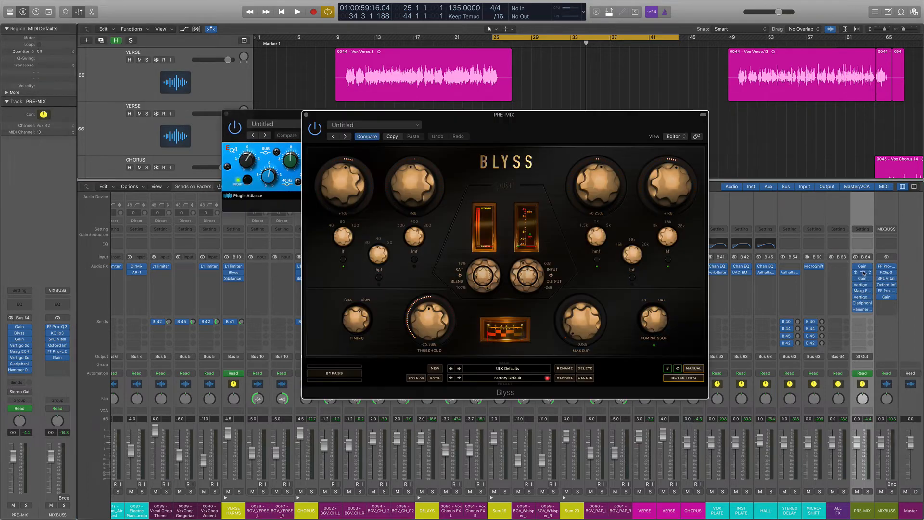
left_click(864, 273)
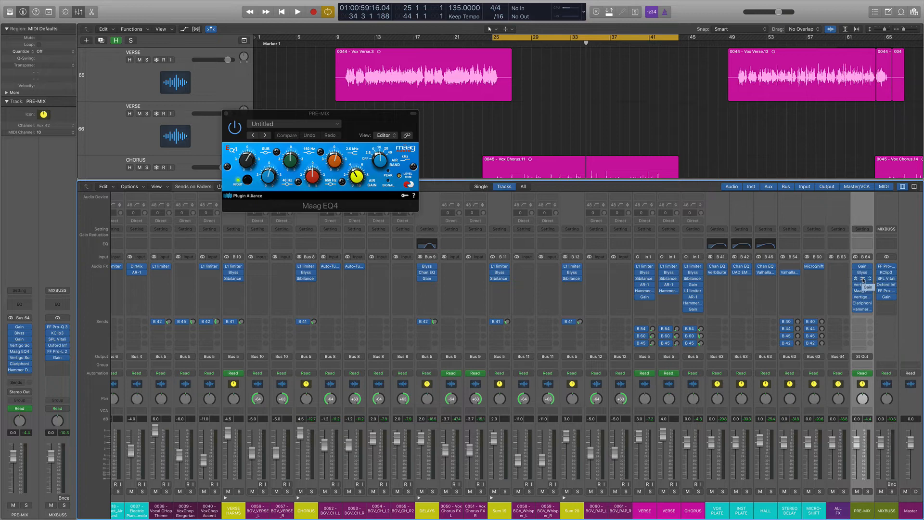
left_click(864, 285)
left_click(864, 284)
left_click(864, 286)
left_click(864, 286)
Step: Audition the chorus while toggling the power of the PRE-MIX Maag EQ4 to compare it, and close its window
left_click_drag(363, 117, 382, 121)
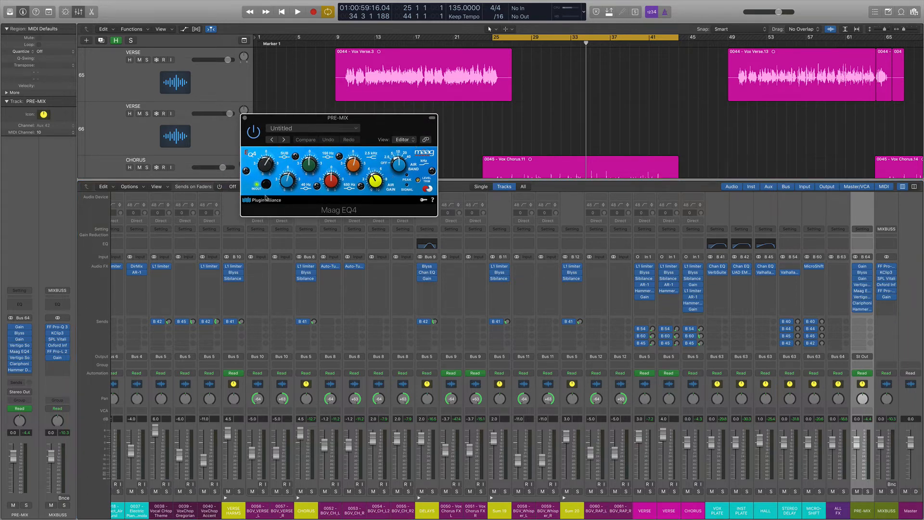
key("space")
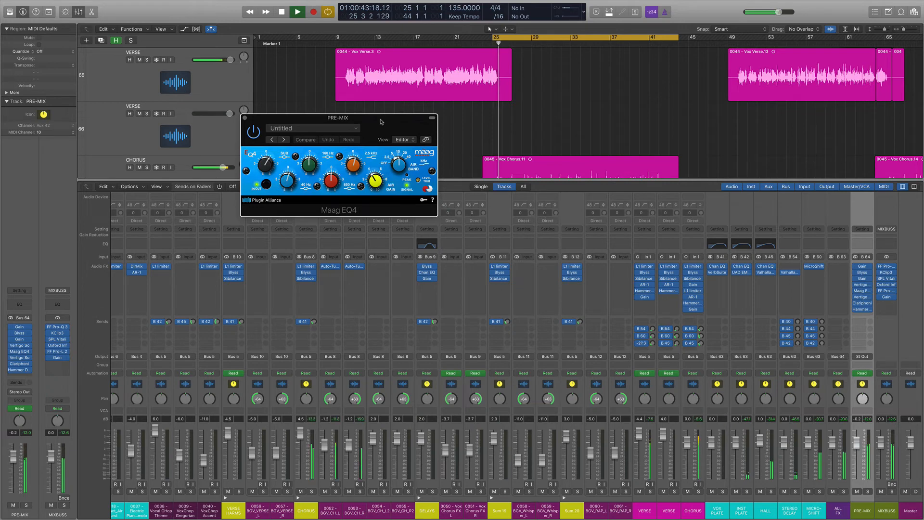
left_click(254, 133)
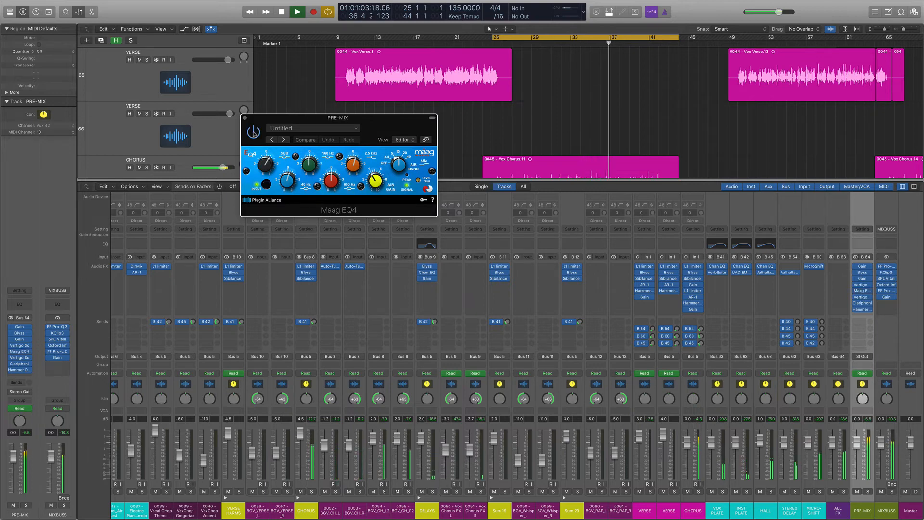
key("space")
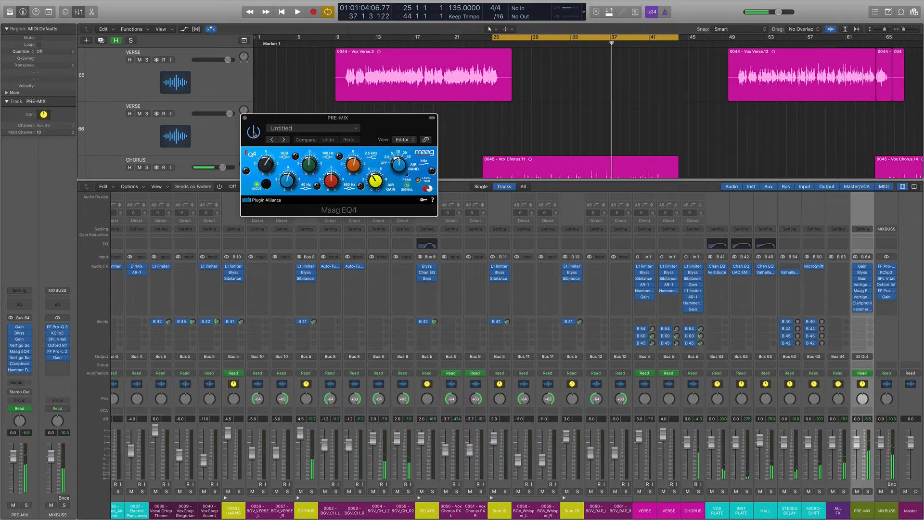
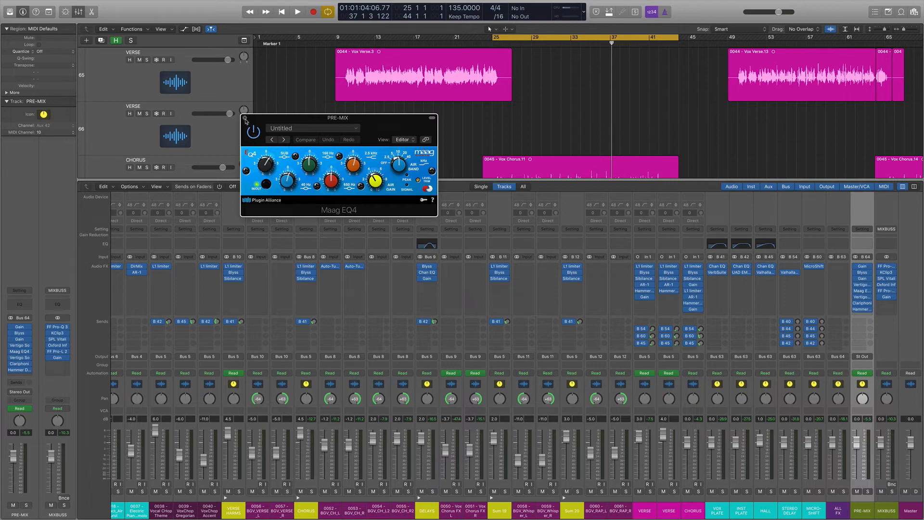
left_click(245, 117)
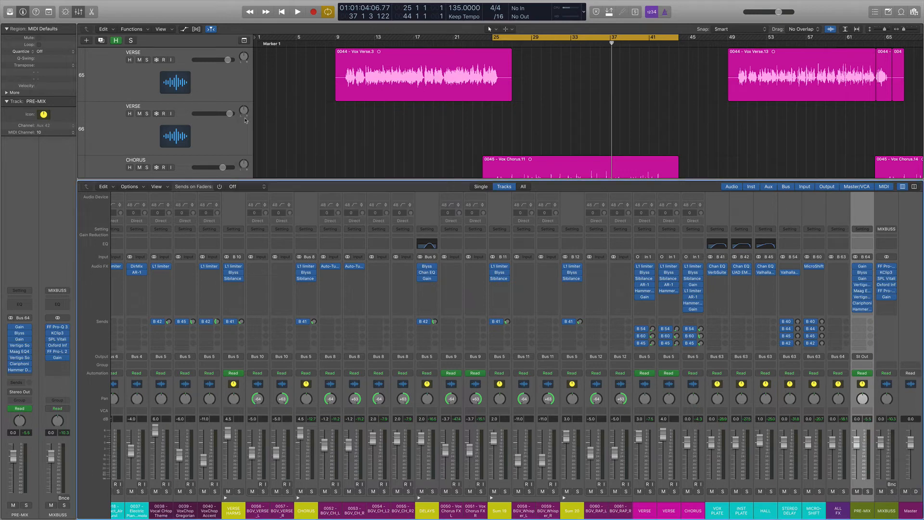
Step: Open the Vertigo Sound VSC-3 compressor on PRE-MIX, audition the chorus through it, and close it
left_click(863, 297)
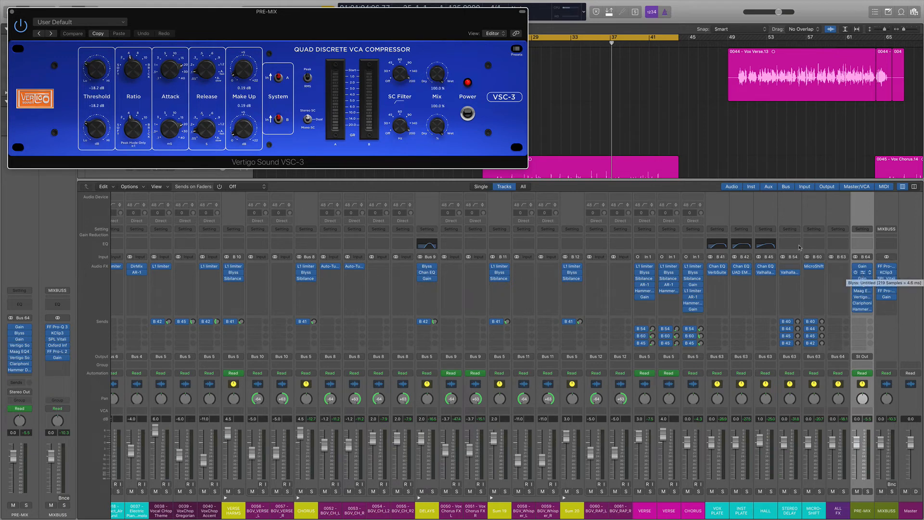
key("space")
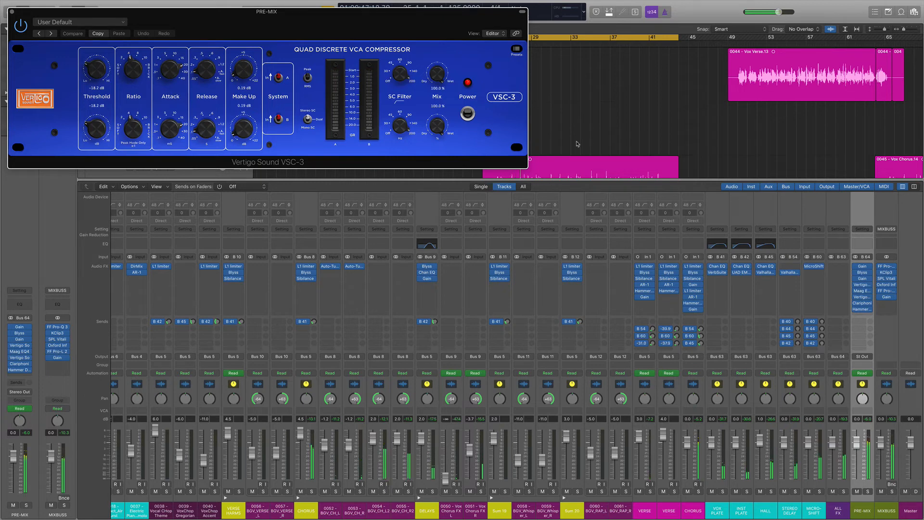
left_click(863, 297)
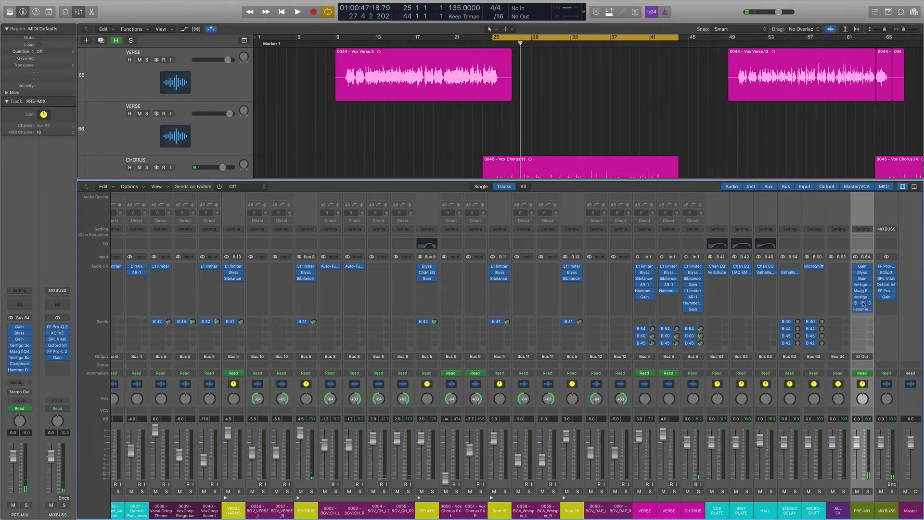
Step: Show the PRE-MIX Clariphonic DSP MKII and Hammer DSP one above the other while the chorus plays
left_click(862, 309)
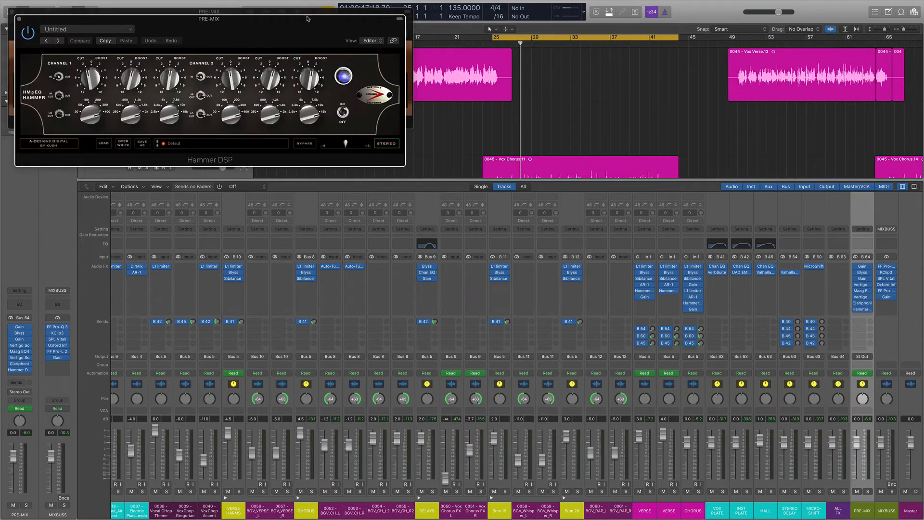
left_click_drag(307, 18, 335, 138)
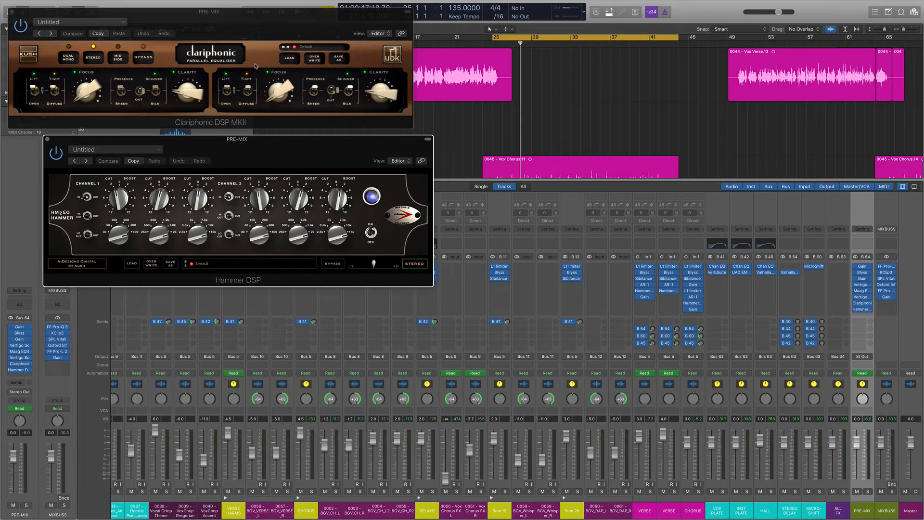
key("space")
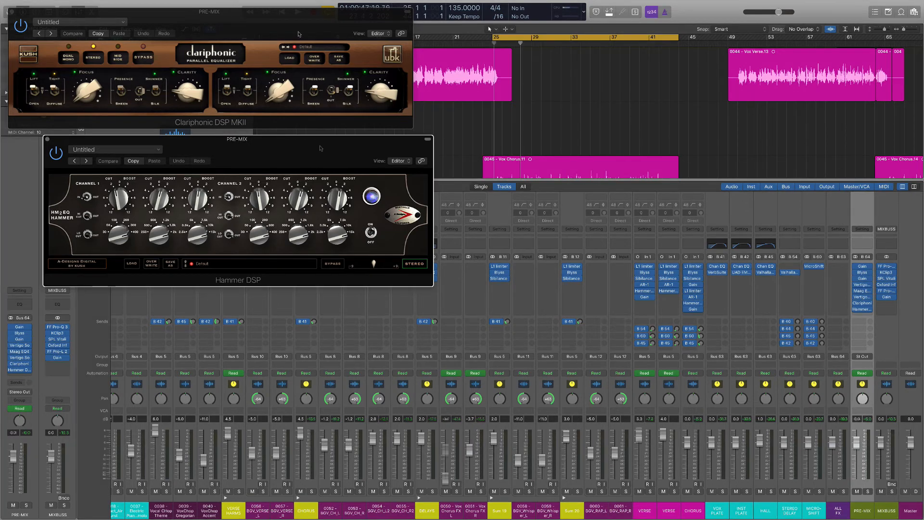
left_click_drag(320, 148, 459, 227)
left_click_drag(352, 28, 547, 93)
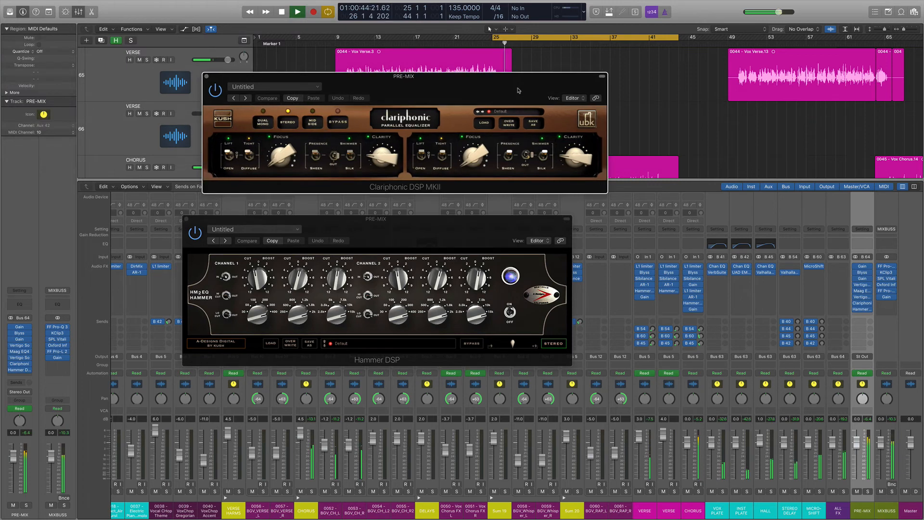
Step: Compare the chorus with the Clariphonic DSP MKII and Hammer DSP both bypassed and both active, ending with both active
left_click(338, 122)
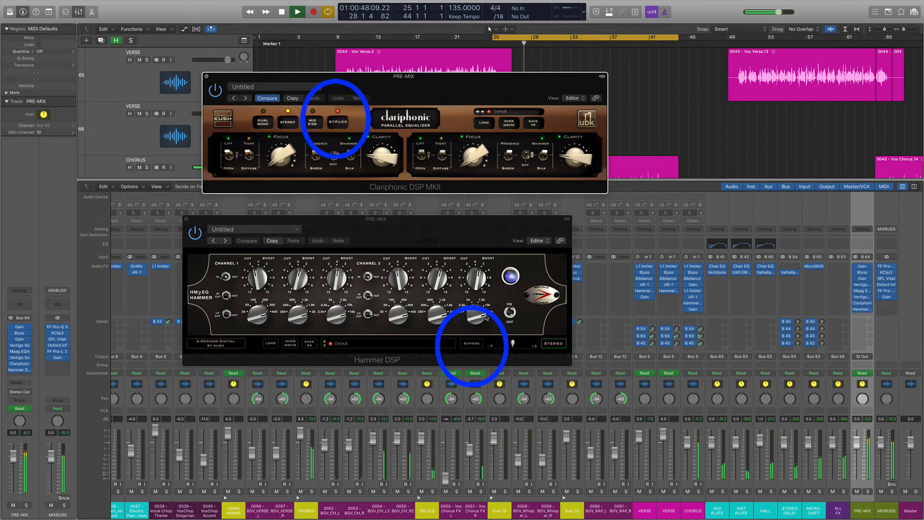
left_click(470, 344)
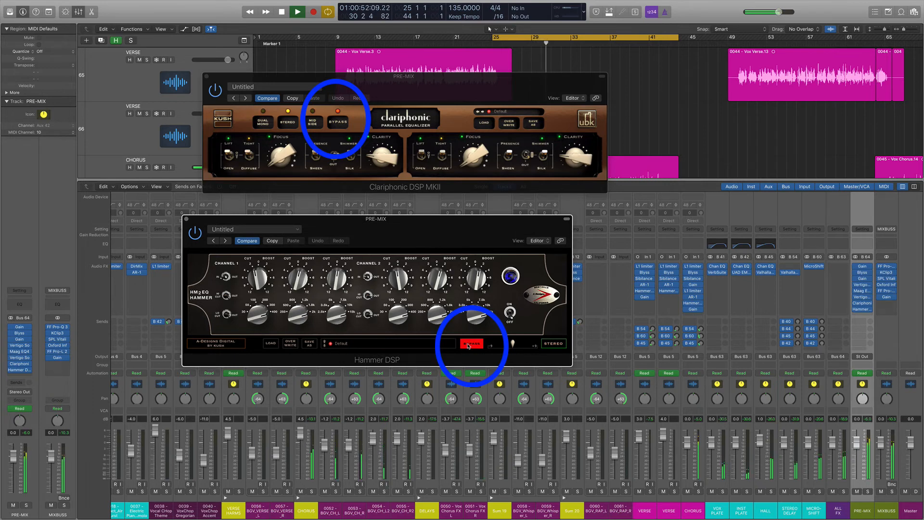
left_click(339, 123)
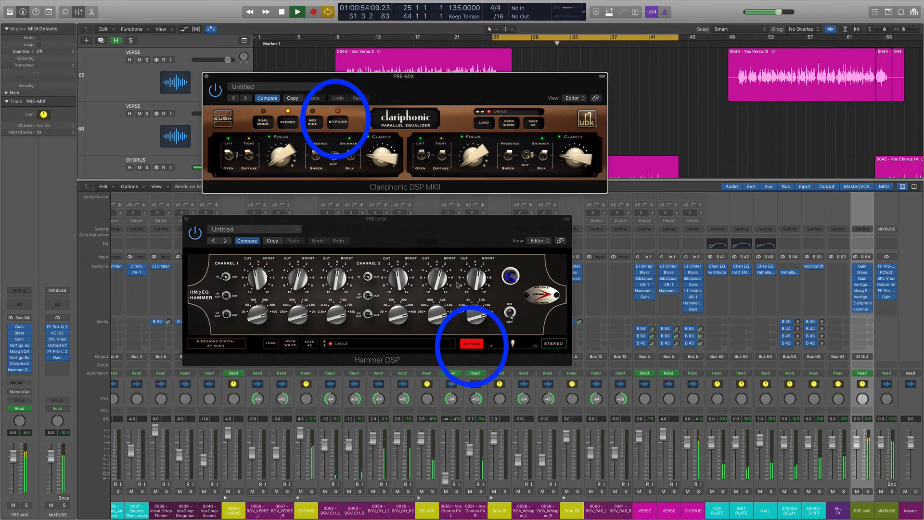
left_click(471, 343)
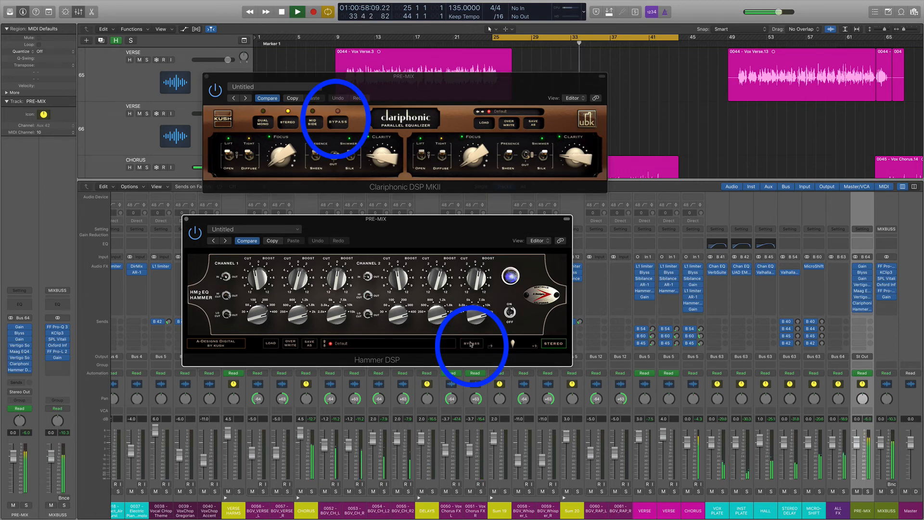
left_click(338, 122)
left_click(472, 343)
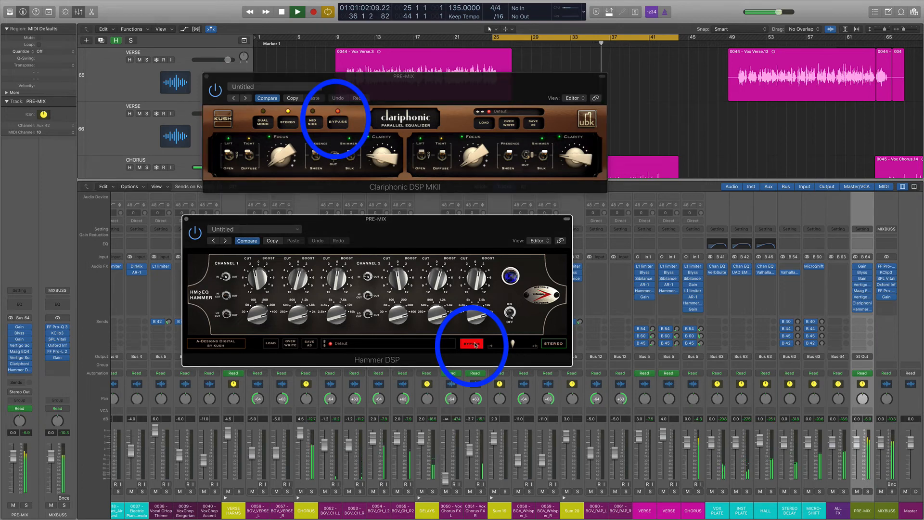
left_click(340, 122)
left_click(472, 345)
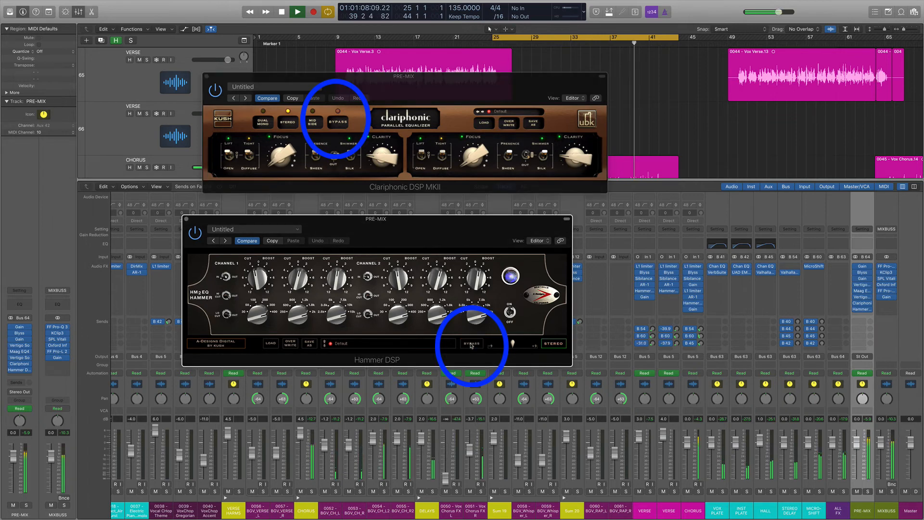
key("space")
Step: Close the Hammer DSP and Clariphonic windows and briefly revisit the Maag EQ4 on PRE-MIX
left_click(188, 219)
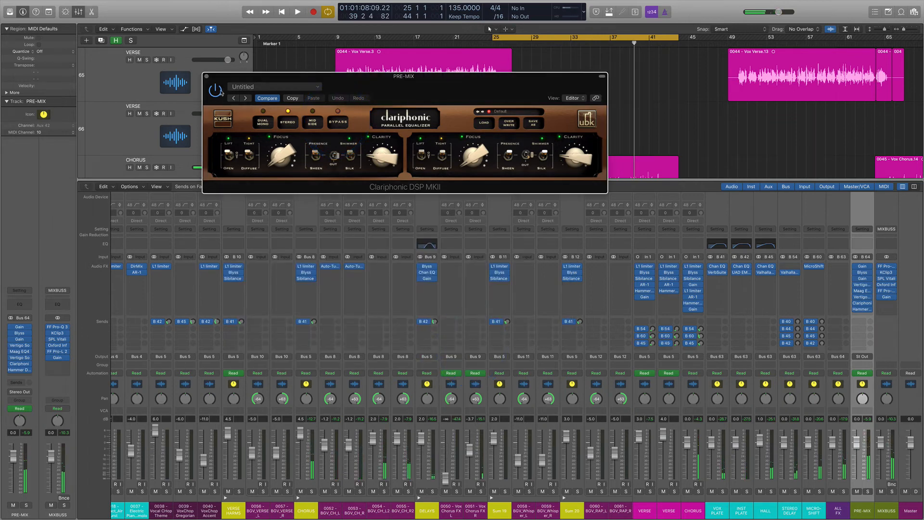
left_click(205, 76)
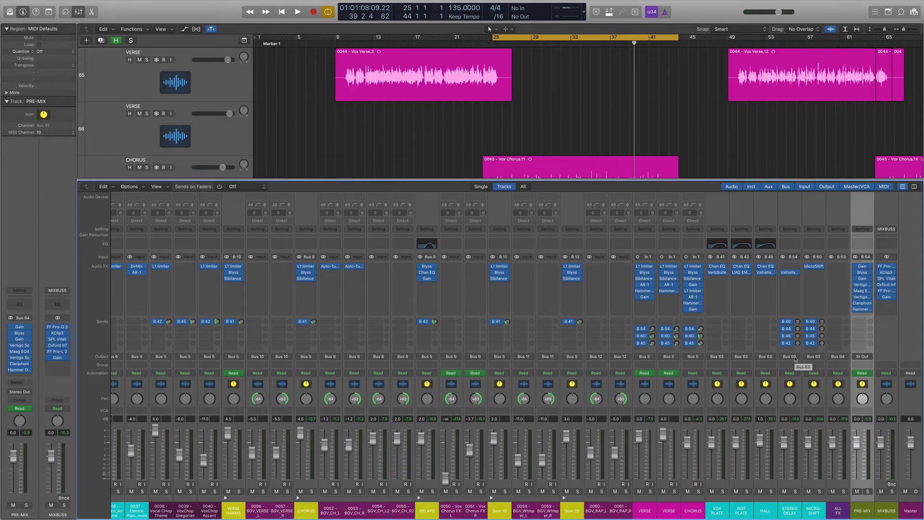
left_click(862, 291)
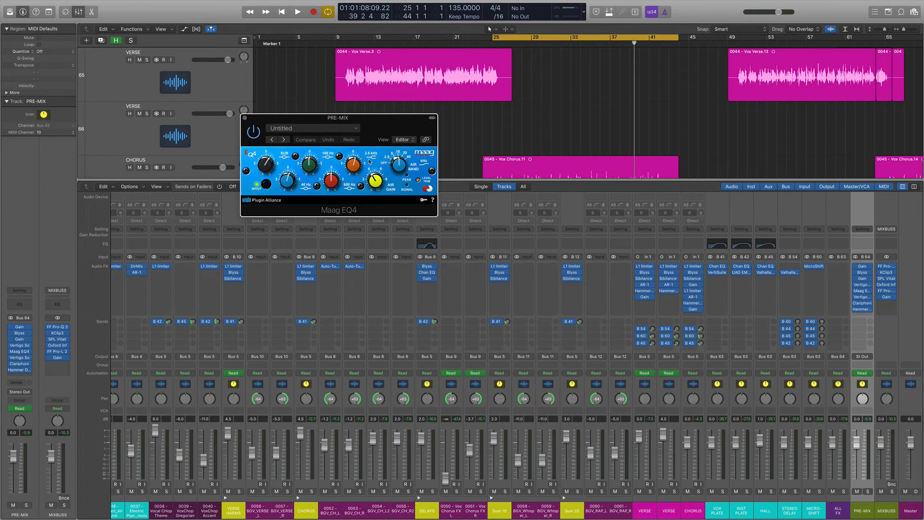
left_click(245, 117)
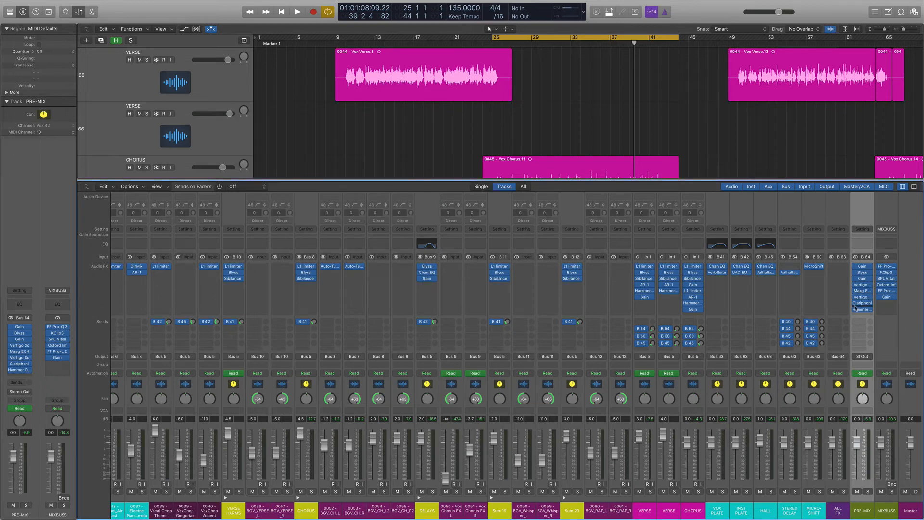
Step: Open FabFilter Pro-Q 3 on MIXBUSS, inspect the frequency, gain and Q of its three EQ bands, and close it
left_click(887, 268)
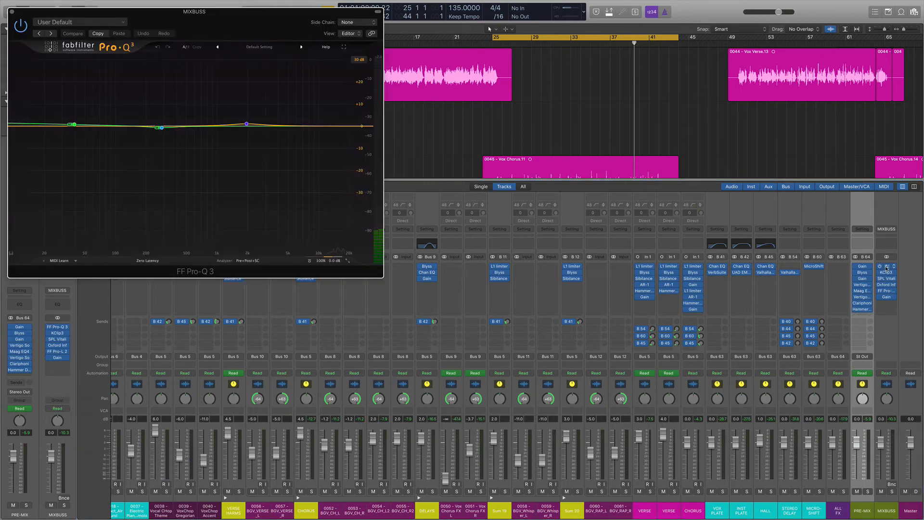
mouse_move(192, 133)
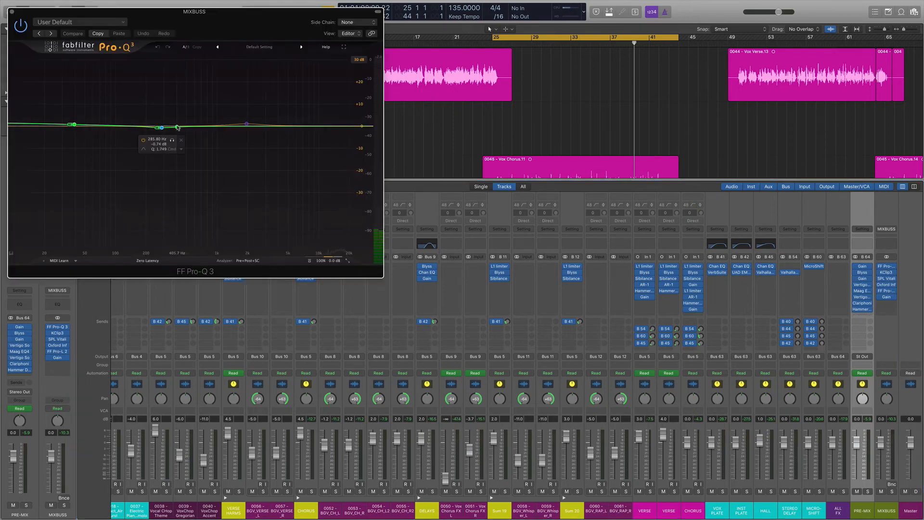
mouse_move(76, 121)
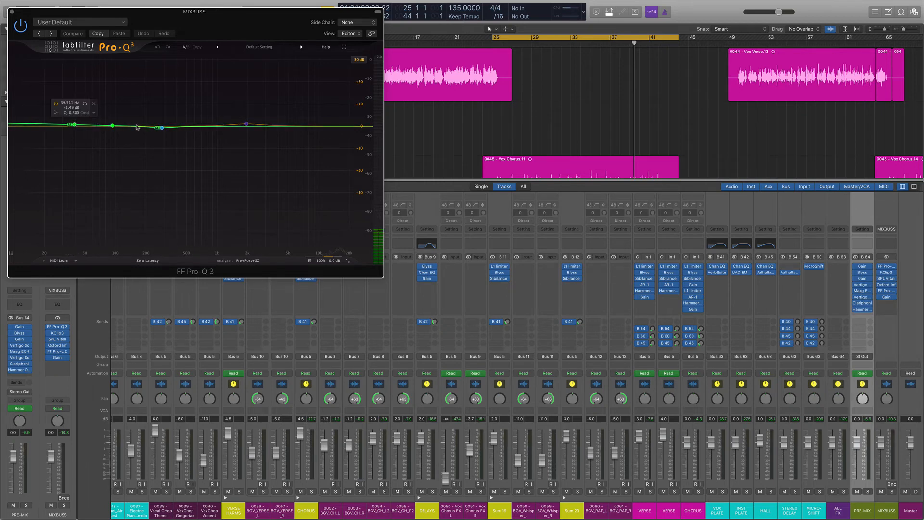
mouse_move(162, 129)
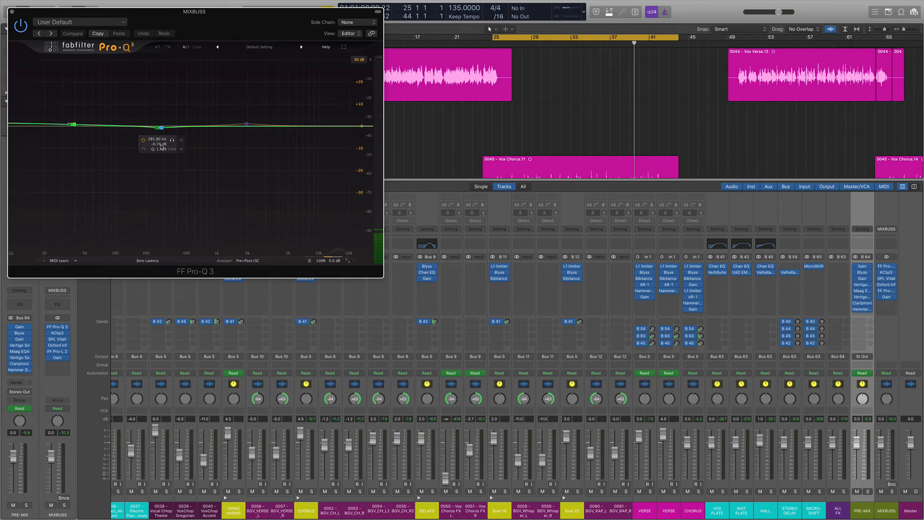
mouse_move(247, 125)
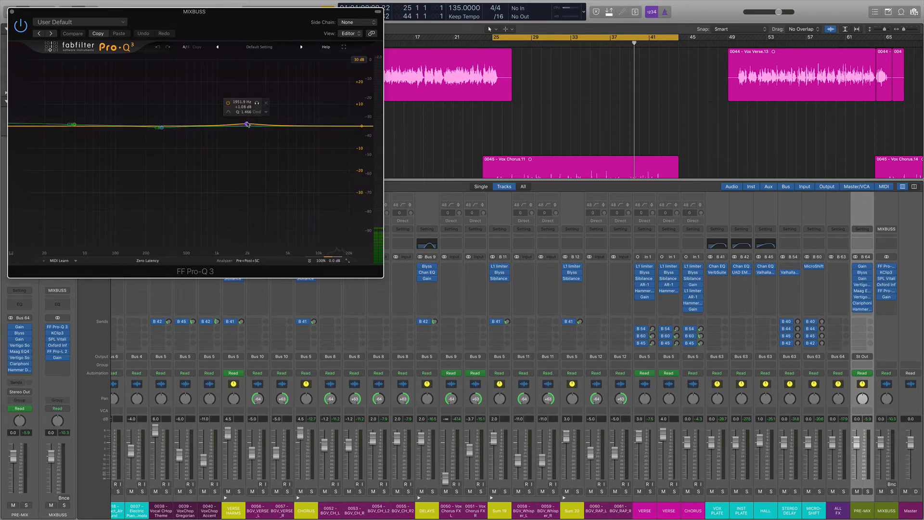
left_click(13, 12)
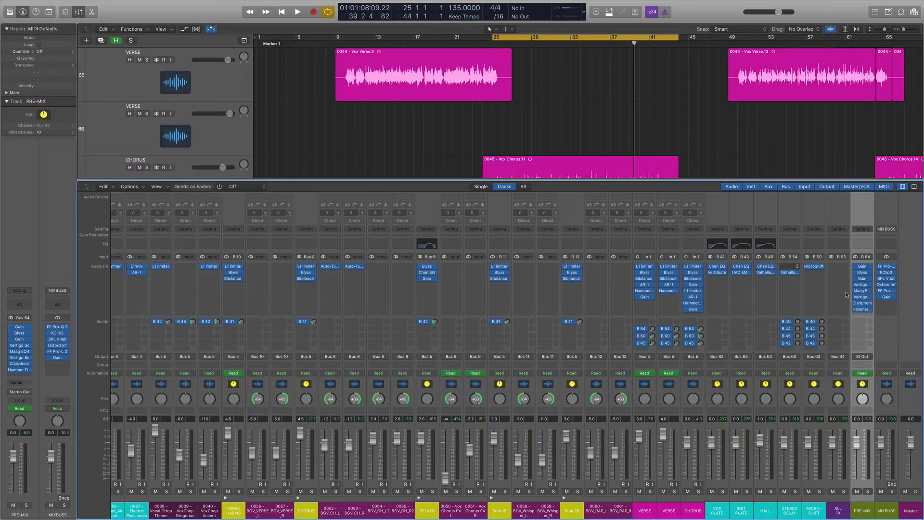
Step: Review and close KClip 3 on MIXBUSS, and bring the SPL Vitalizer MK2-T into view over the mixer
left_click(887, 272)
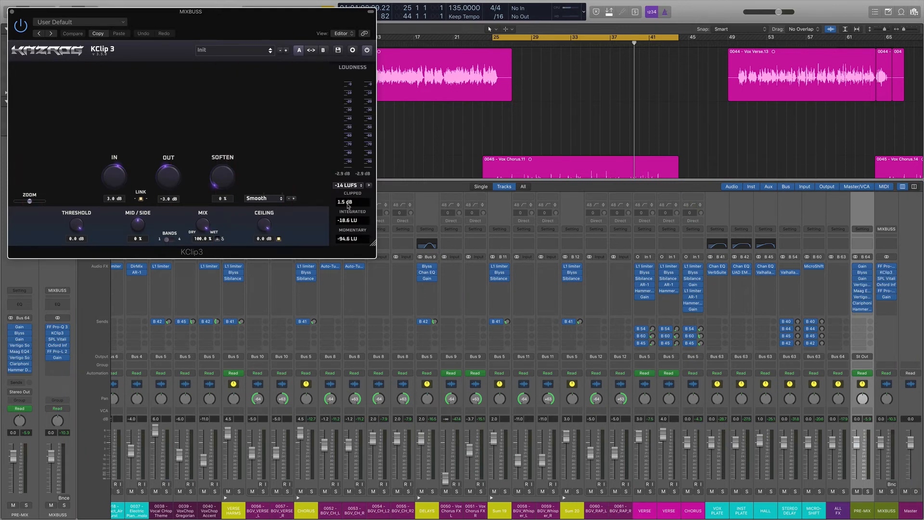
left_click(887, 272)
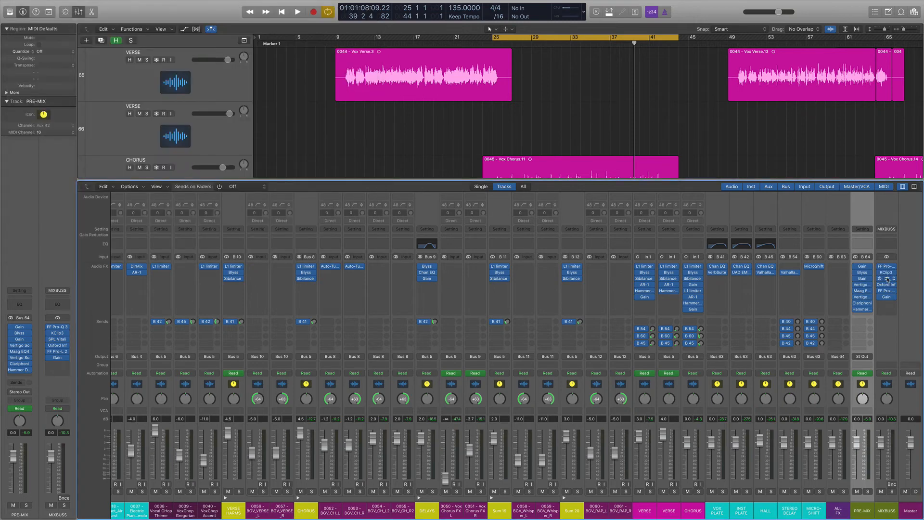
left_click(887, 278)
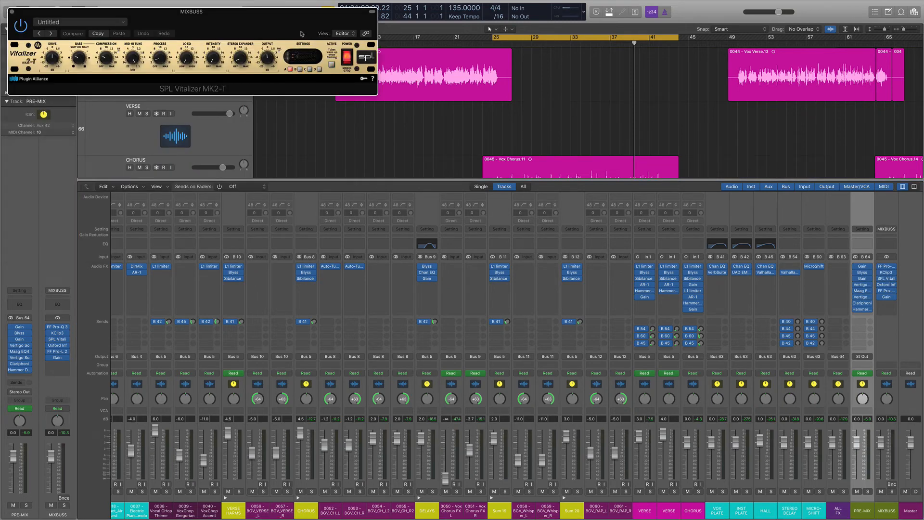
left_click_drag(263, 27, 475, 260)
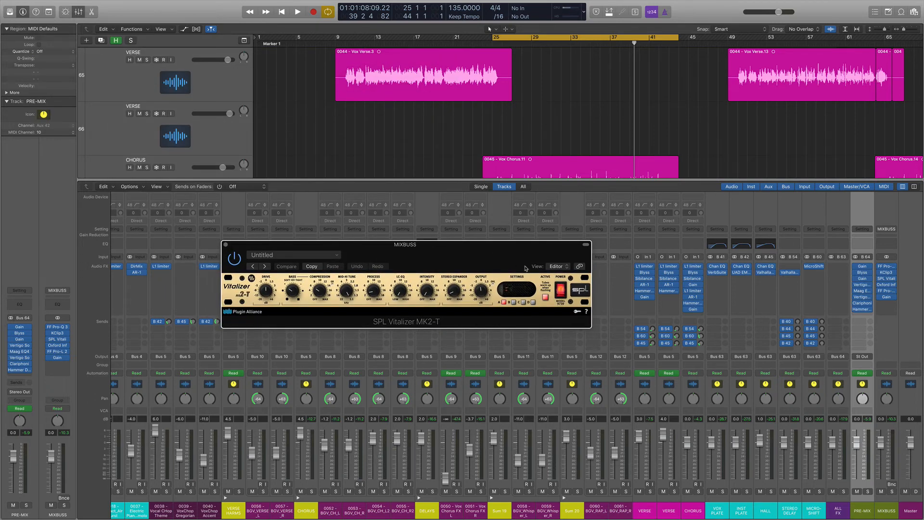
Step: Compare the chorus with the MIXBUSS SPL Vitalizer MK2-T inactive and active, ending with it active and playback stopped
key("space")
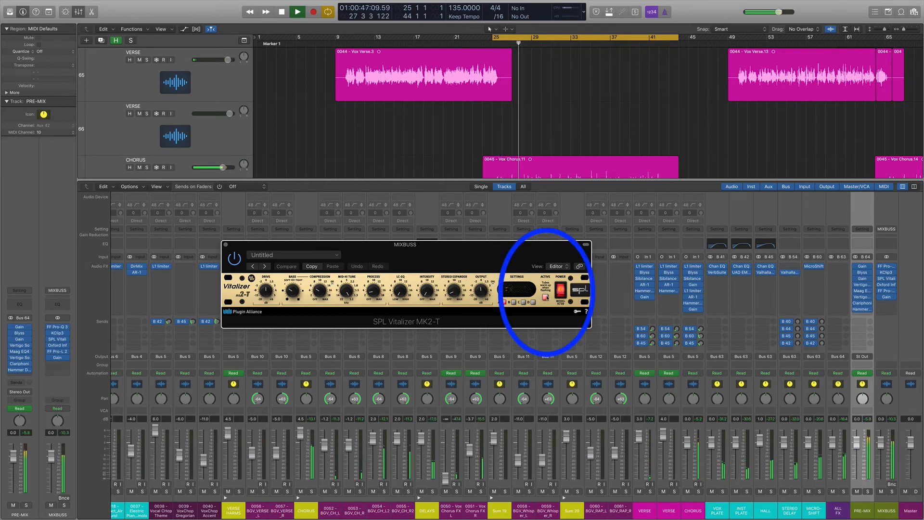
left_click(545, 297)
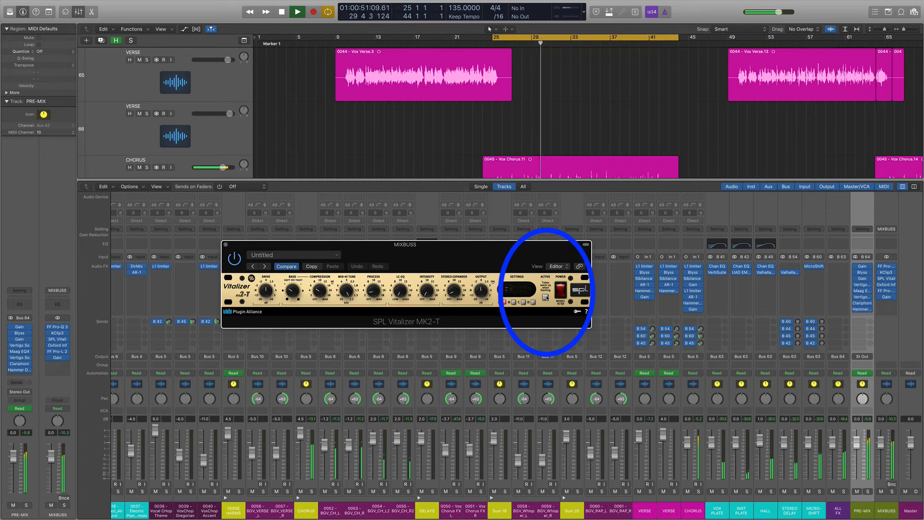
left_click(546, 297)
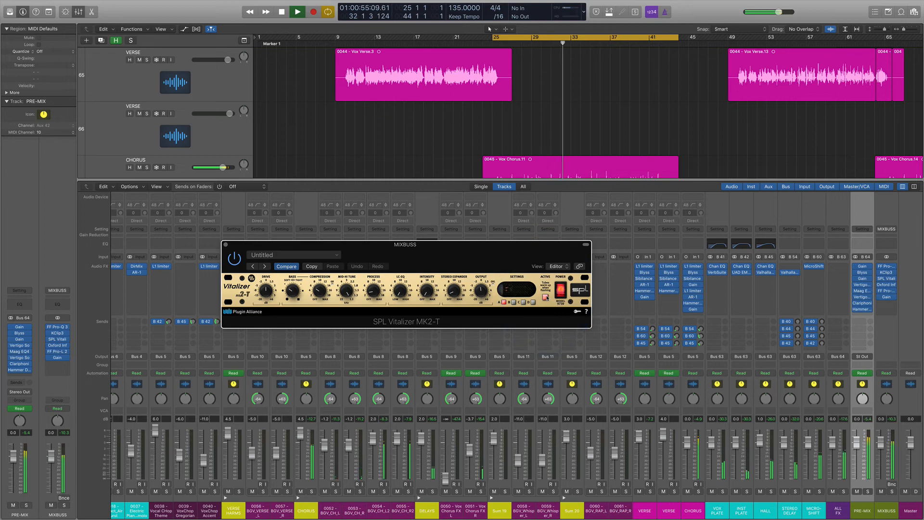
key("space")
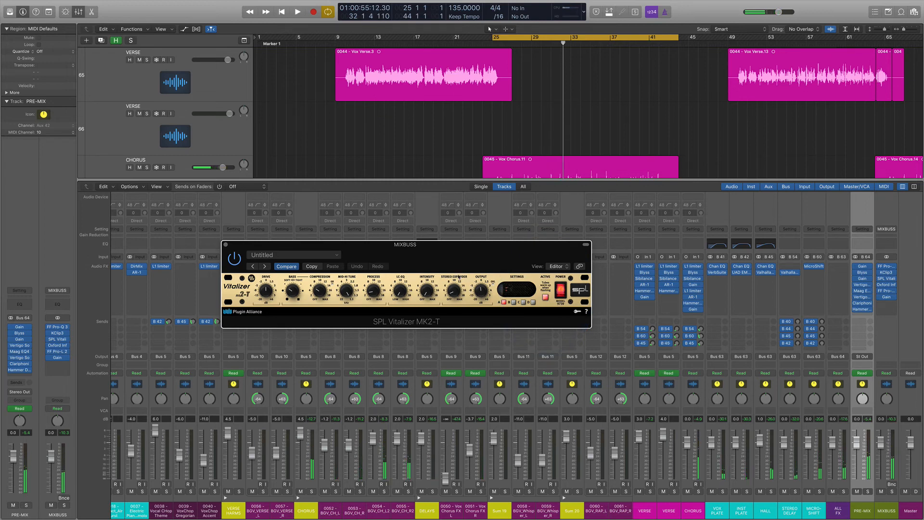
Step: Review the Oxford Inflator and FabFilter Pro-L 2 on MIXBUSS, playing the chorus through the limiter, and close all plug-in windows
left_click(887, 286)
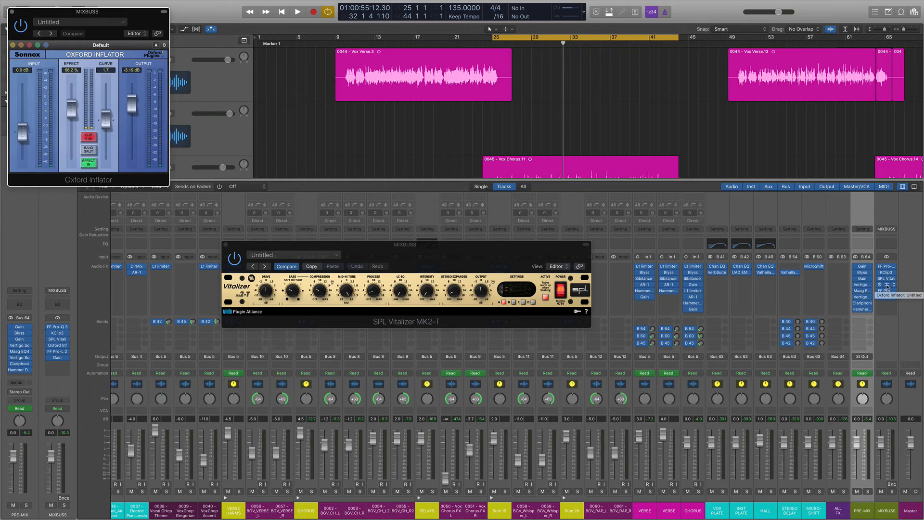
left_click(887, 287)
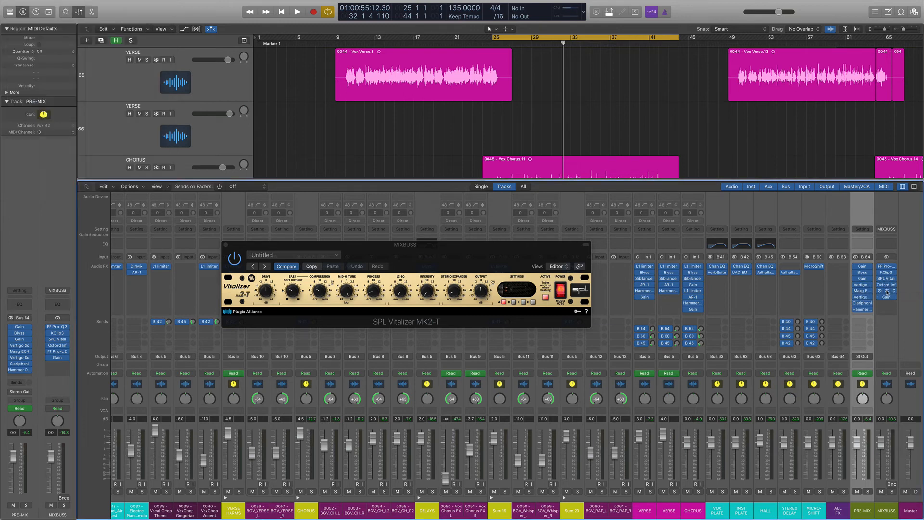
left_click(887, 291)
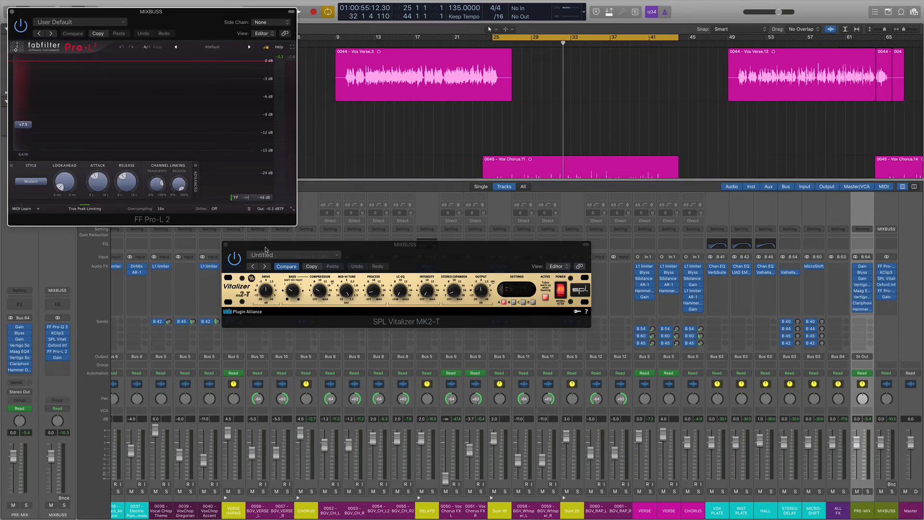
key("space")
left_click(226, 245)
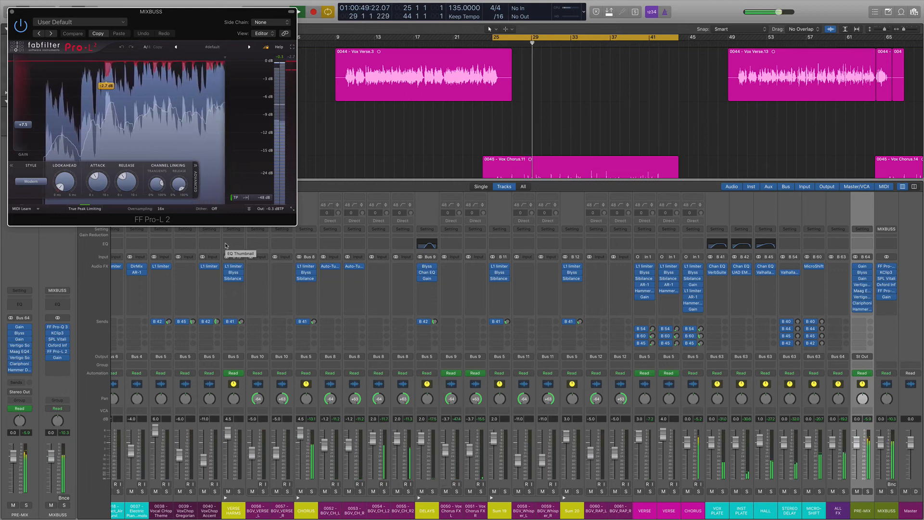
left_click(13, 13)
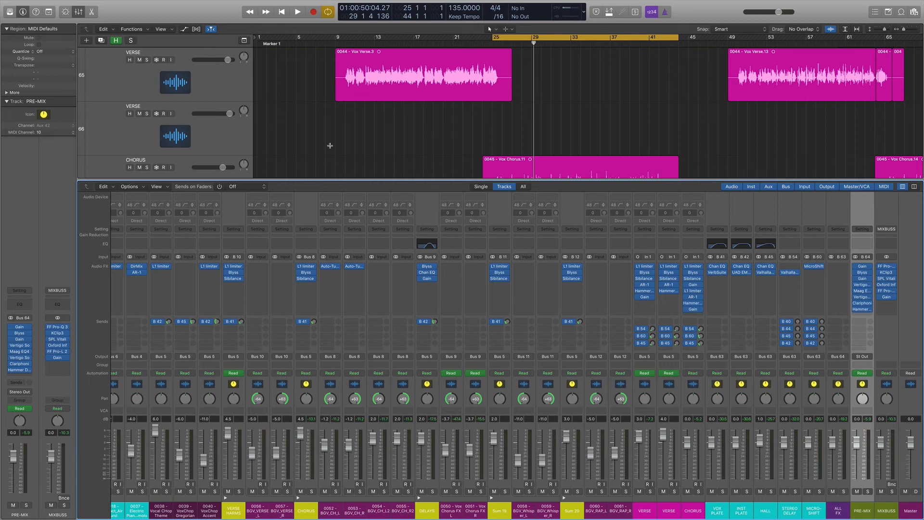
Step: Compare the chorus with Blyss, Maag EQ4, Clariphonic and Hammer on PRE-MIX and Pro-Q 3 and SPL Vitalizer on MIXBUSS bypassed and active
left_click(856, 272)
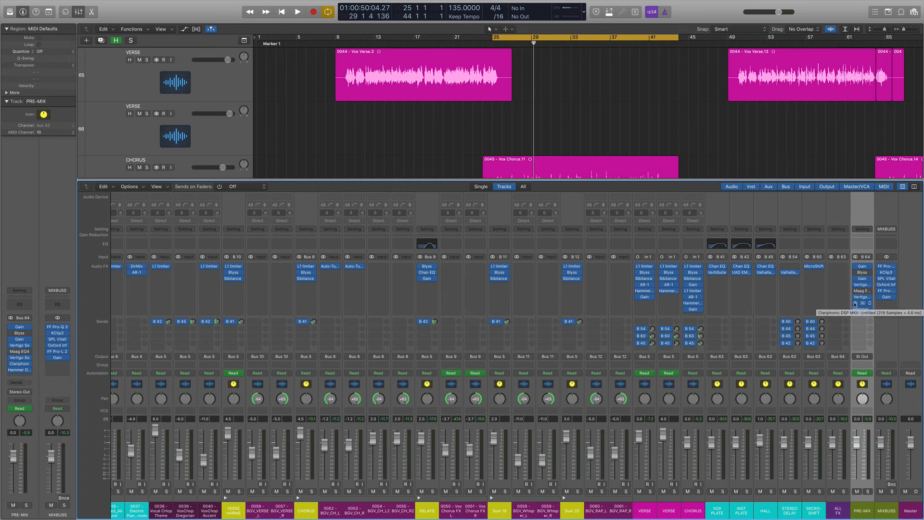
left_click(856, 304)
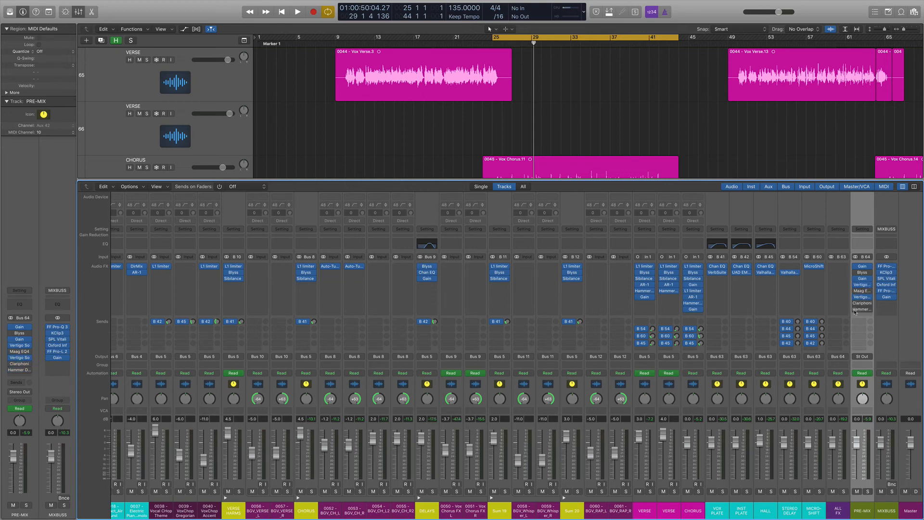
left_click(880, 278)
left_click(880, 266)
key("space")
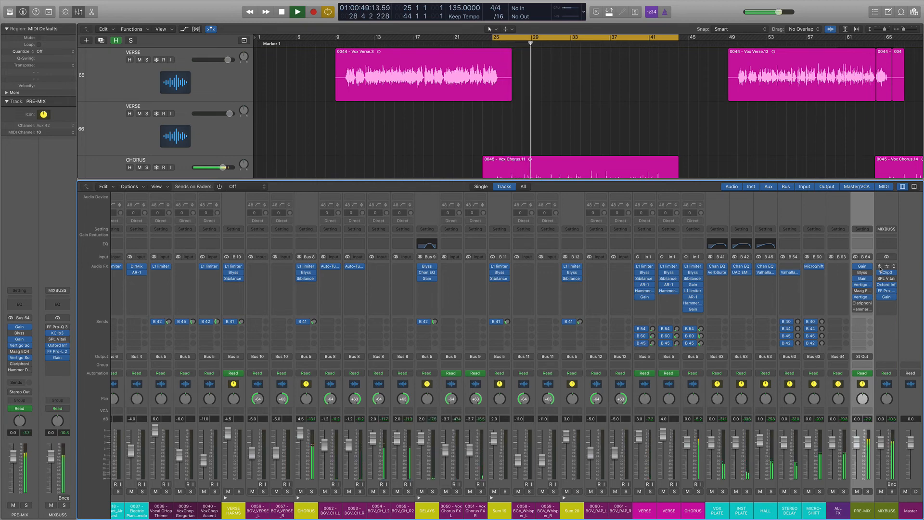
key("space")
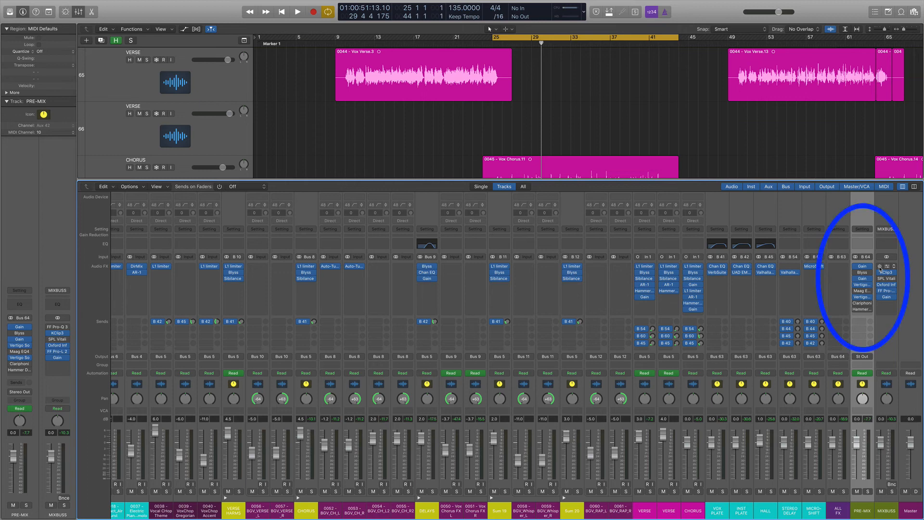
key("space")
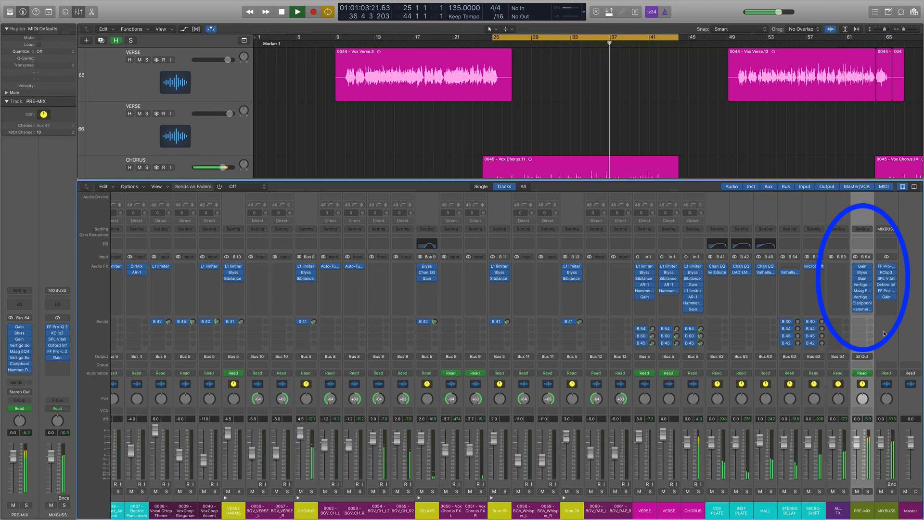
key("space")
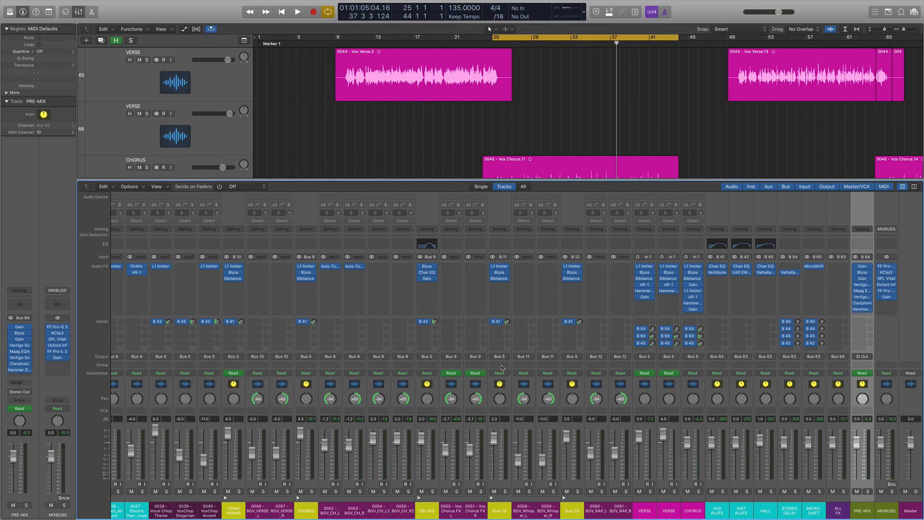
Step: Look over the mixer's channel strips from the ALL MUSIC bus through drums, bass, synths and vocals to the Master
scroll(412, 390, "left", 15)
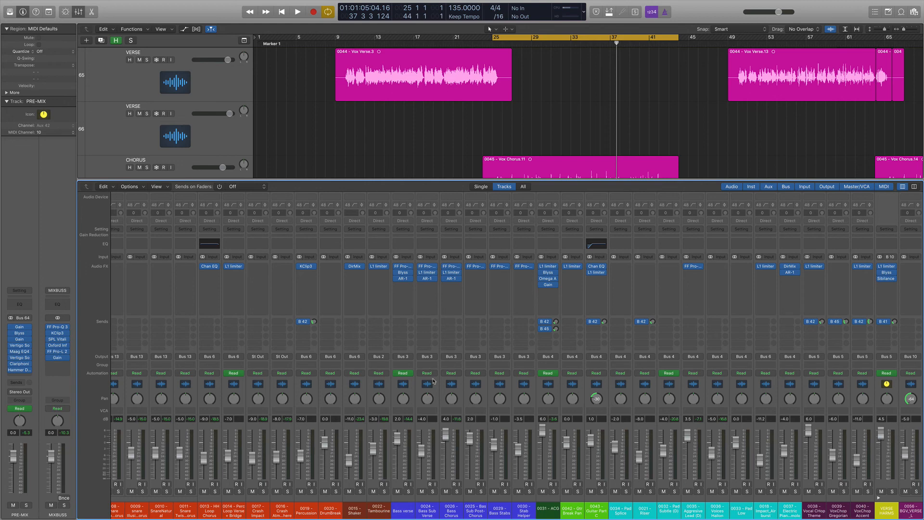
scroll(433, 381, "right", 15)
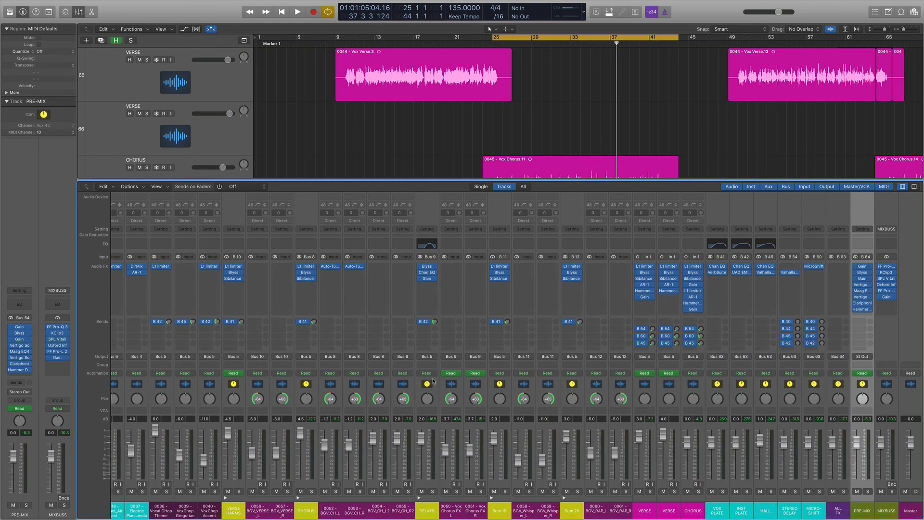
left_click(503, 383)
scroll(501, 384, "left", 5)
scroll(501, 383, "left", 10)
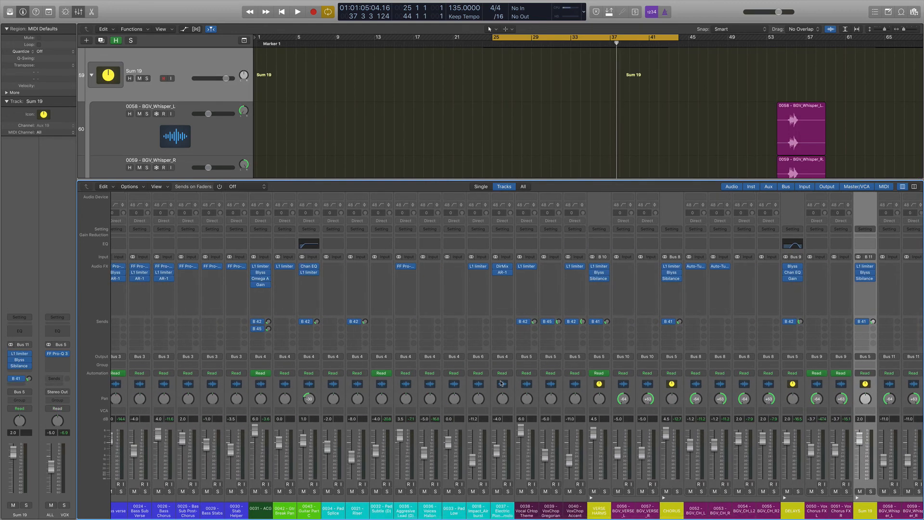
scroll(501, 382, "left", 15)
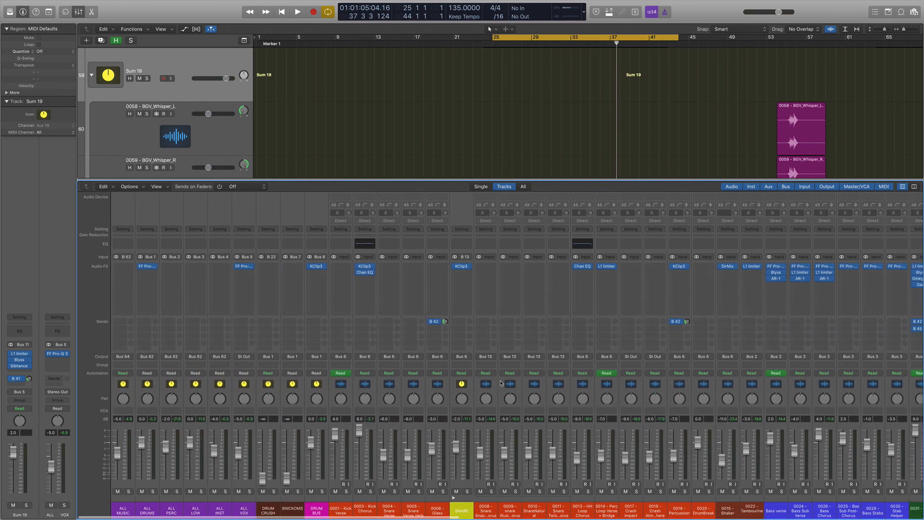
scroll(500, 382, "right", 20)
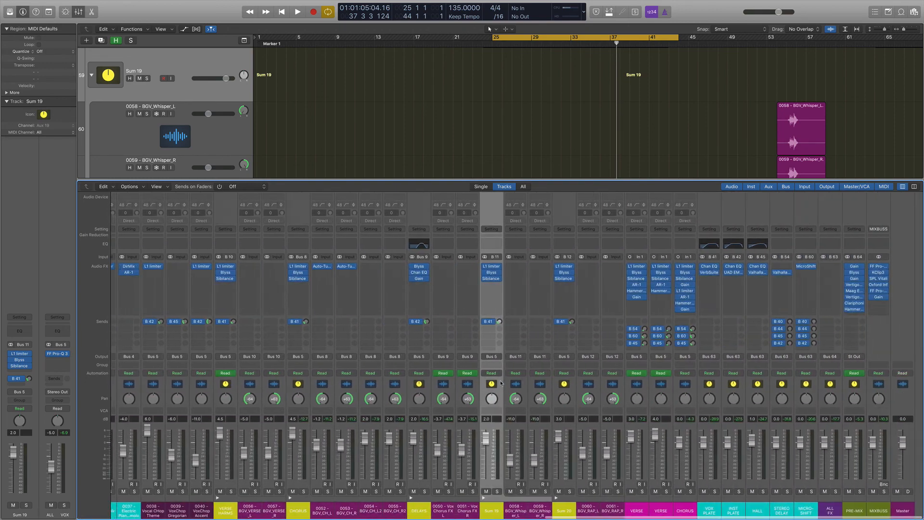
Step: Select the 0054 - BGV_CH_L2 track and look over the instrument and vocal channel strips once more
key("Up")
key("Up")
key("Up")
key("Up")
key("Up")
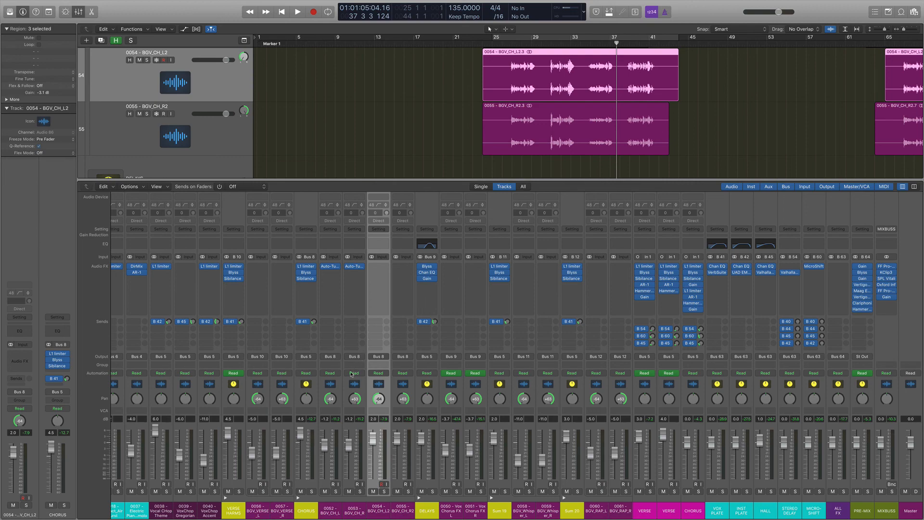
scroll(351, 375, "left", 10)
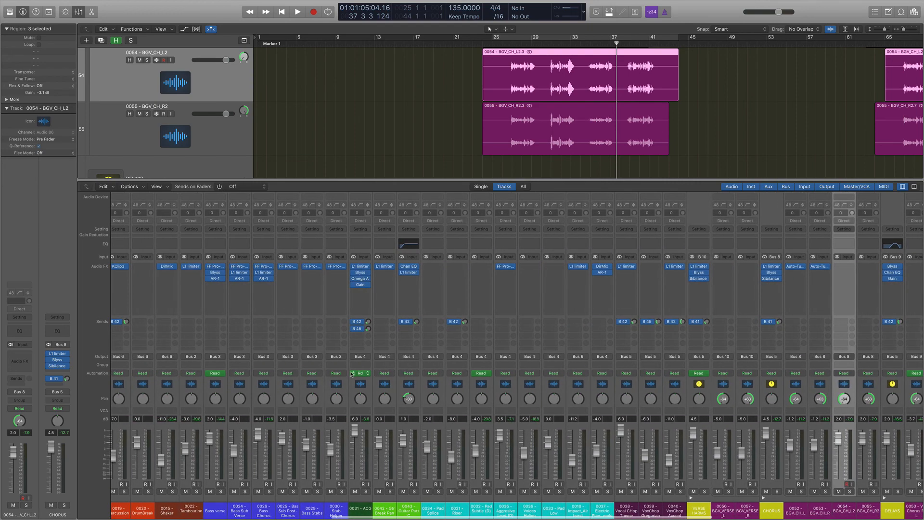
scroll(351, 375, "right", 10)
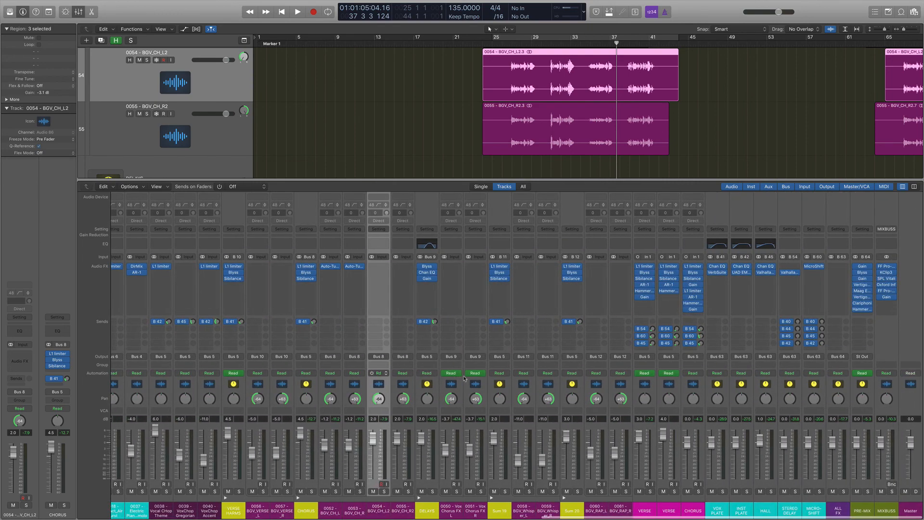